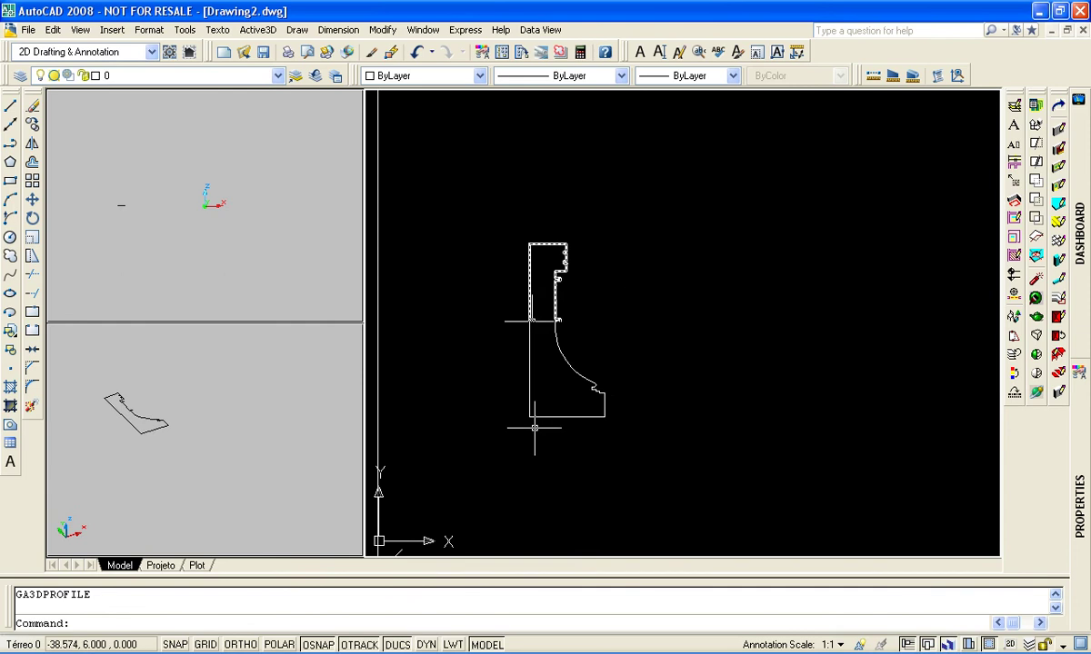
Create a new profile from the closed wall-section outline, using its lower-left corner as the reference point
click(257, 29)
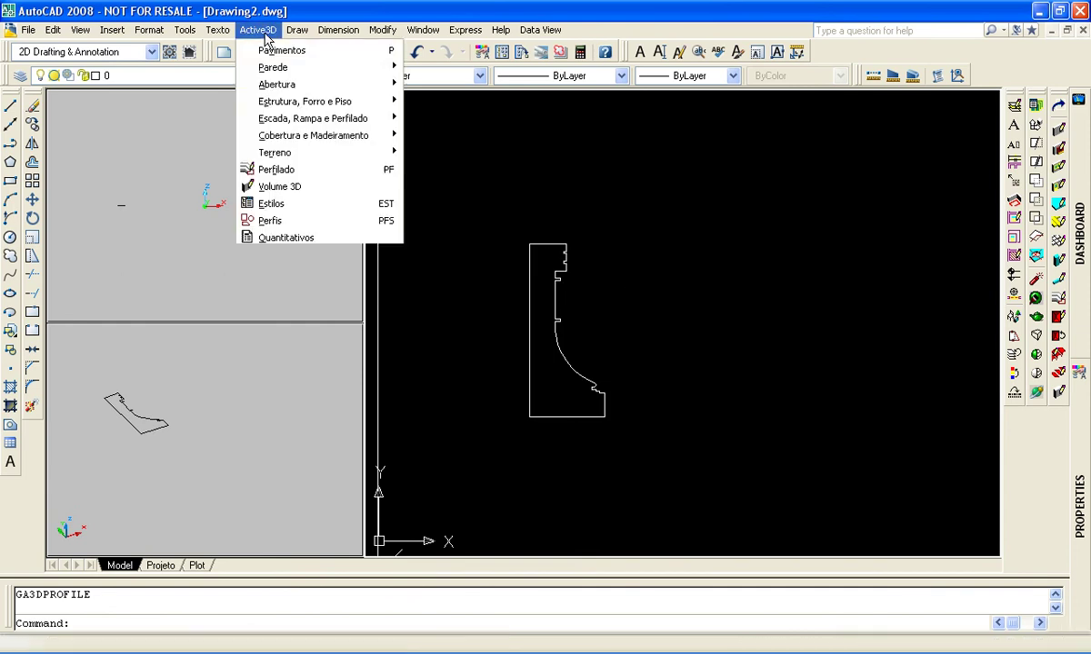
click(273, 227)
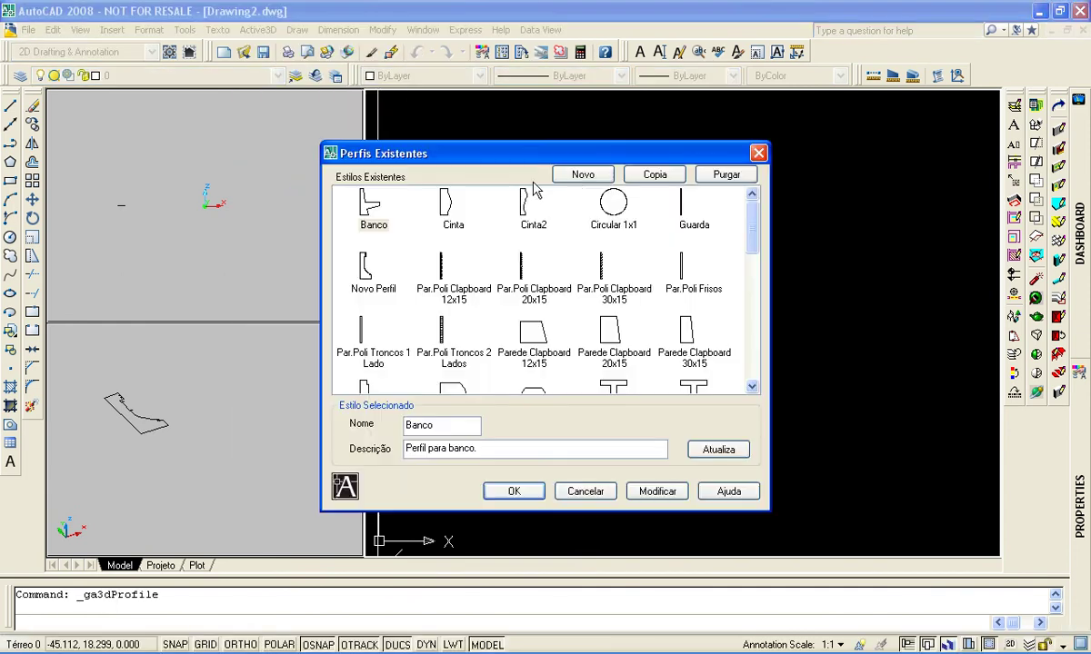
click(583, 175)
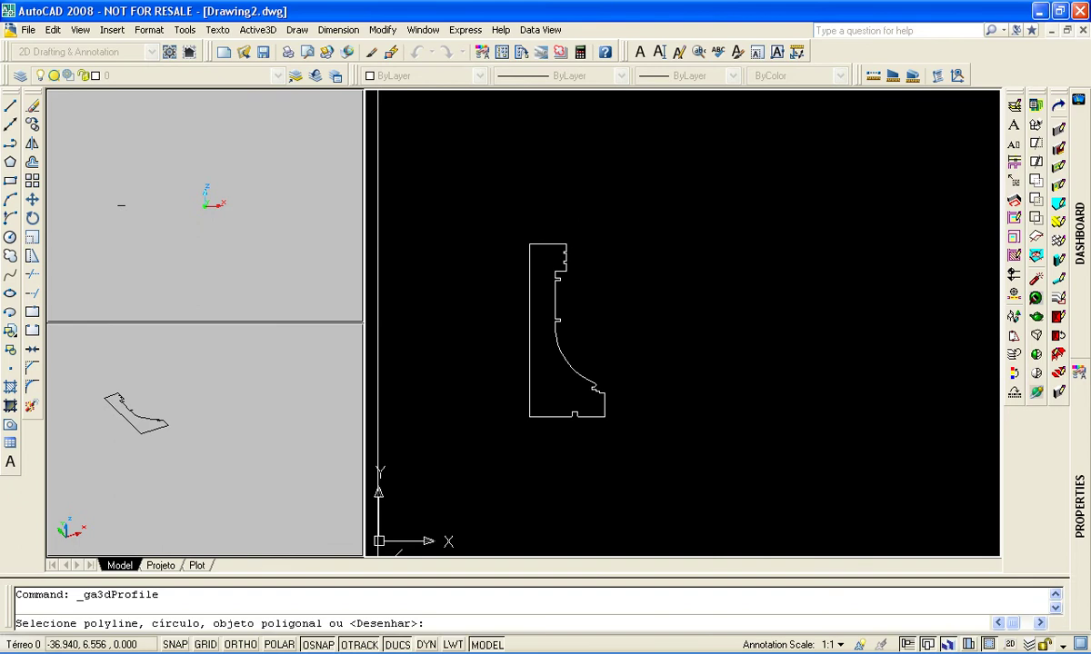
click(567, 417)
click(527, 417)
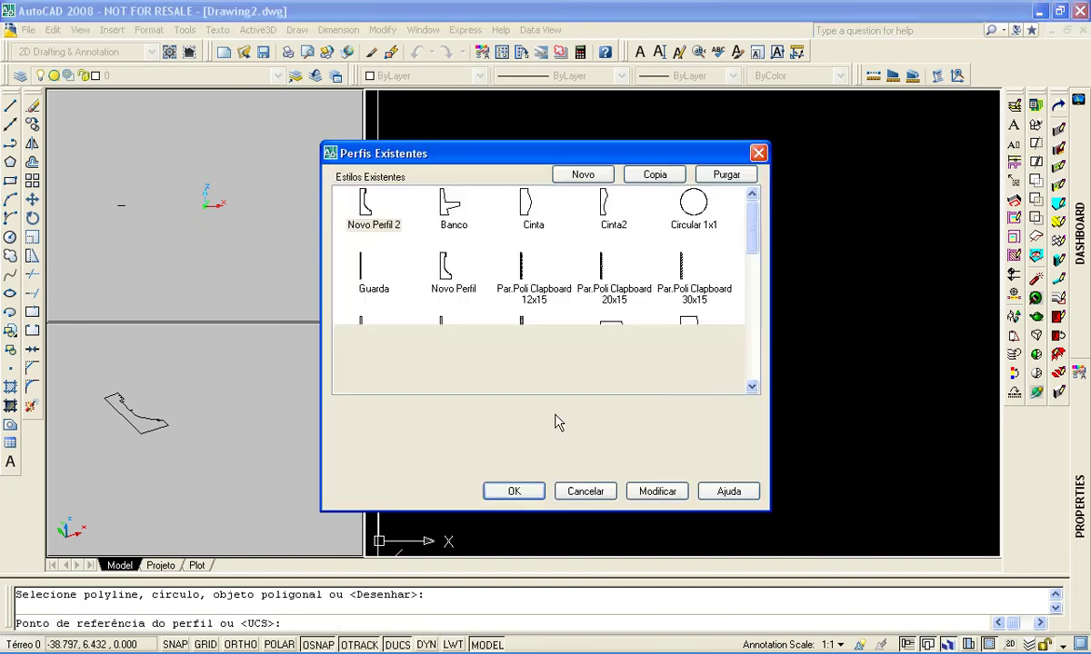
Rename the new profile as Parede Neoclássica, update it and accept the profile list
click(466, 422)
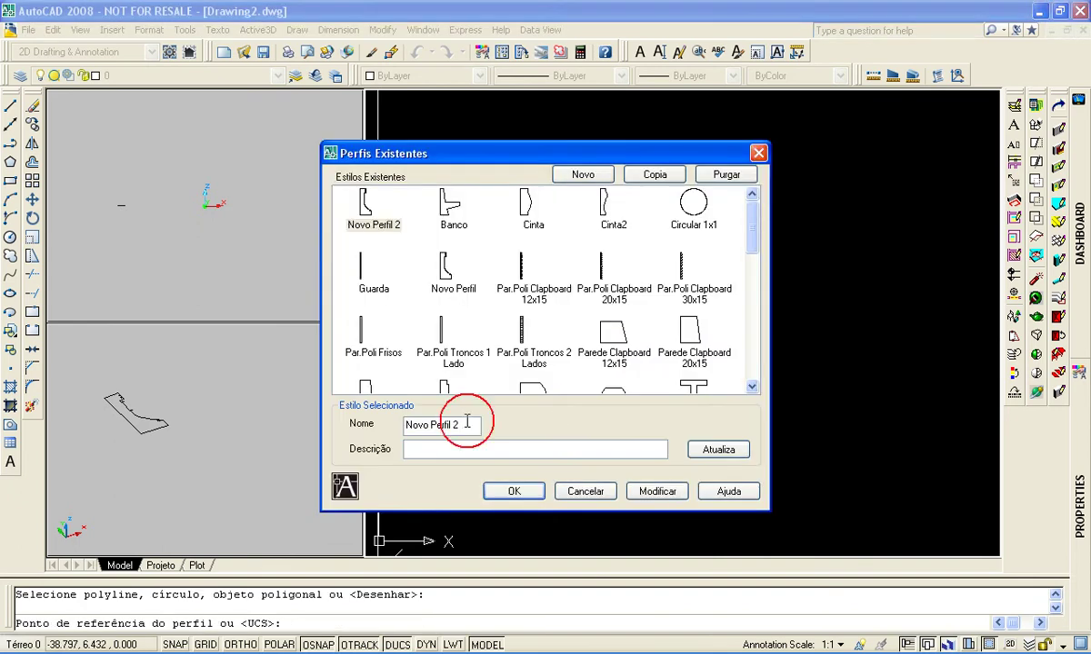
drag(459, 423, 385, 440)
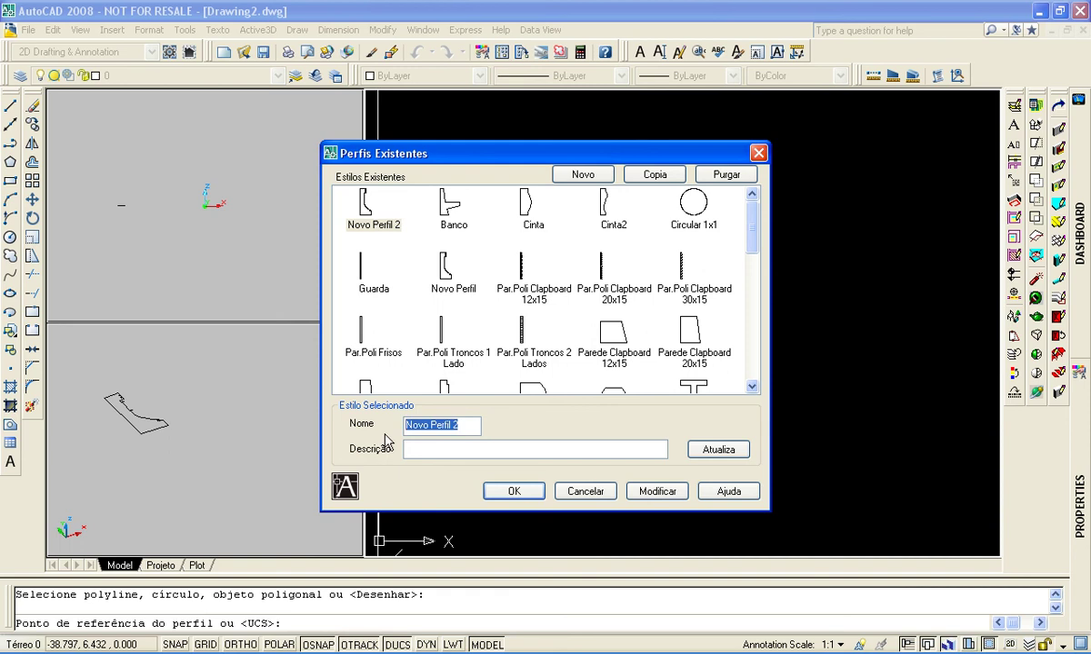
text(Parede Neo)
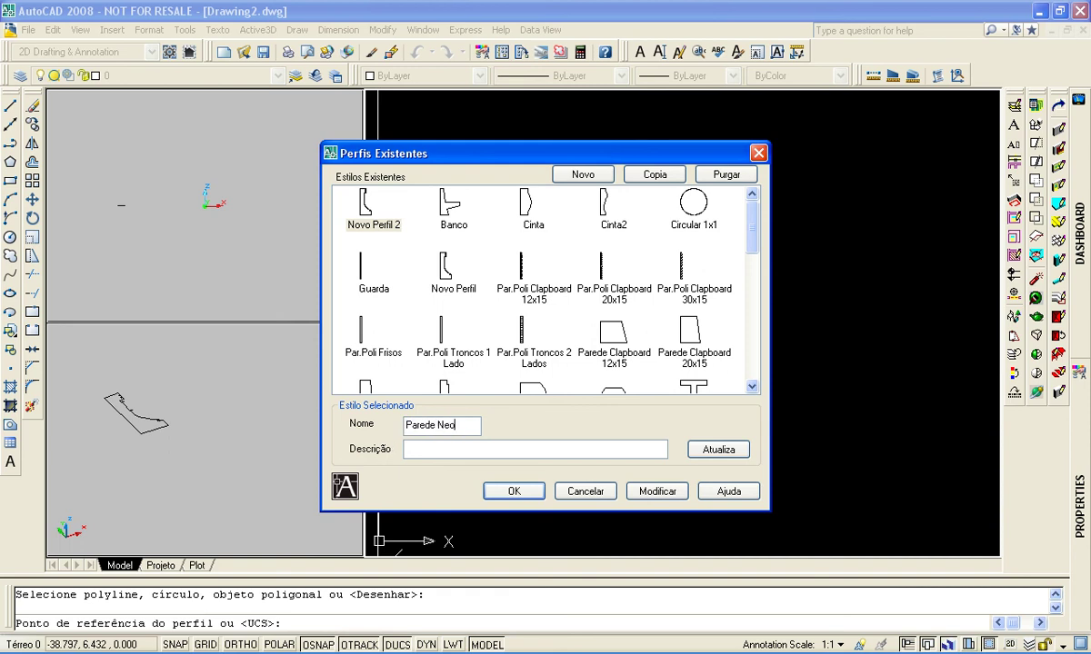
text(clássica)
click(719, 452)
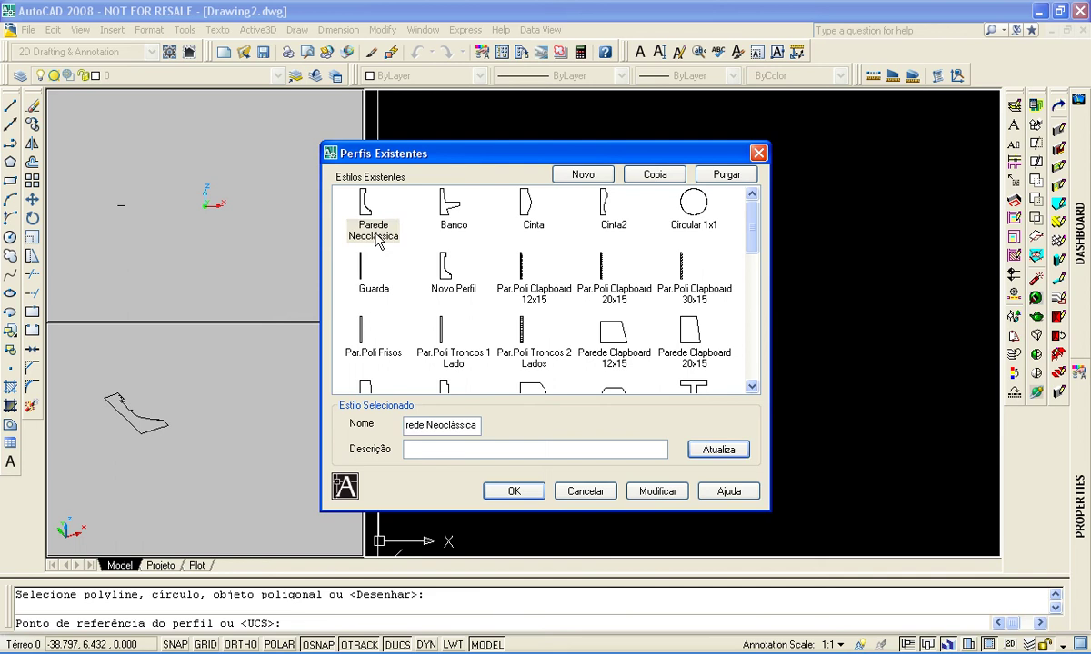
click(526, 492)
Delete the original wall-section outline from the plan view
click(618, 343)
click(552, 434)
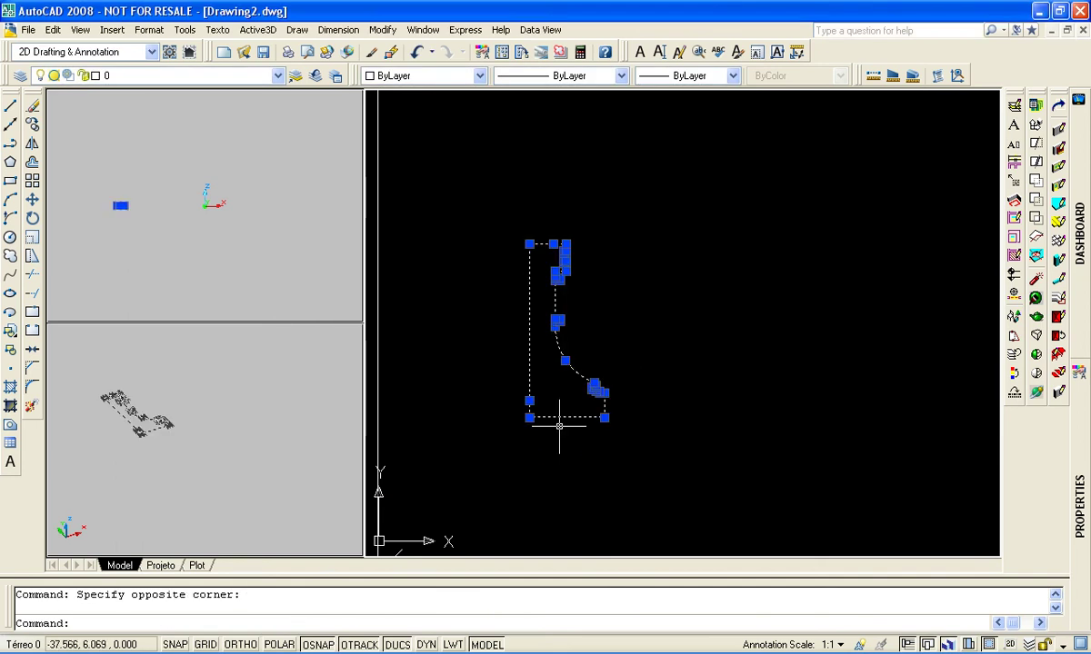
key(Delete)
scroll(587, 302, down, 5)
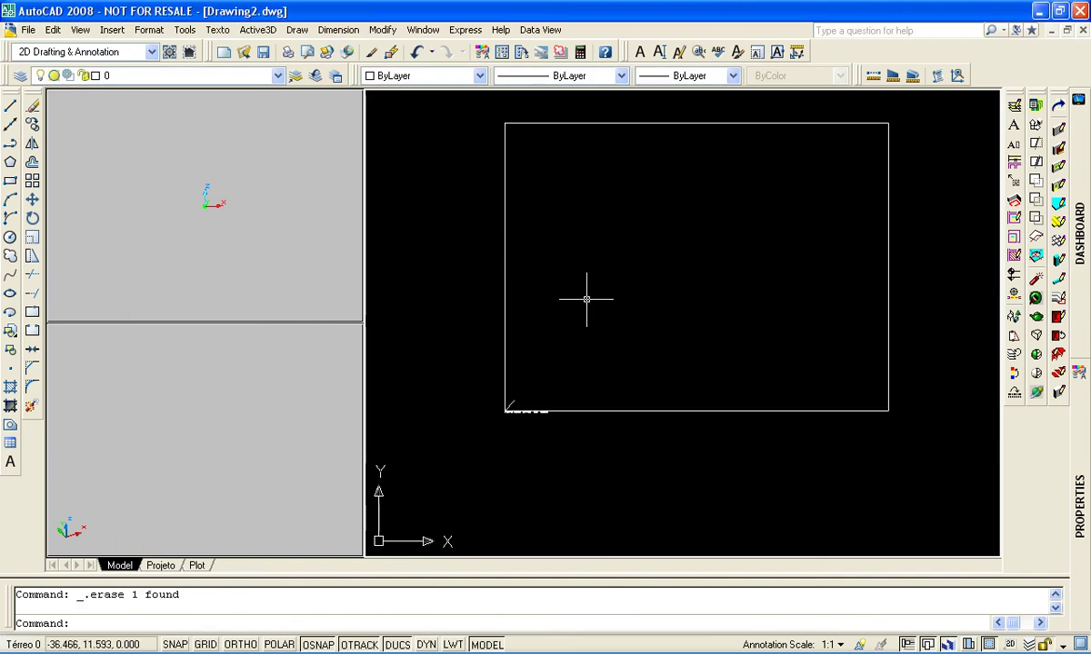
middle_drag(607, 231, 568, 284)
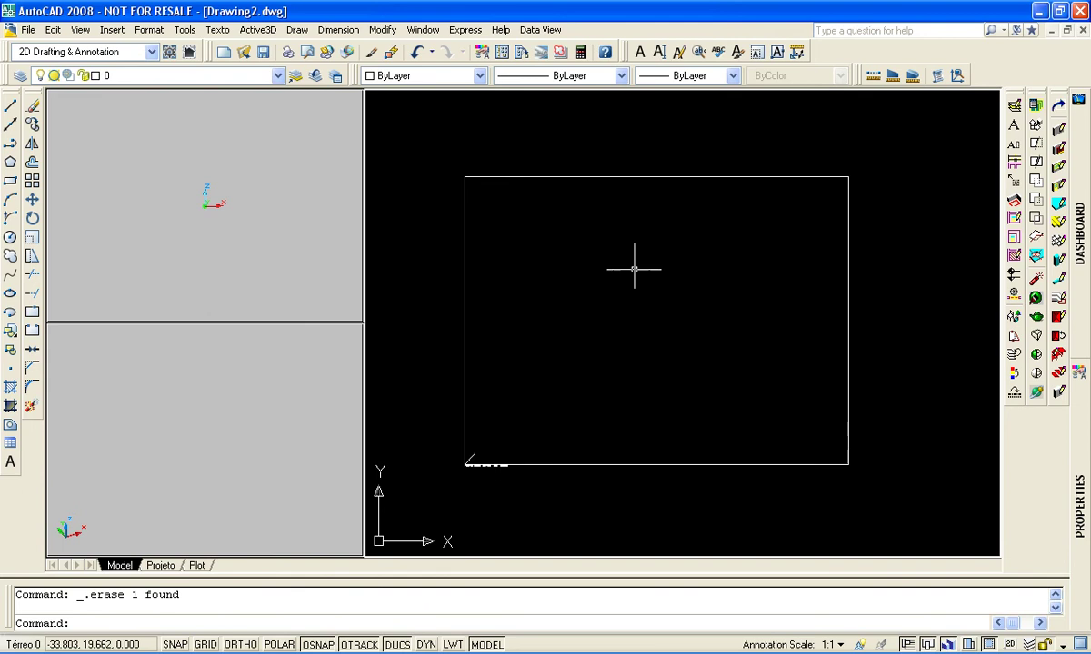
click(270, 35)
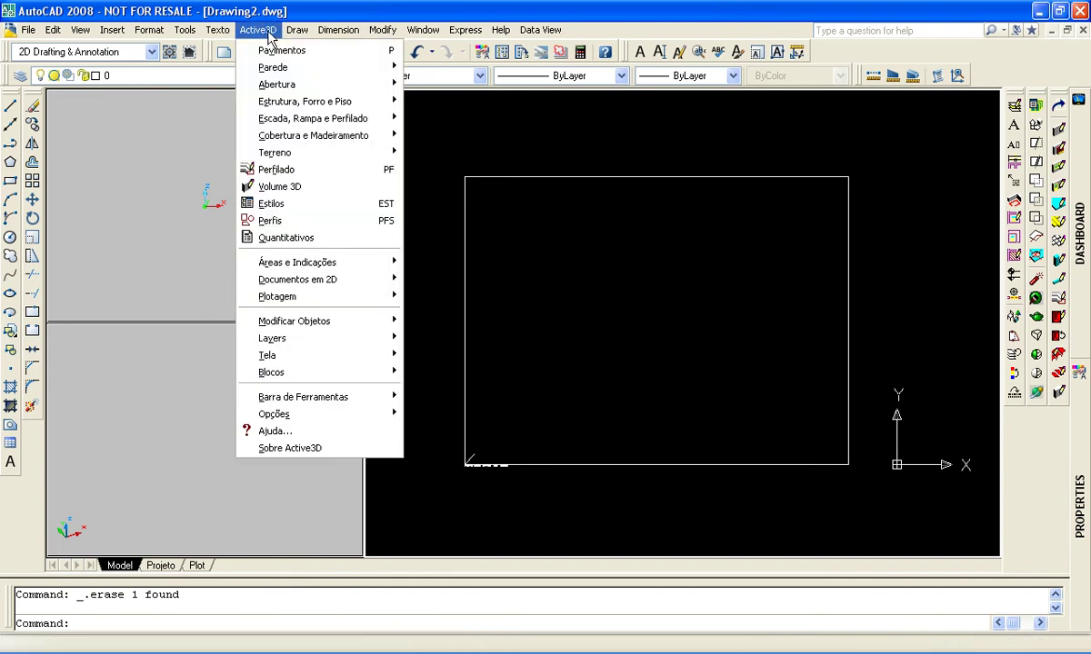
click(635, 284)
click(624, 282)
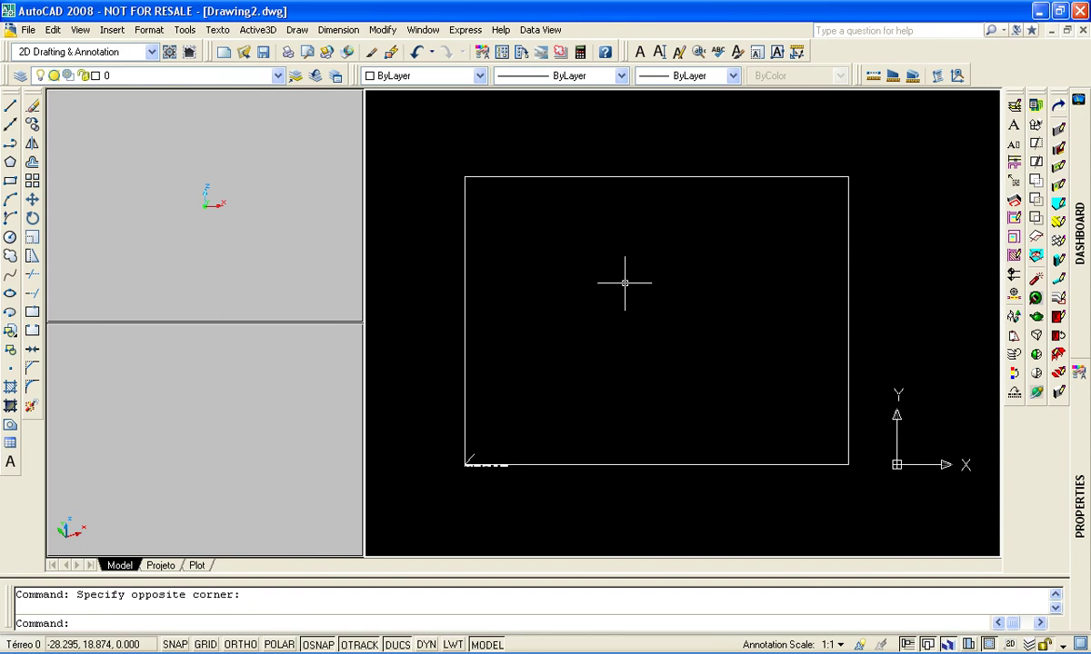
Start the wall command and duplicate the Externa Hachura wall style
text(pa)
key(Return)
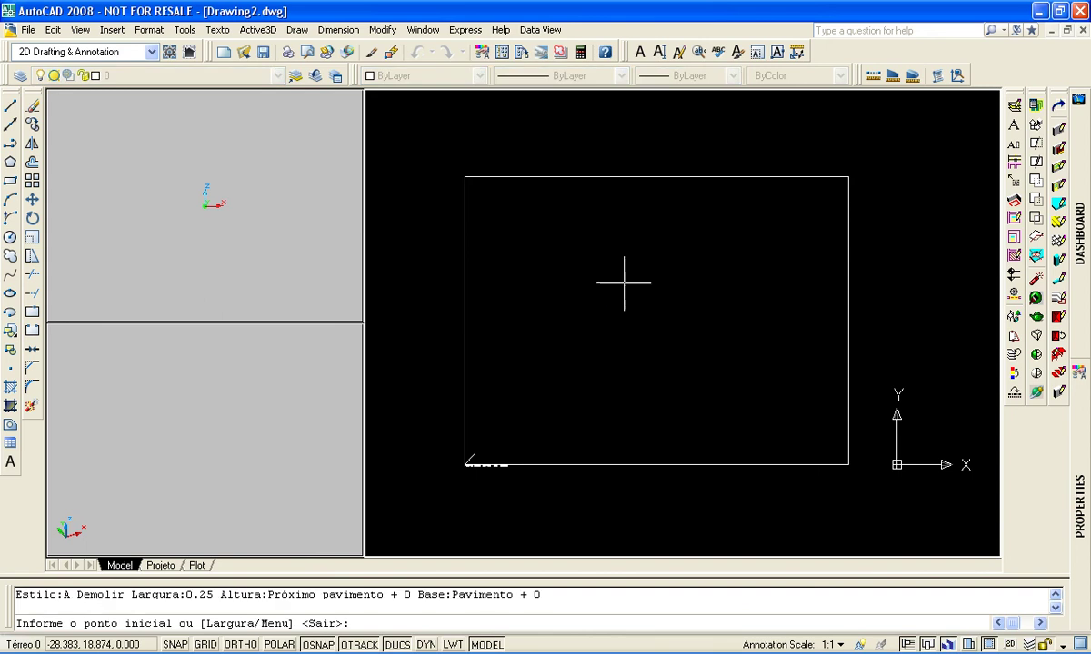
text(m)
key(Return)
click(427, 276)
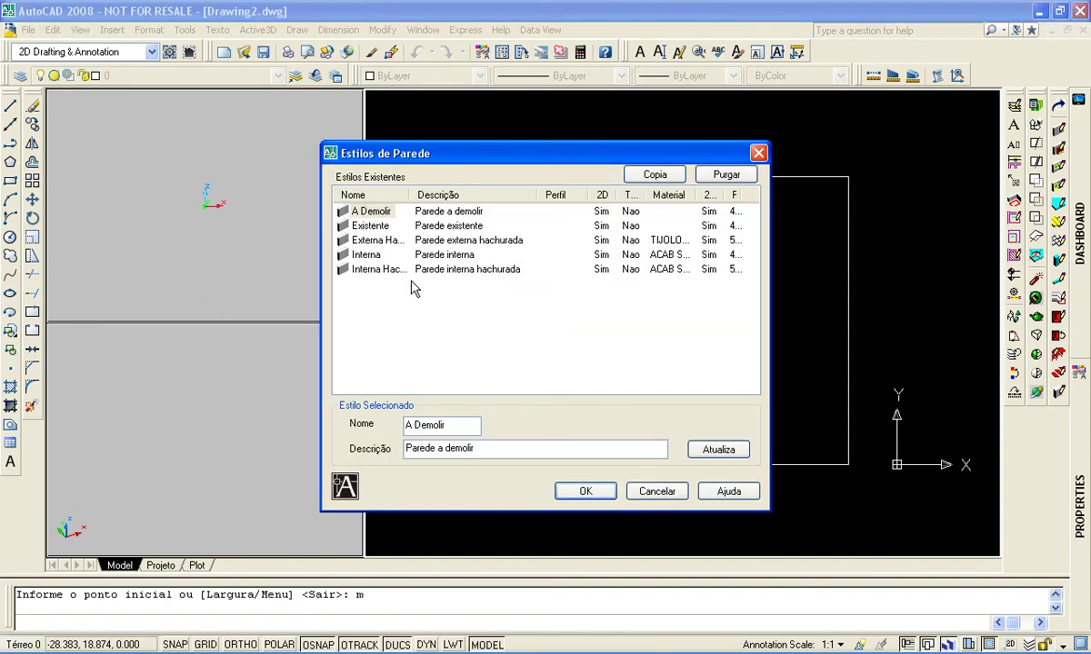
click(373, 240)
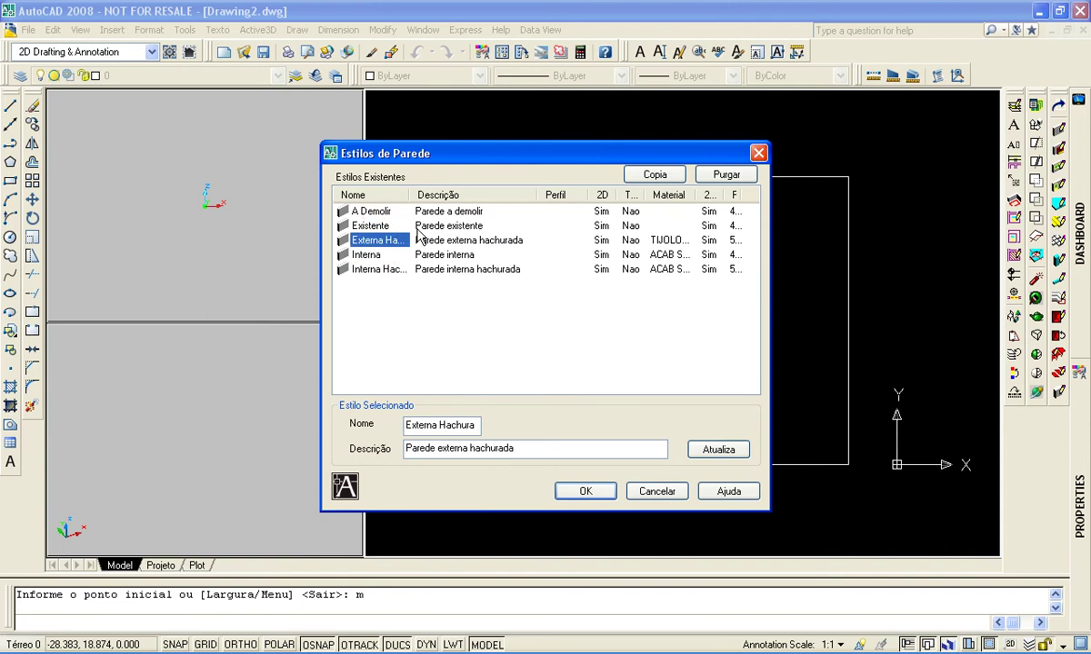
click(652, 176)
Rename the copied wall style as Parede Neoclássica and choose it for the new wall
text(Parede Neo)
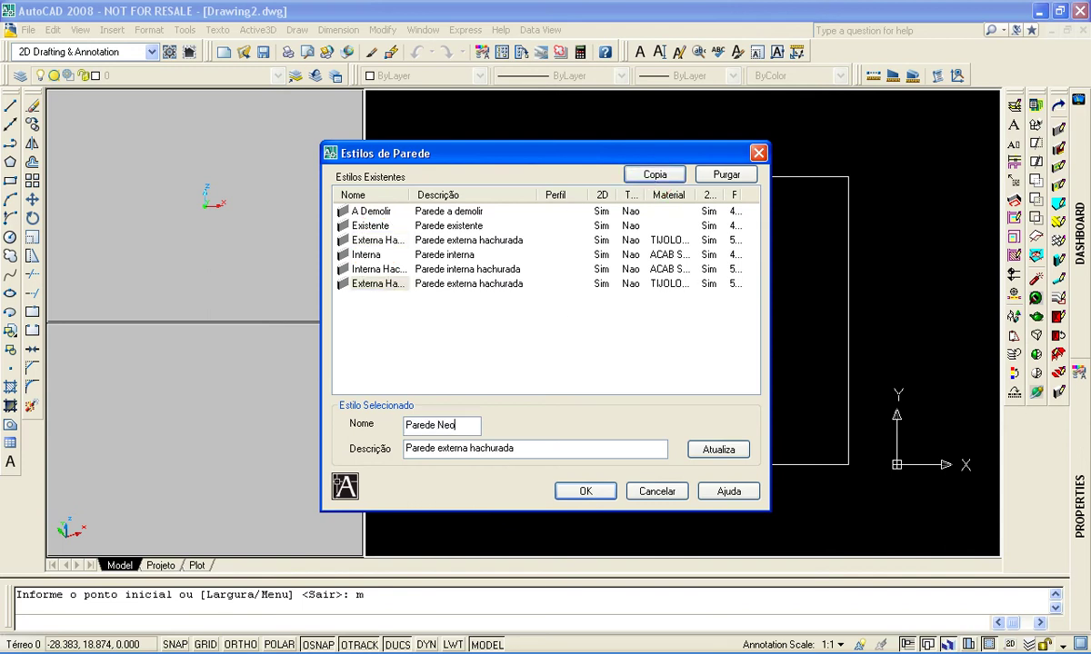
text(clássia)
click(713, 451)
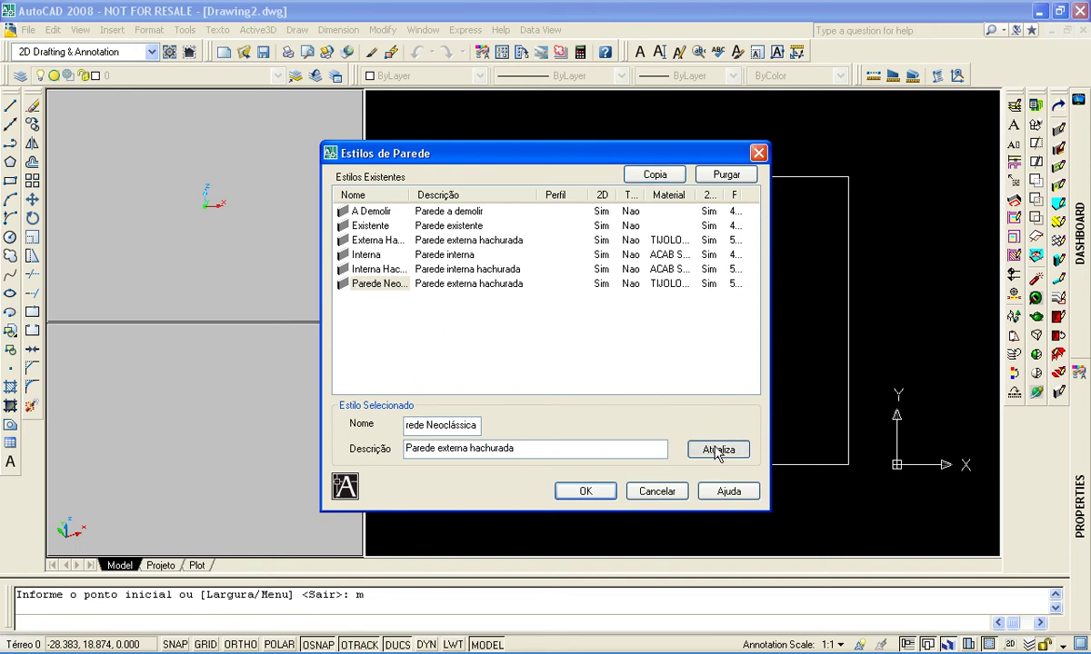
drag(410, 194, 465, 212)
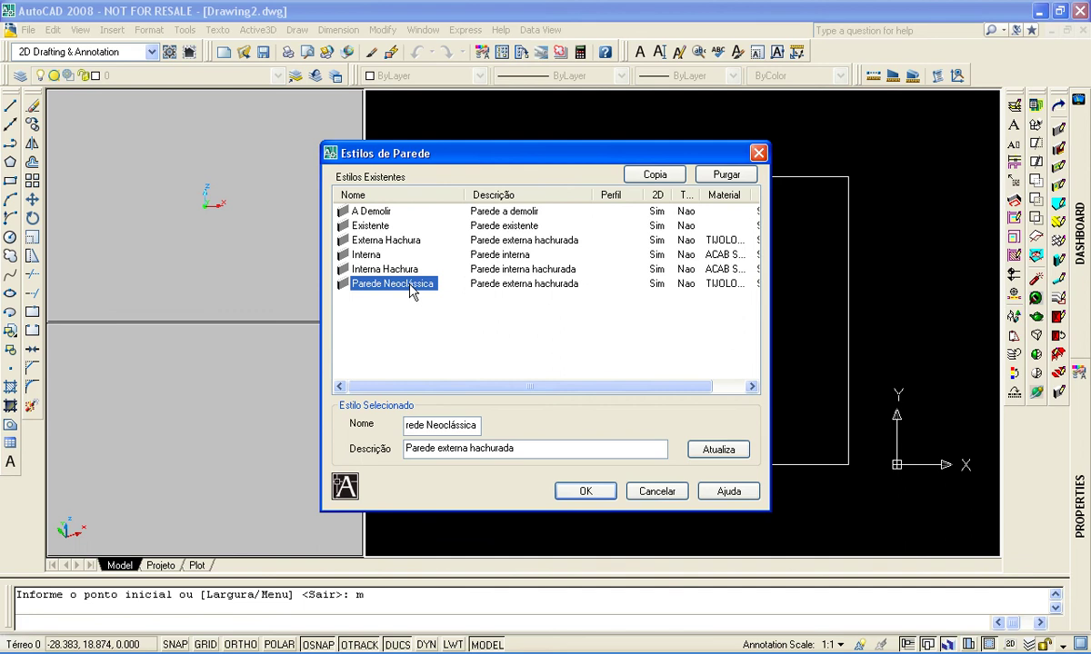
click(585, 491)
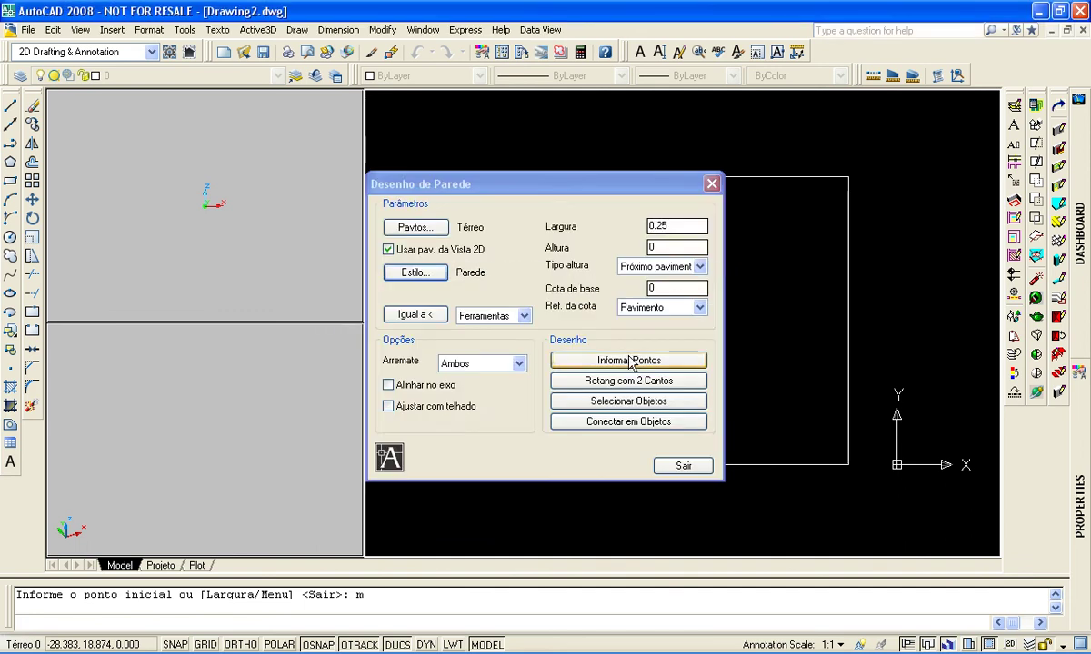
Draw a straight horizontal wall about 18.73 units long by points inside the plan rectangle, with ortho on
click(628, 361)
click(559, 347)
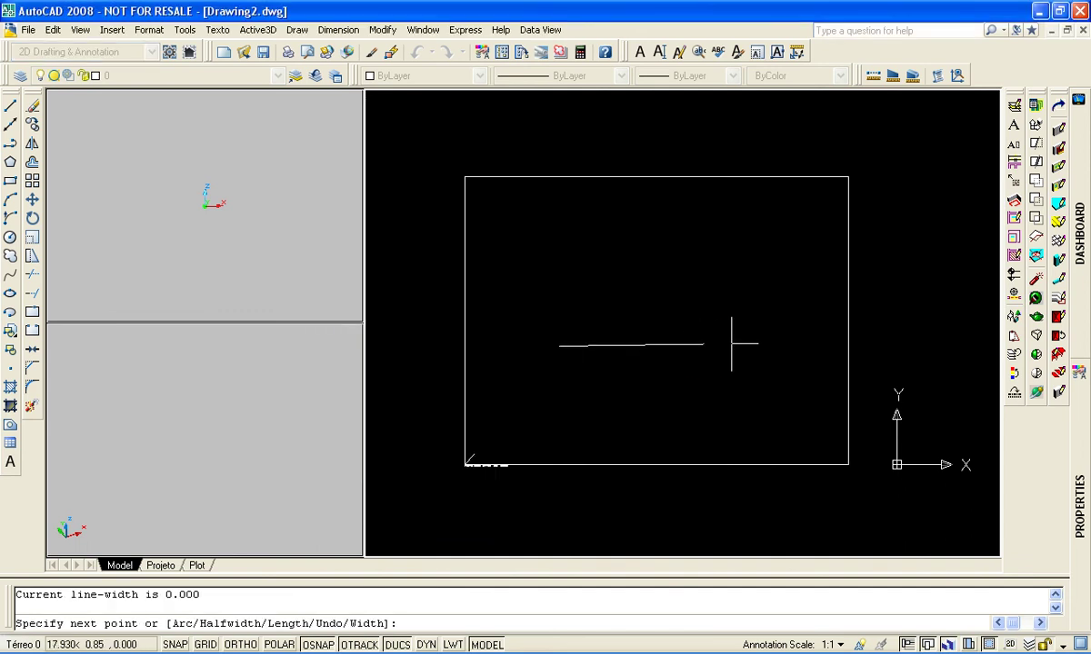
key(F8)
click(738, 346)
key(Return)
click(718, 363)
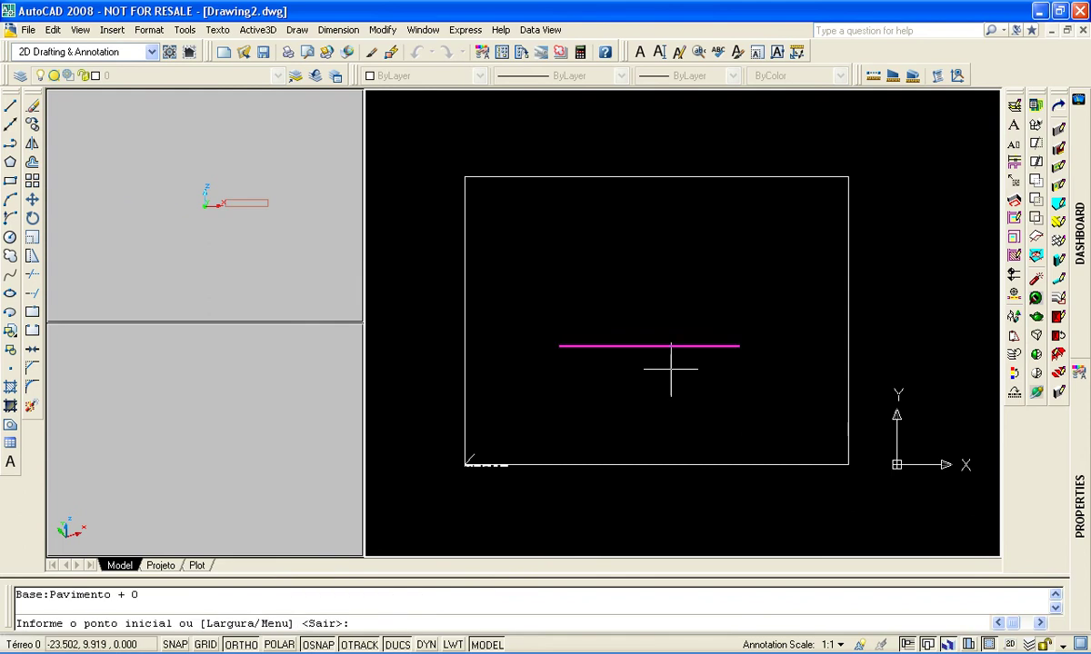
key(Return)
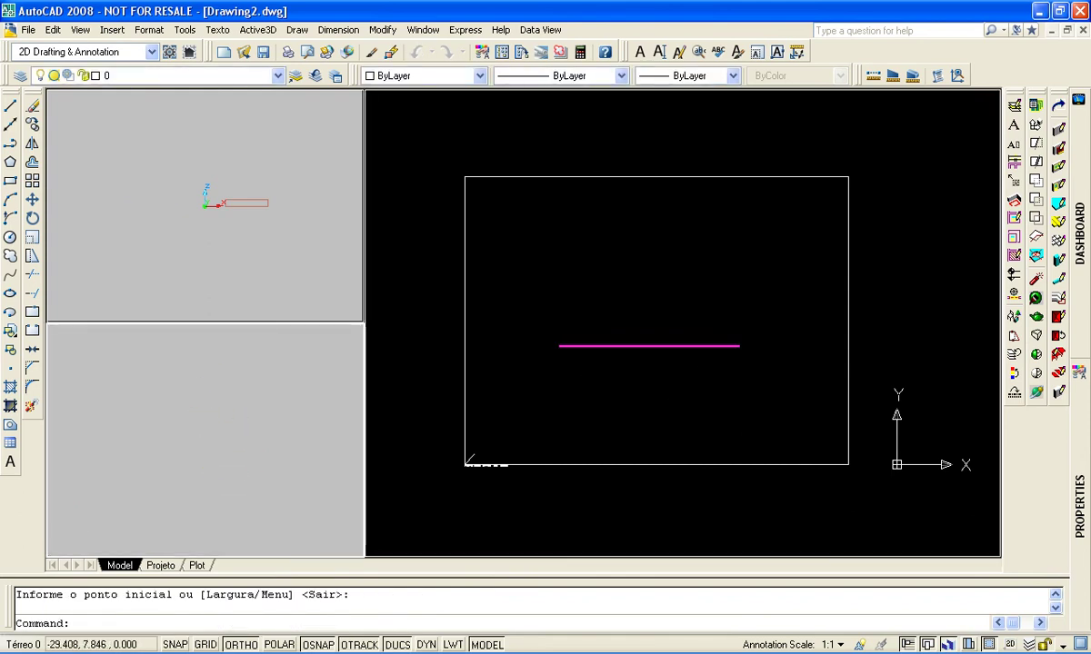
Set the profile of the new wall to Parede Neoclássica in its properties
middle_click(200, 391)
middle_click(199, 391)
scroll(200, 391, up, 5)
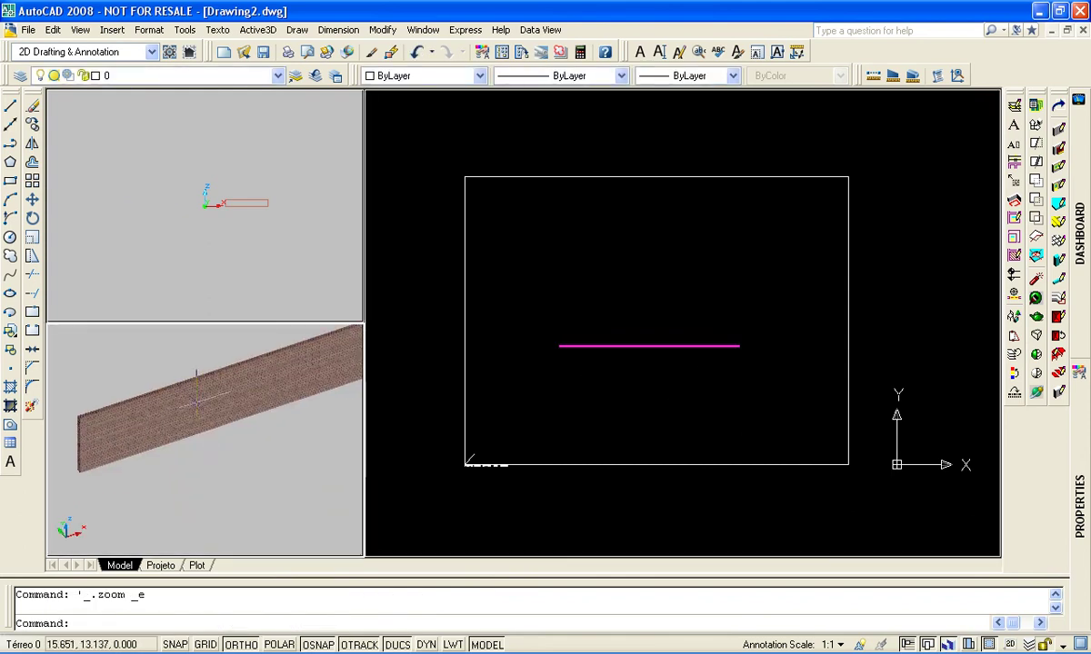
middle_drag(226, 394, 248, 405)
click(248, 402)
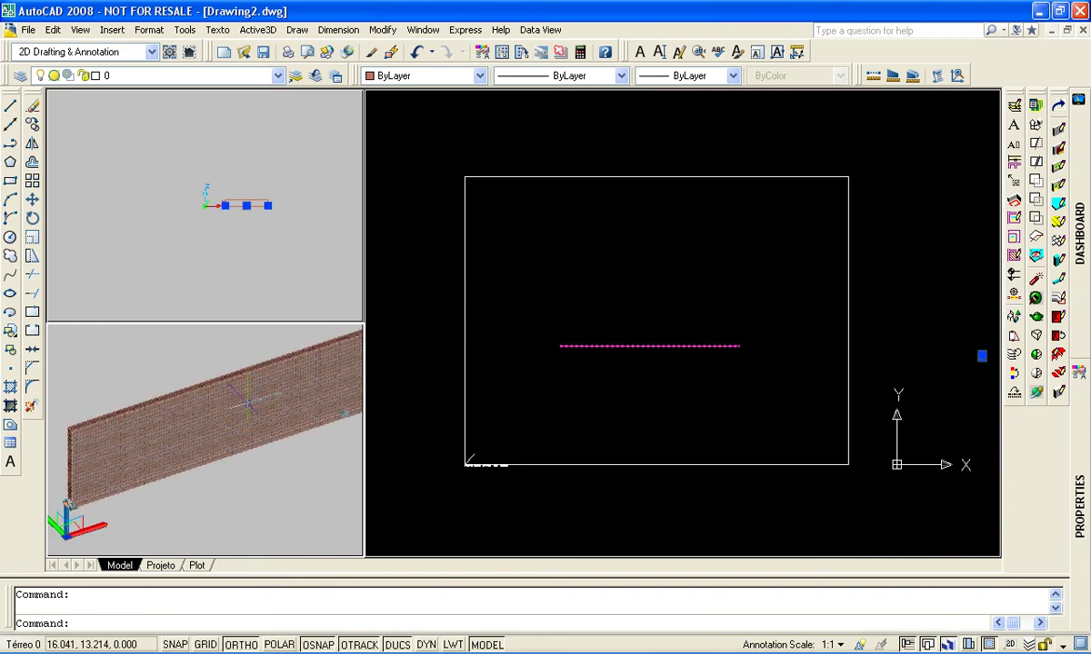
mouse_move(1088, 557)
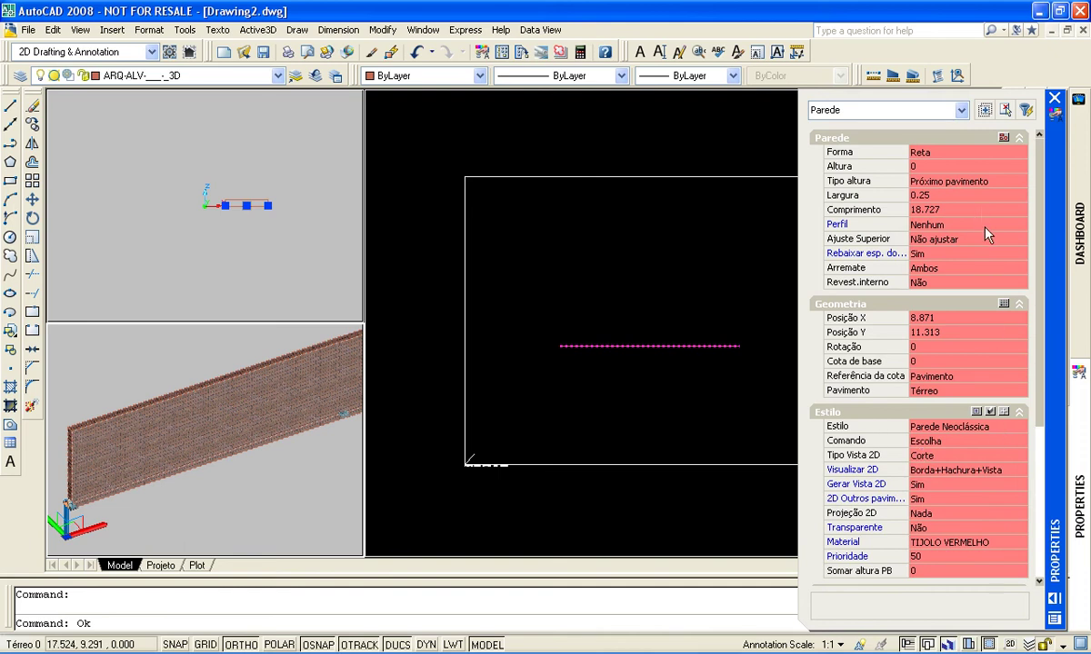
click(926, 222)
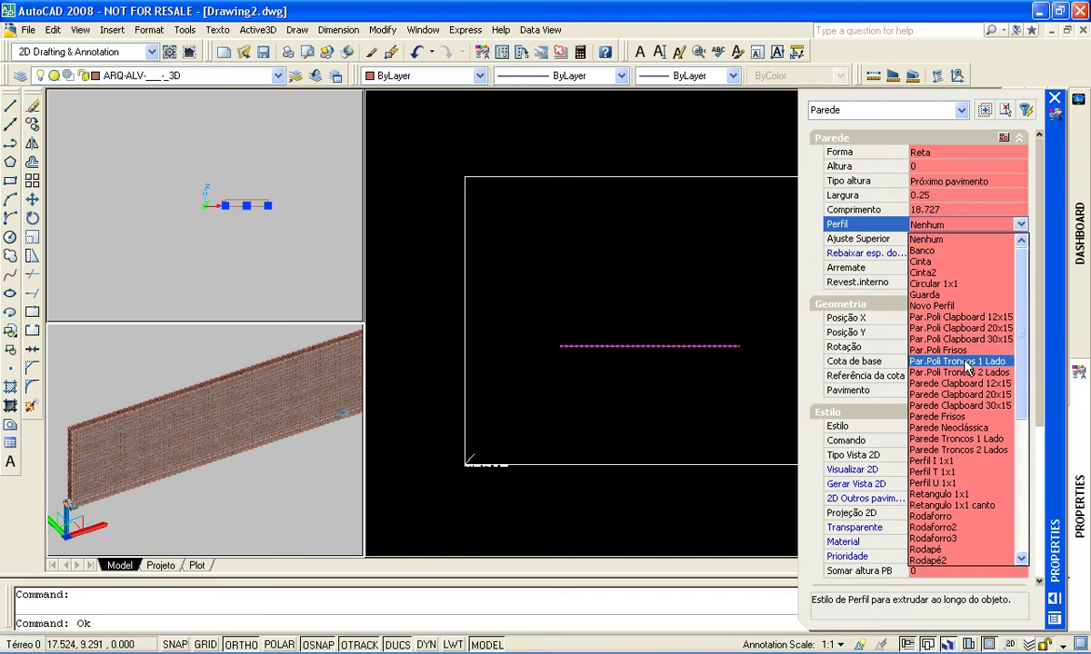
click(955, 427)
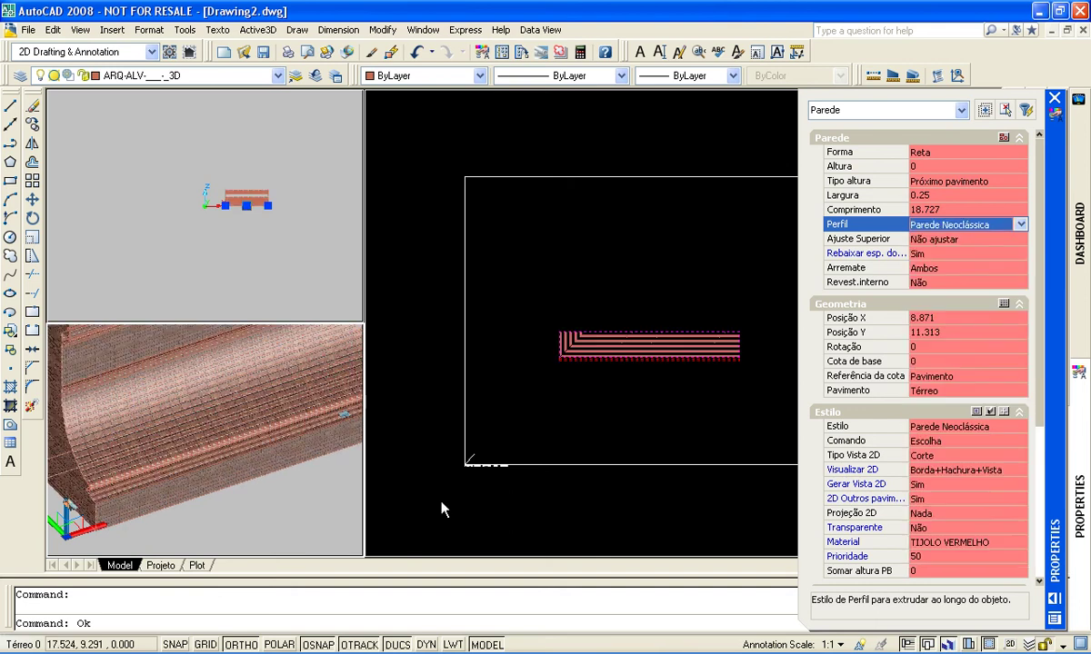
key(Escape)
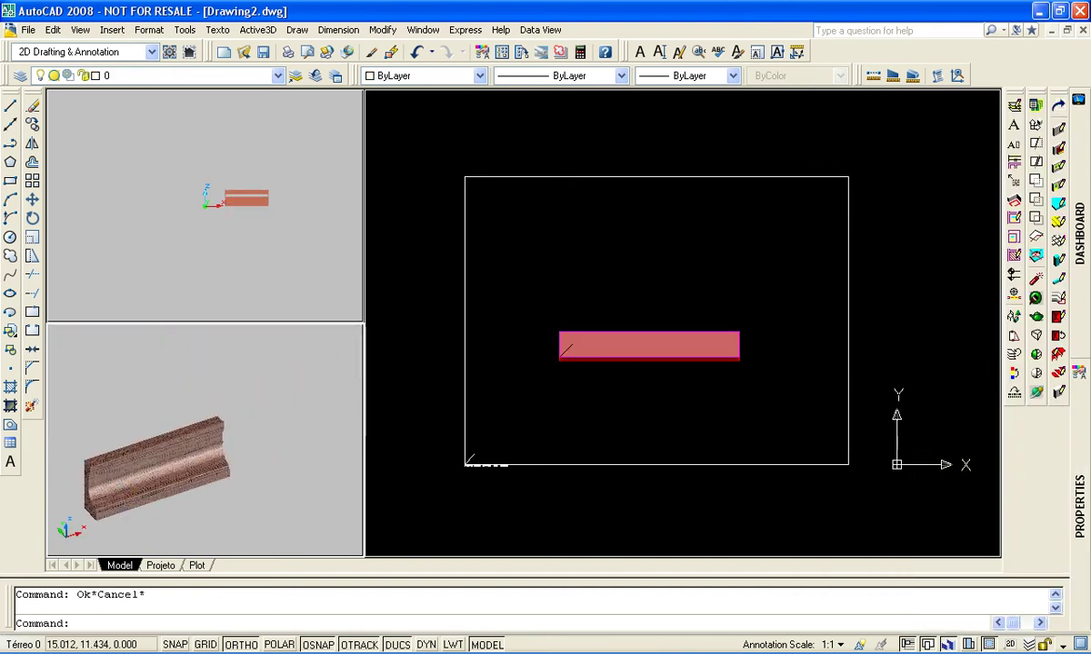
Set the material of the neoclassical wall to MARMORE TRAVERTI in its properties
scroll(223, 465, up, 5)
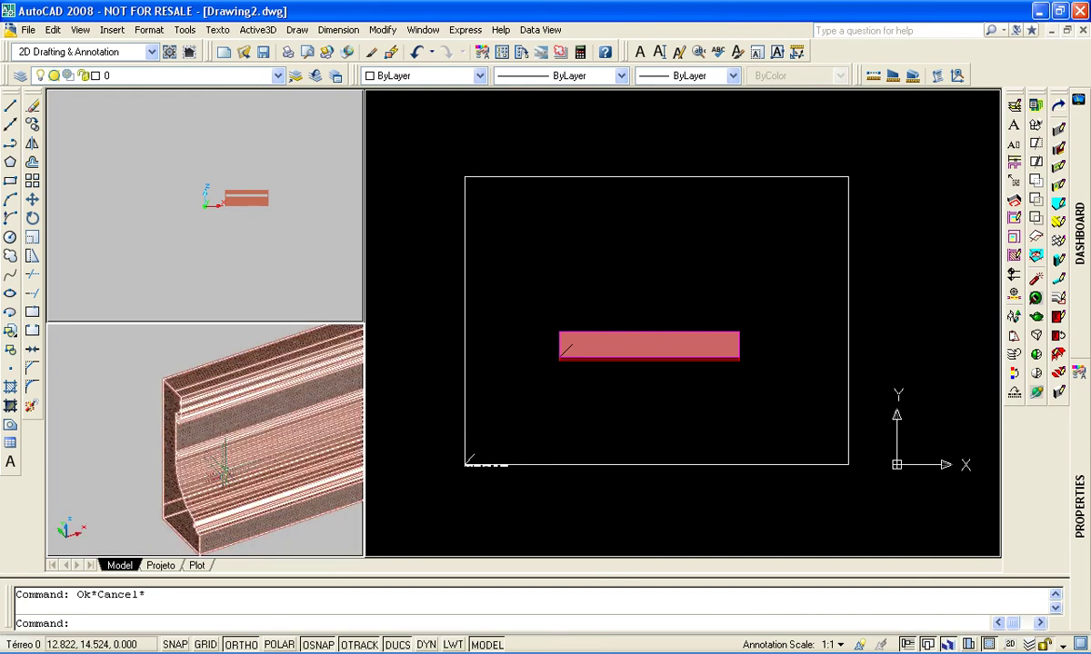
scroll(223, 465, up, 5)
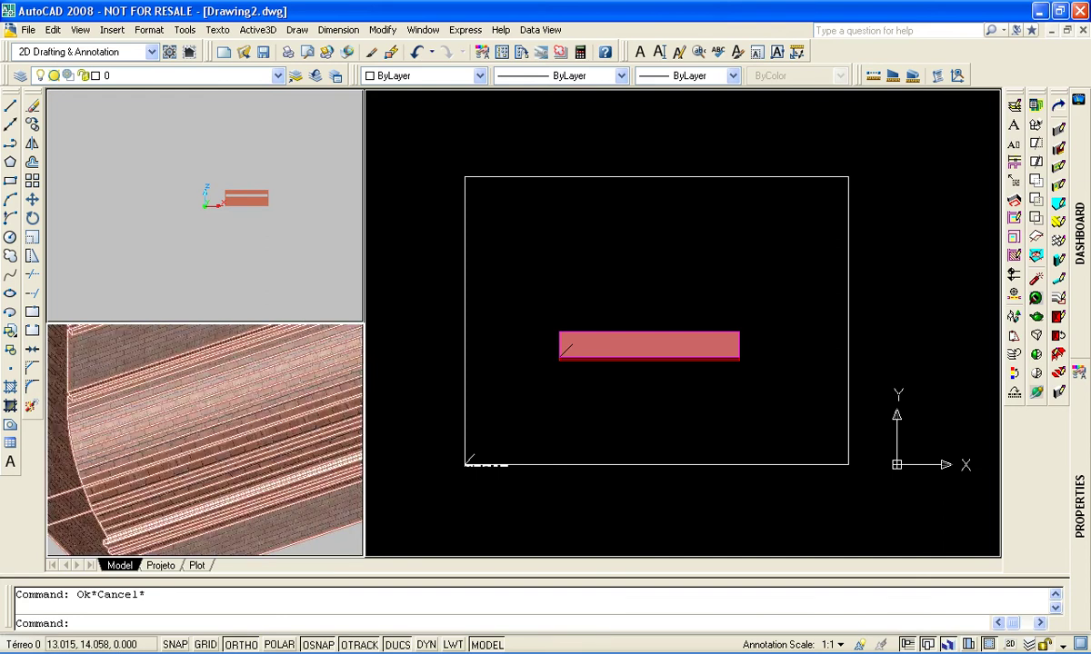
scroll(223, 459, down, 7)
middle_drag(231, 441, 187, 460)
click(188, 461)
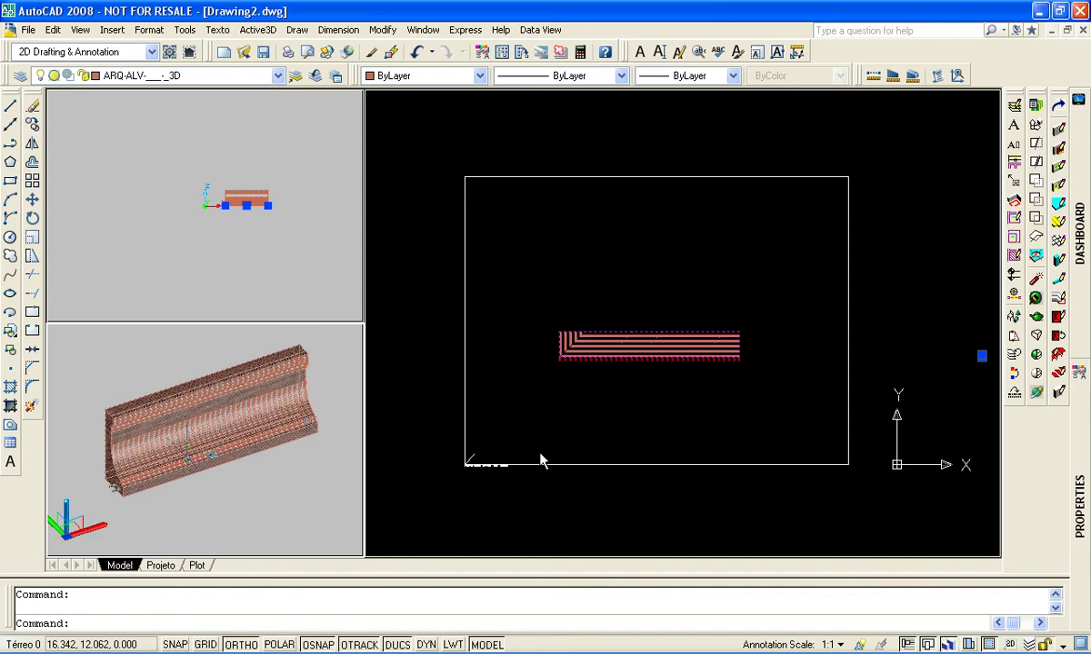
mouse_move(1089, 499)
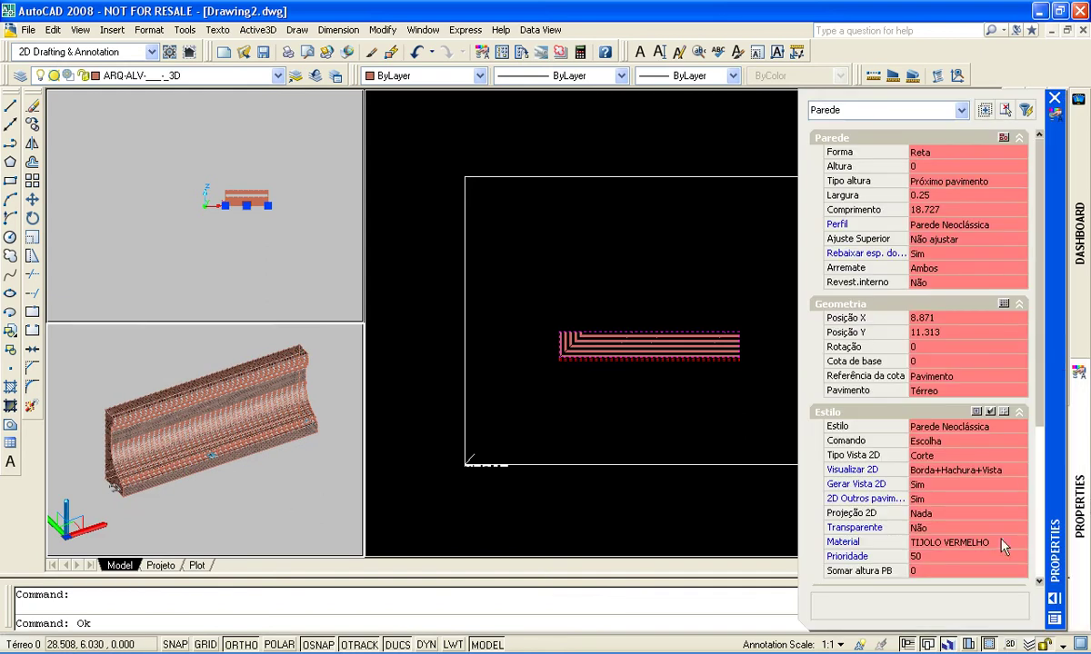
click(955, 541)
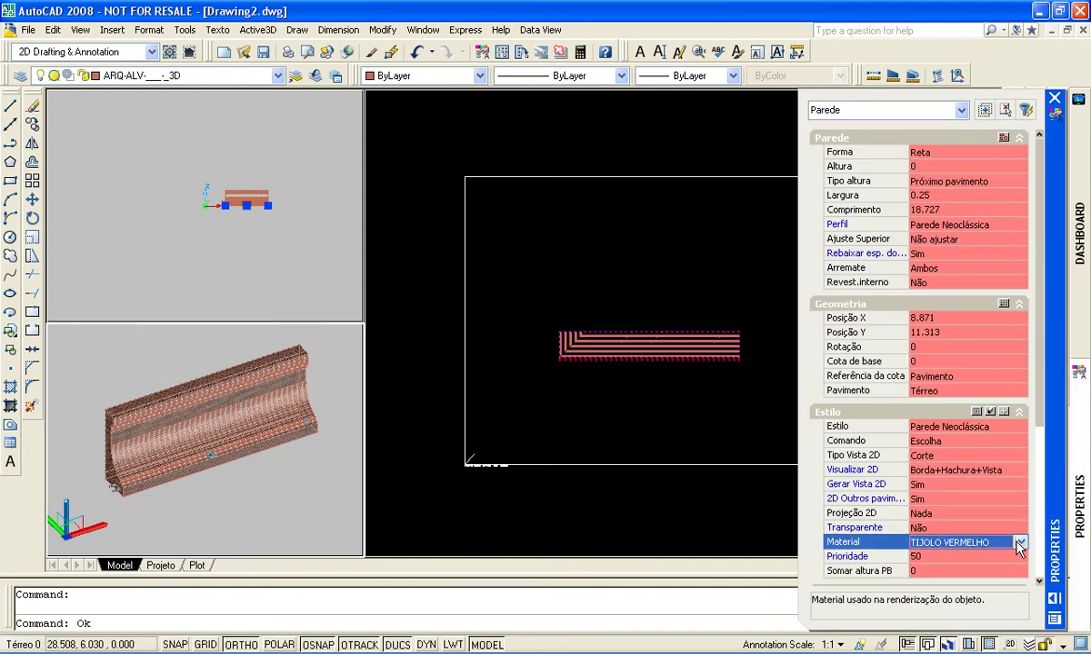
click(954, 542)
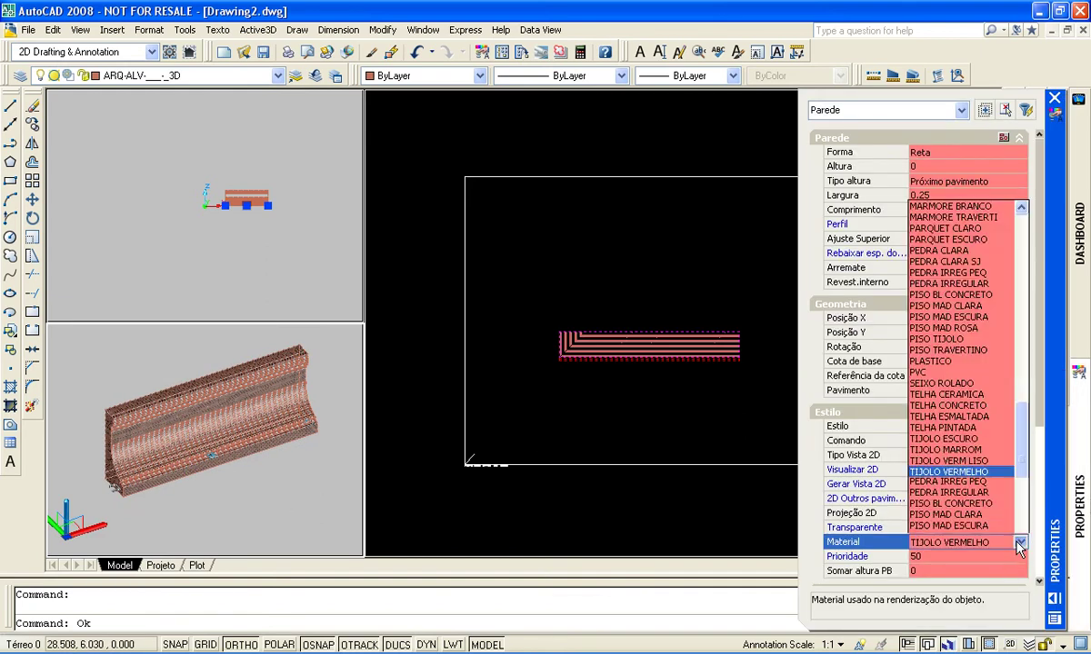
click(950, 217)
key(Escape)
Stretch the far end of the wall about 19.6 units outward along the X axis, with ortho on
scroll(251, 463, down, 3)
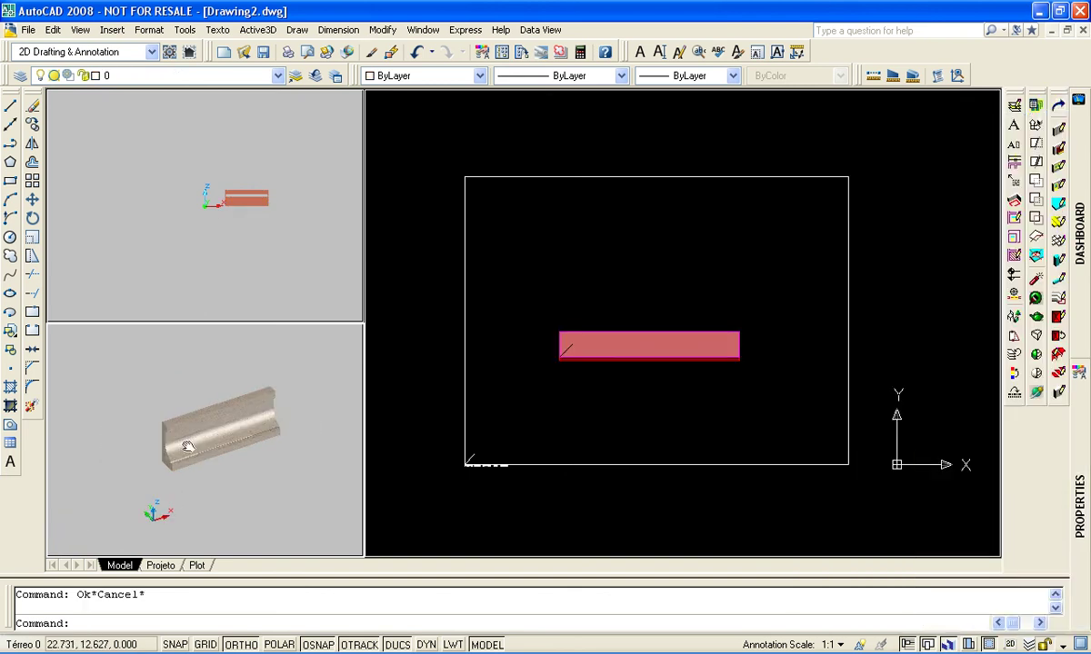
middle_drag(241, 434, 188, 444)
click(188, 444)
click(225, 442)
click(355, 414)
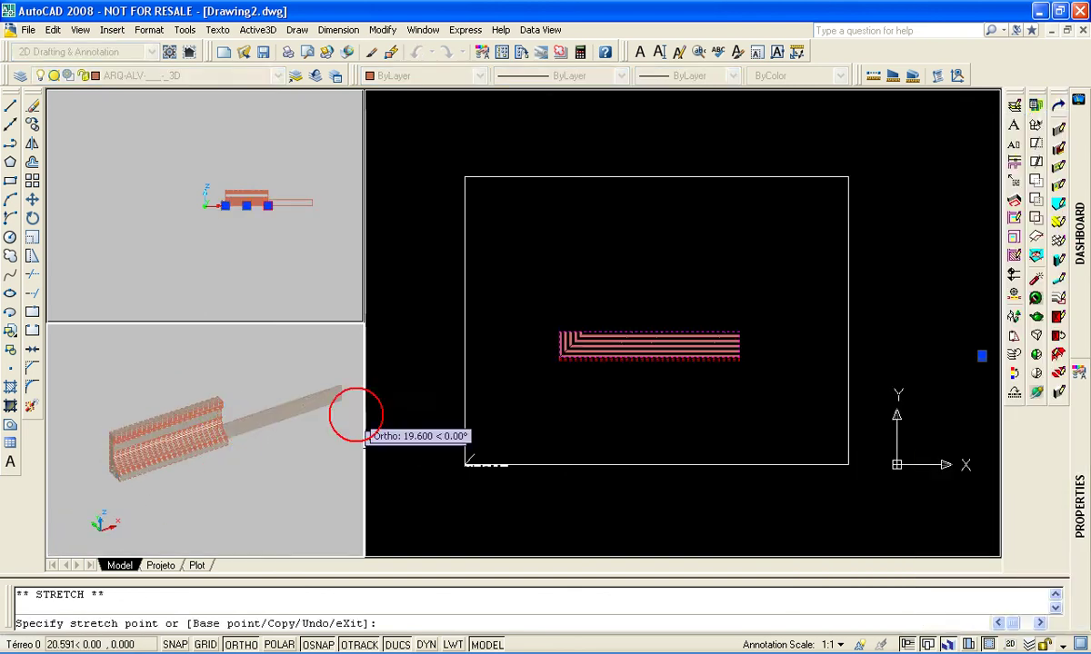
key(Escape)
Switch the model display to Viewport 3D and fit the whole wall in the view
scroll(143, 481, up, 5)
middle_drag(130, 487, 222, 526)
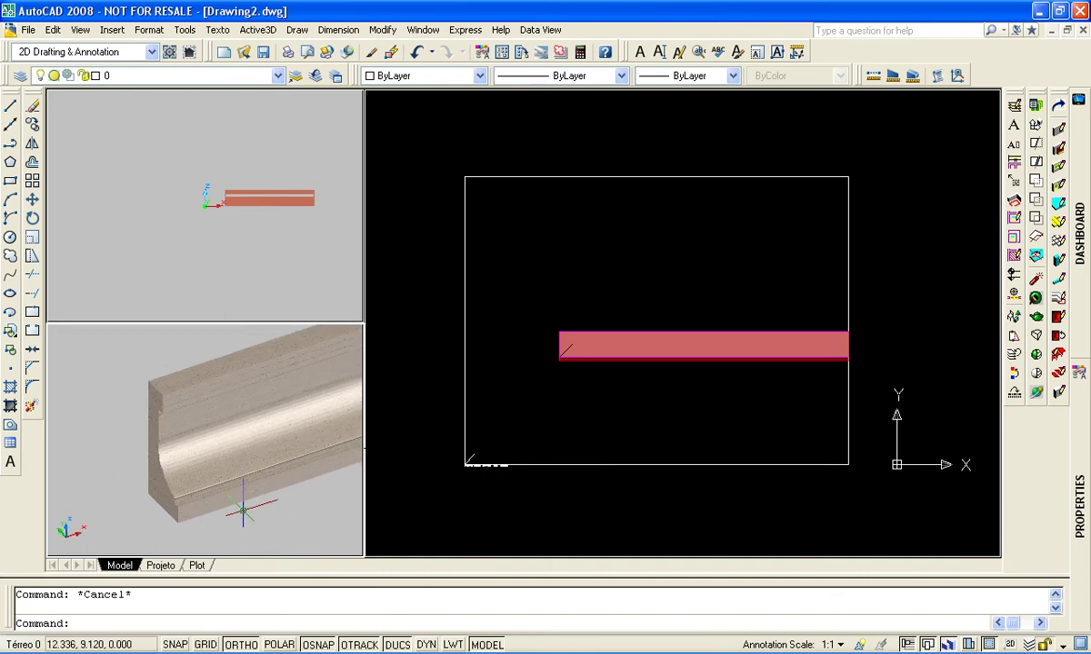
key(ctrl+g)
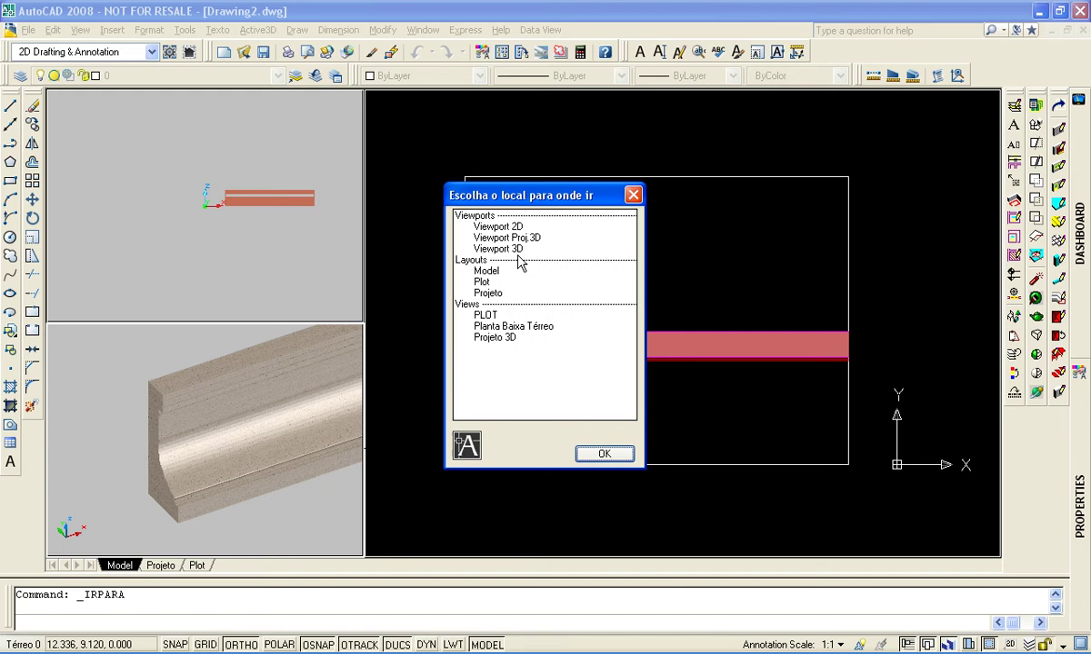
click(514, 250)
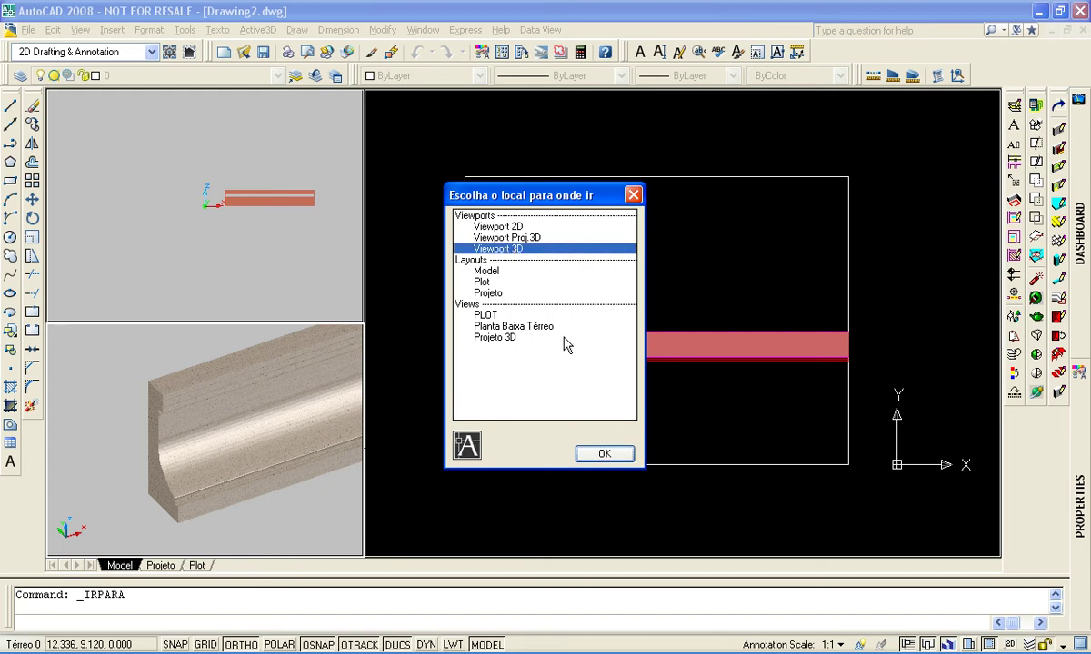
click(599, 455)
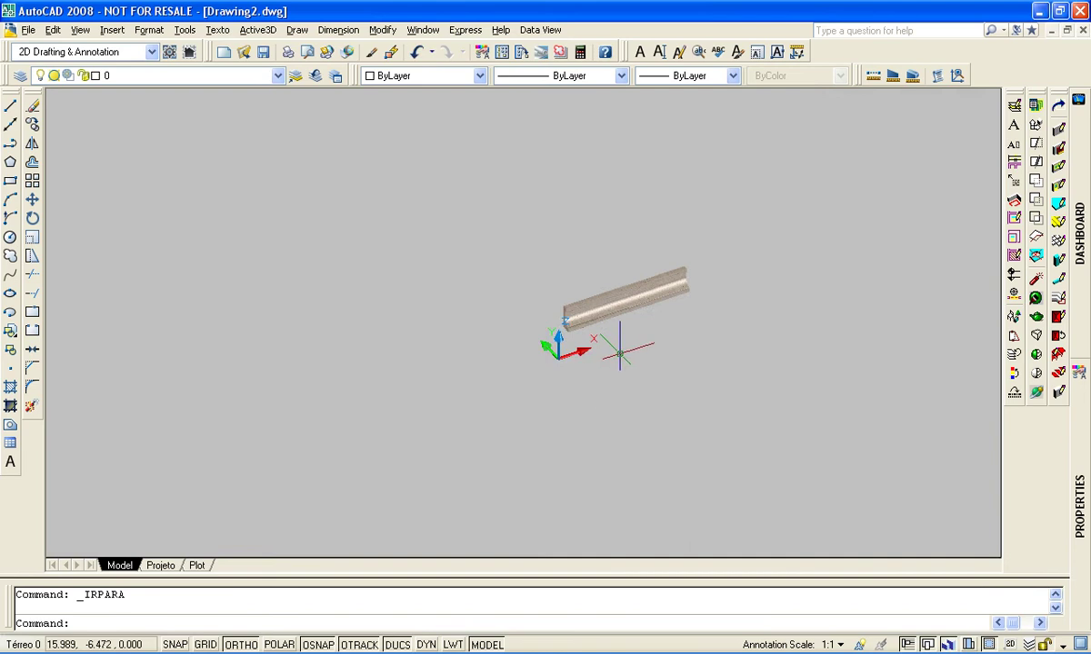
middle_click(620, 353)
middle_click(620, 353)
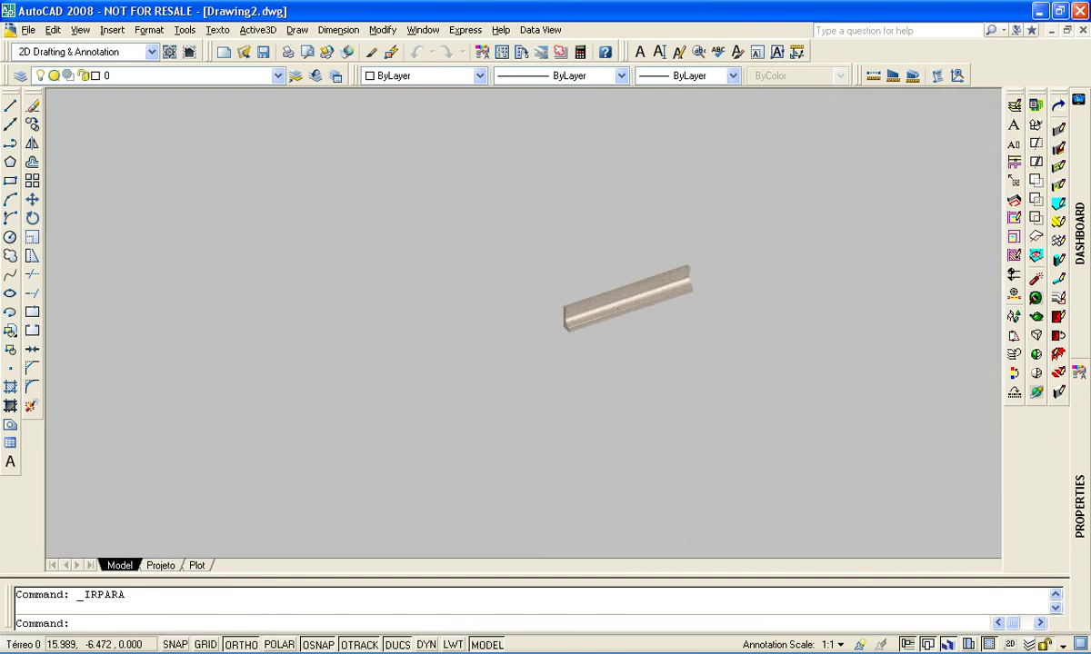
middle_drag(620, 353, 508, 399)
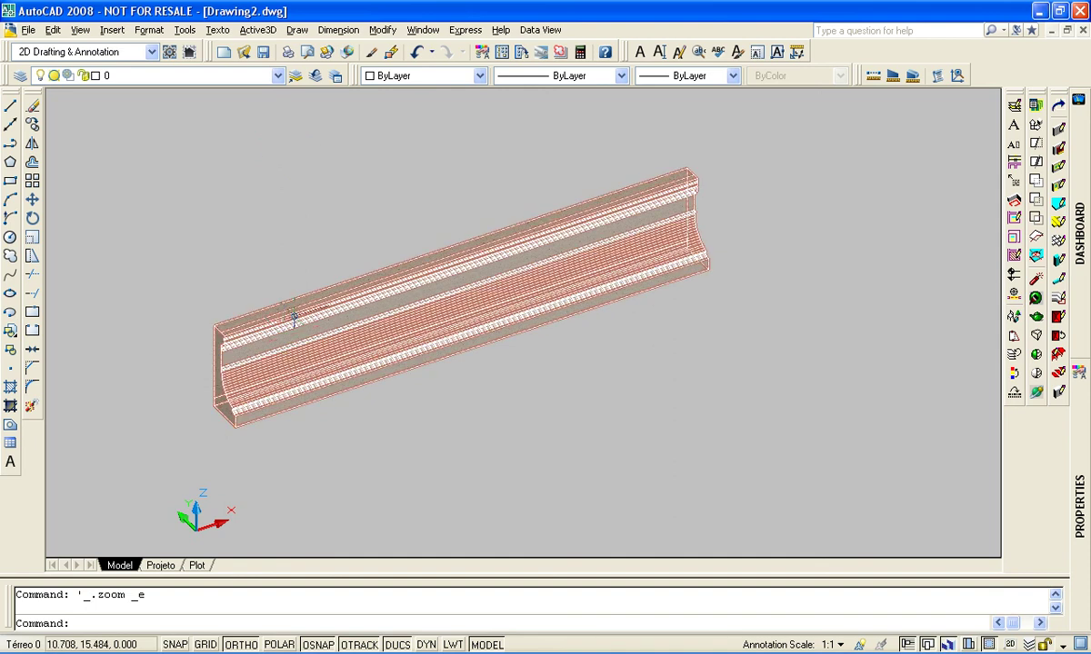
scroll(272, 355, up, 4)
scroll(262, 344, down, 3)
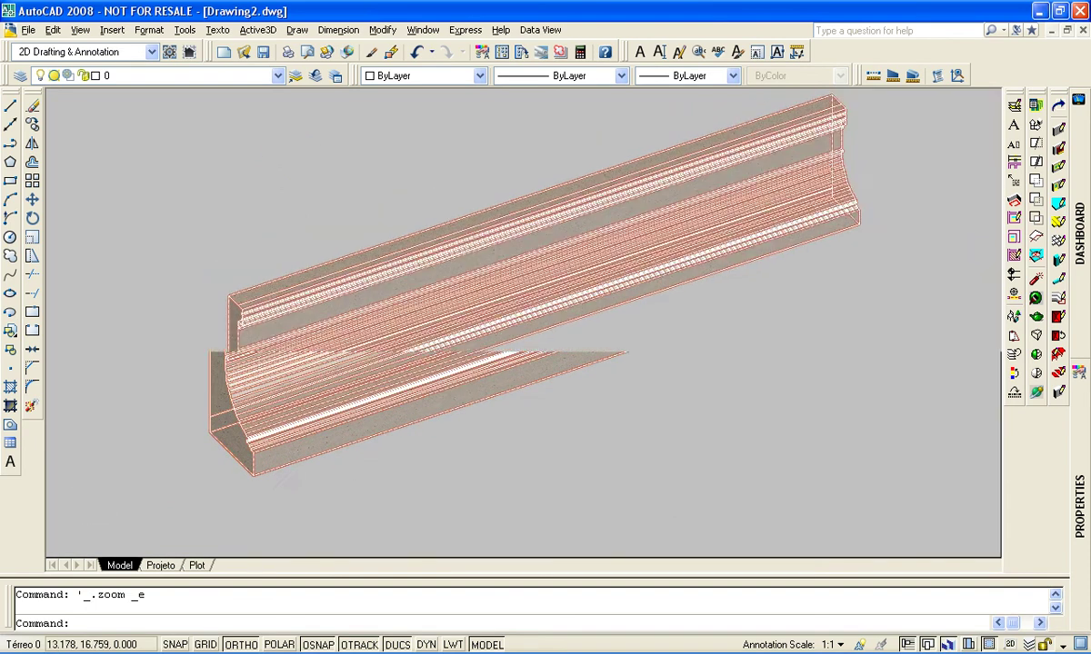
Start a modelling array along the wall using the Retangulo 1x1 profile, extruded 1 along Eixo Z and subtracted from the main solid
click(258, 30)
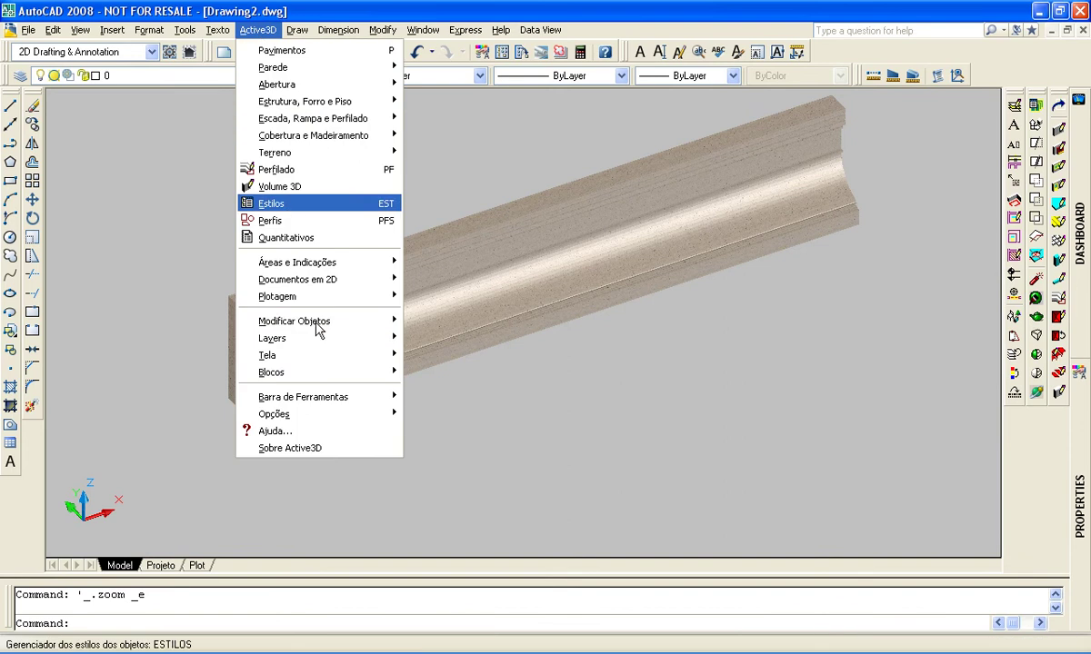
mouse_move(318, 325)
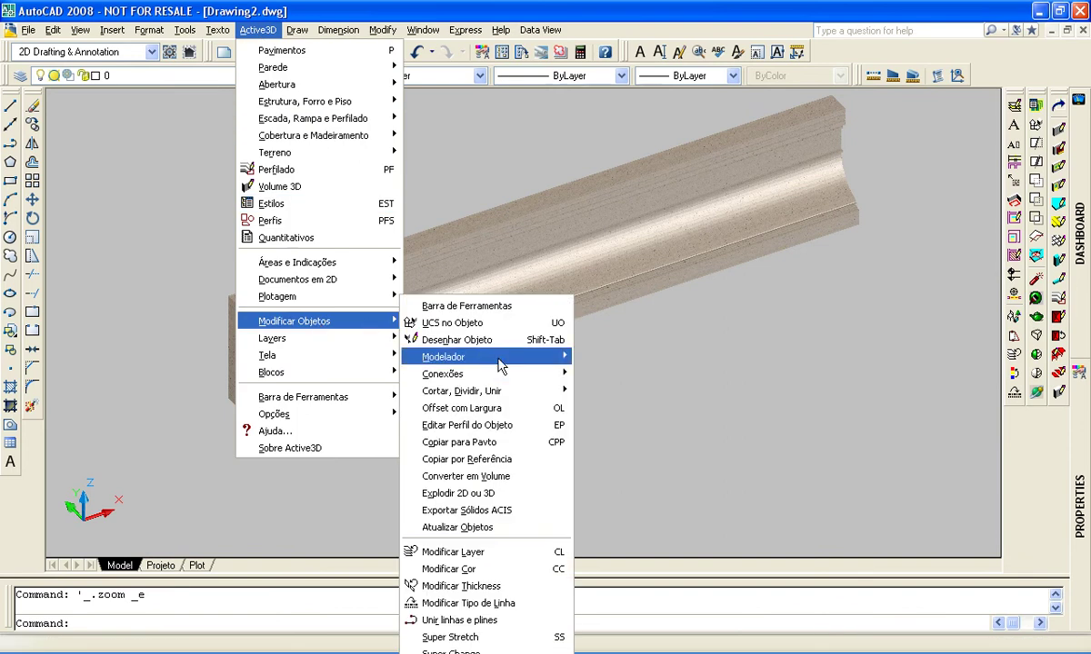
mouse_move(527, 360)
click(768, 416)
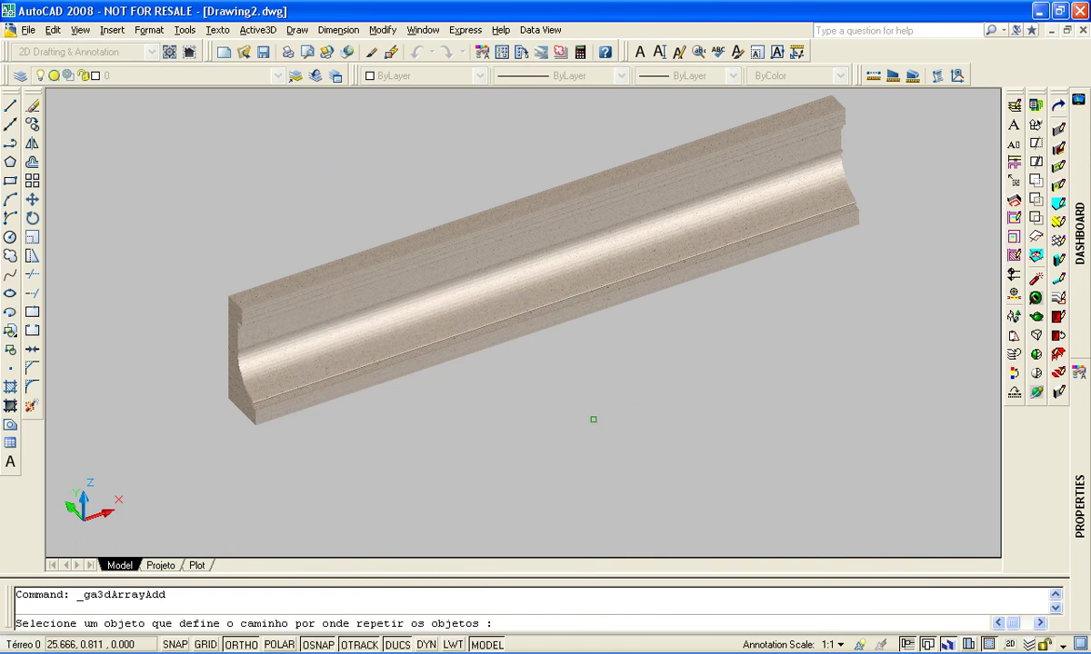
click(378, 368)
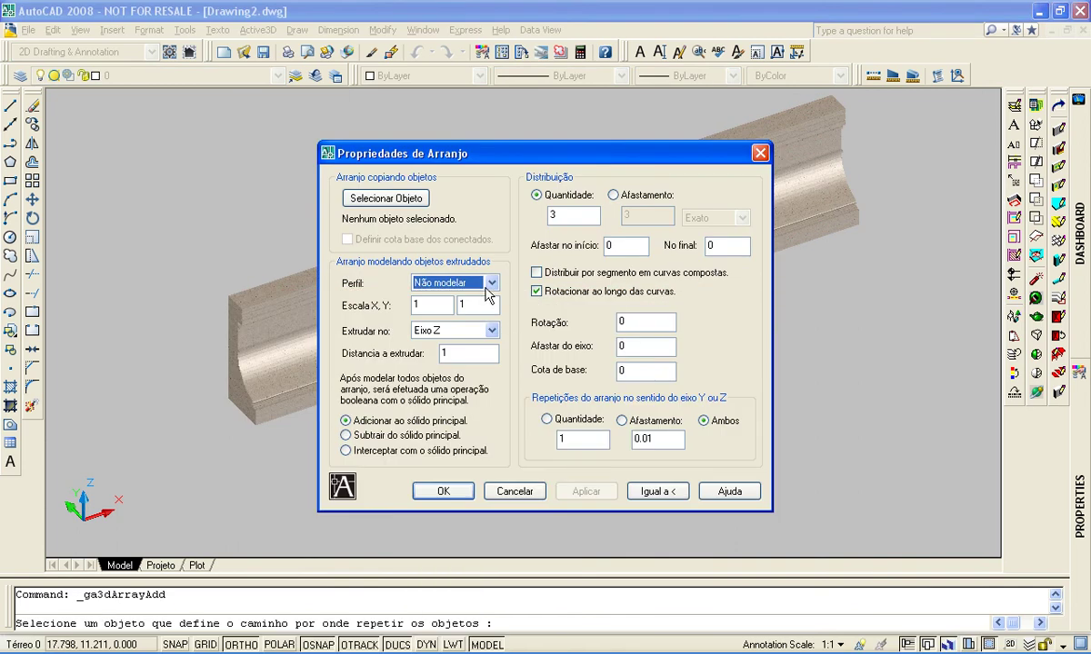
click(491, 284)
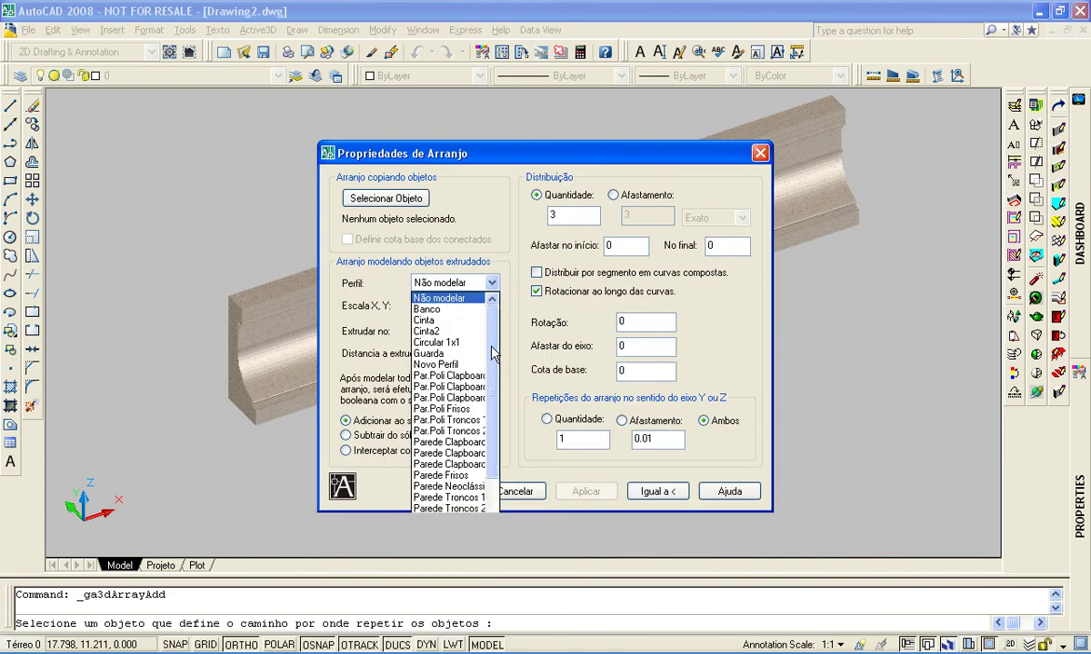
scroll(491, 363, down, 4)
click(469, 445)
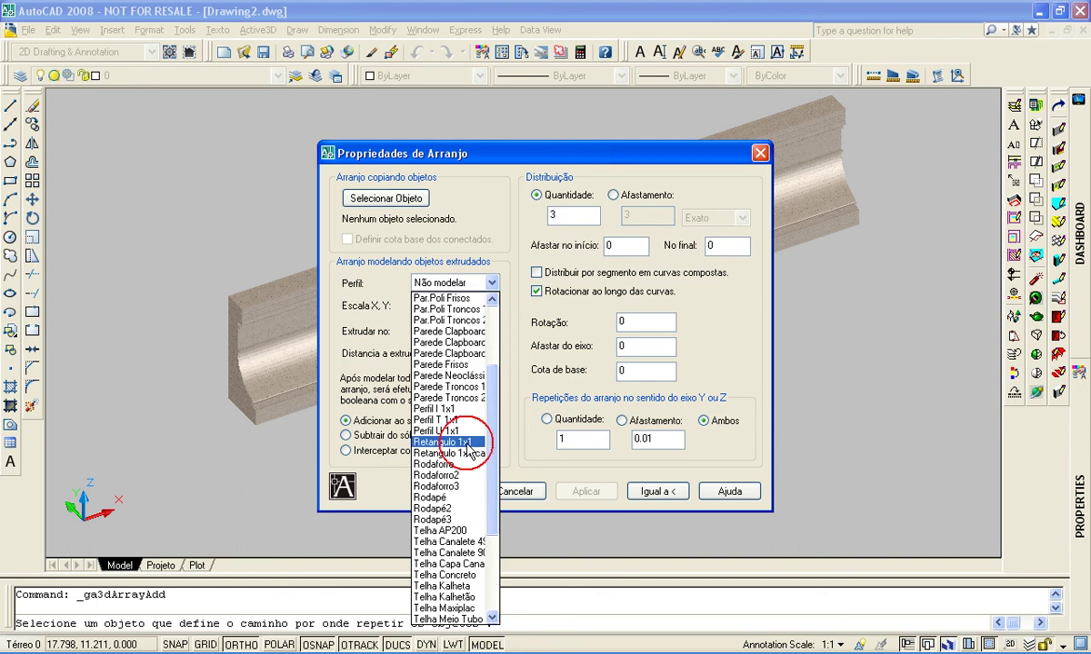
click(444, 354)
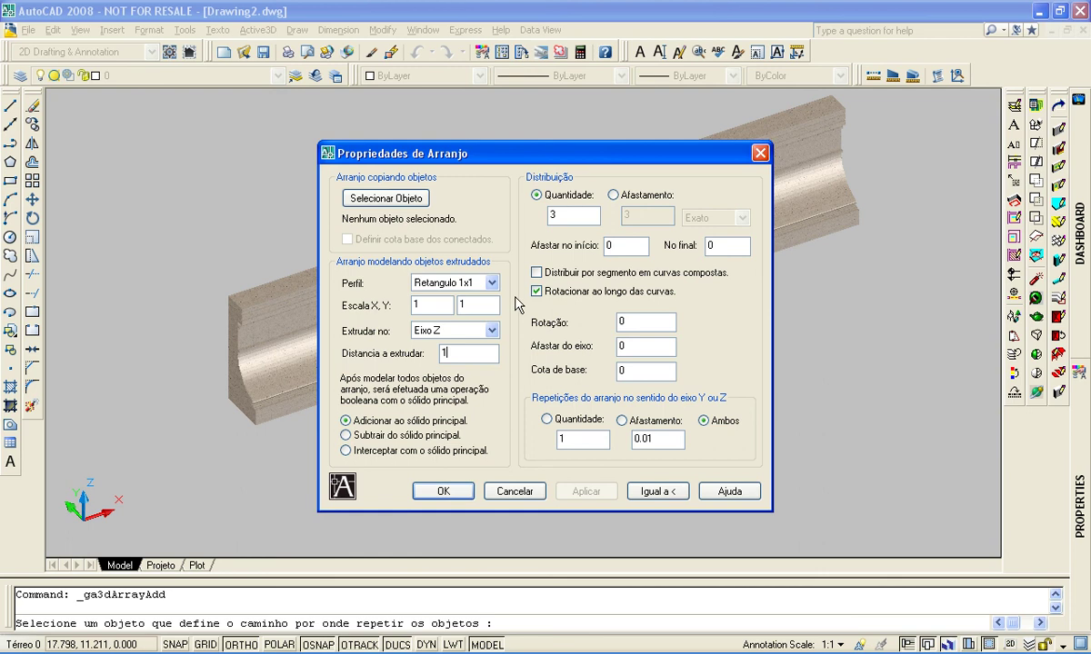
click(346, 436)
Space the array cutouts 1.2 apart, adjust the start offset, base elevation and axis offset, and apply the array to the wall
click(613, 195)
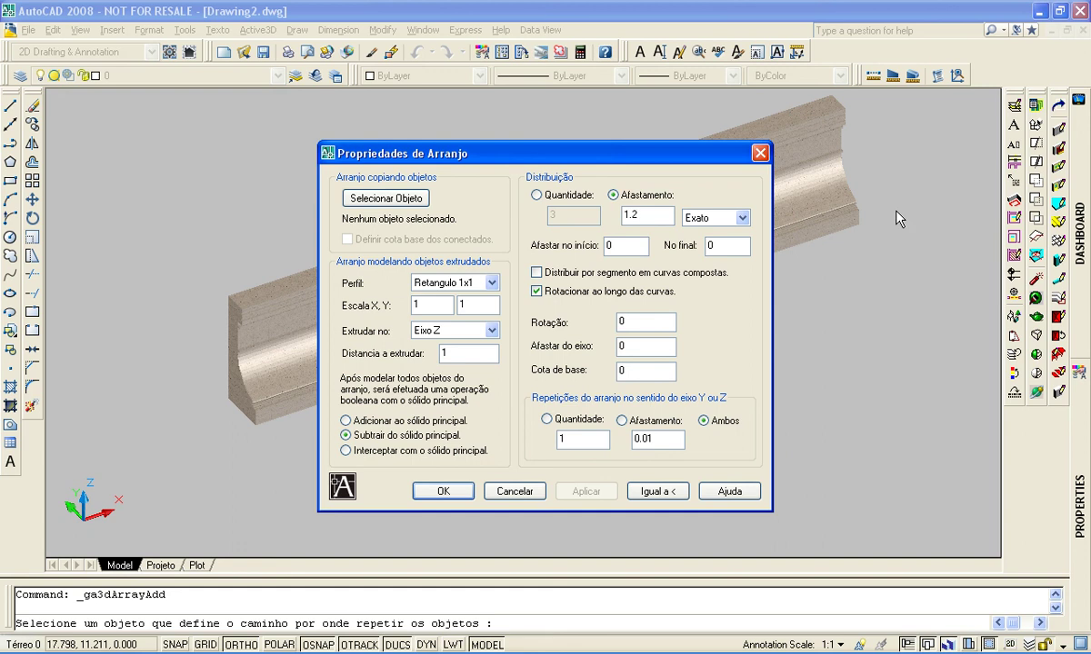
drag(623, 247, 572, 249)
drag(640, 372, 600, 380)
drag(641, 348, 574, 346)
click(443, 492)
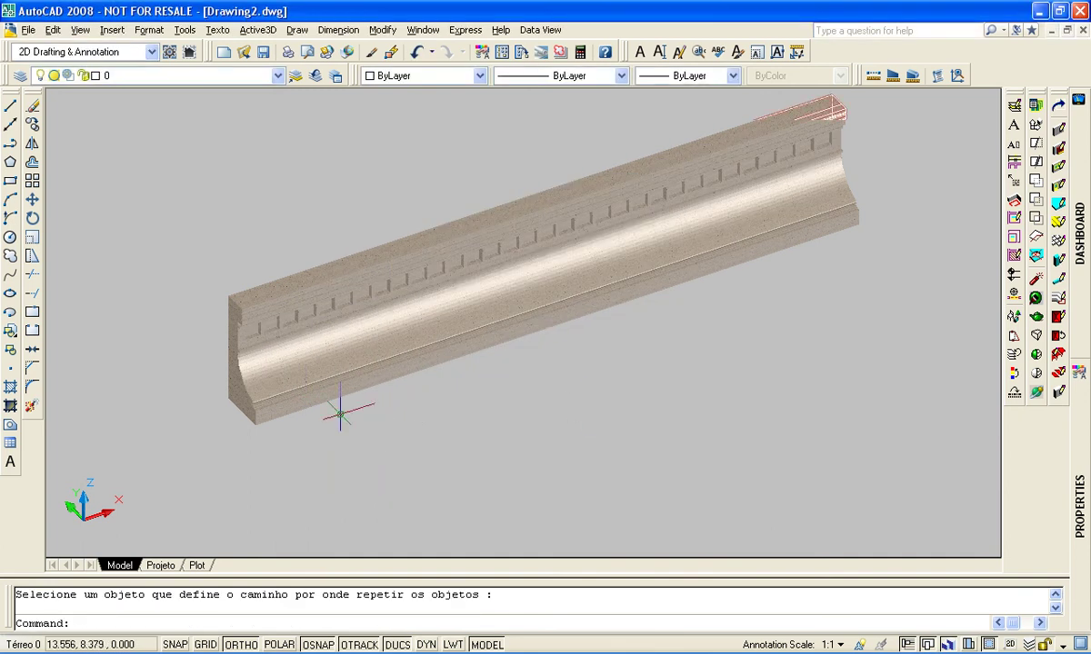
Lengthen the wall with its cutout array by stretching its far end outward along the X axis
shift+middle_drag(143, 359, 137, 319)
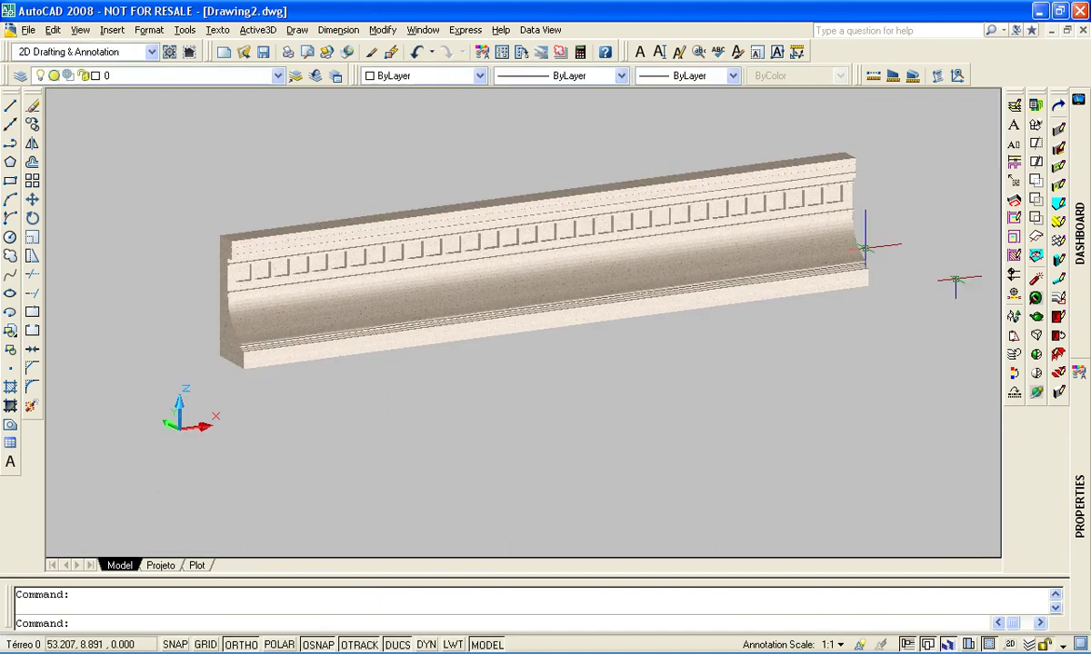
middle_drag(773, 246, 673, 263)
click(731, 311)
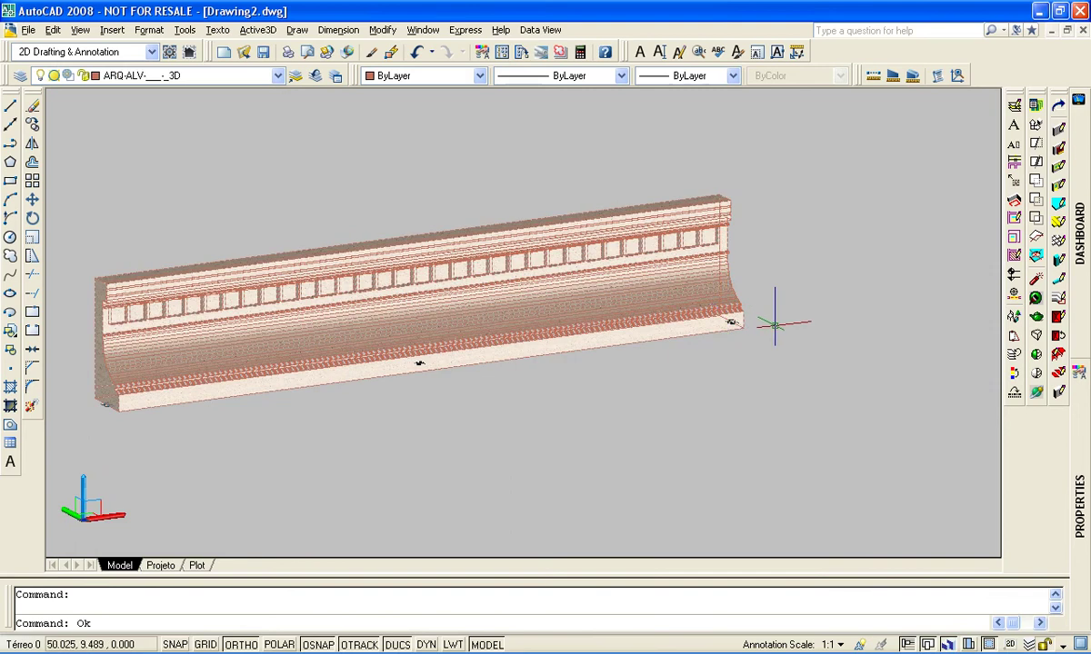
click(730, 322)
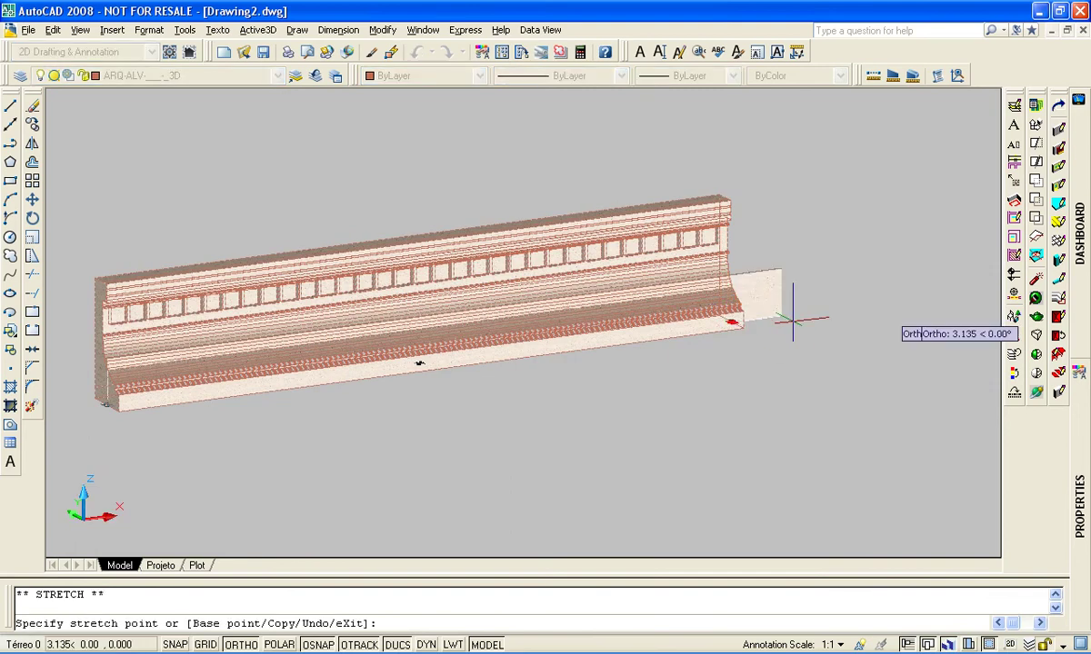
click(929, 309)
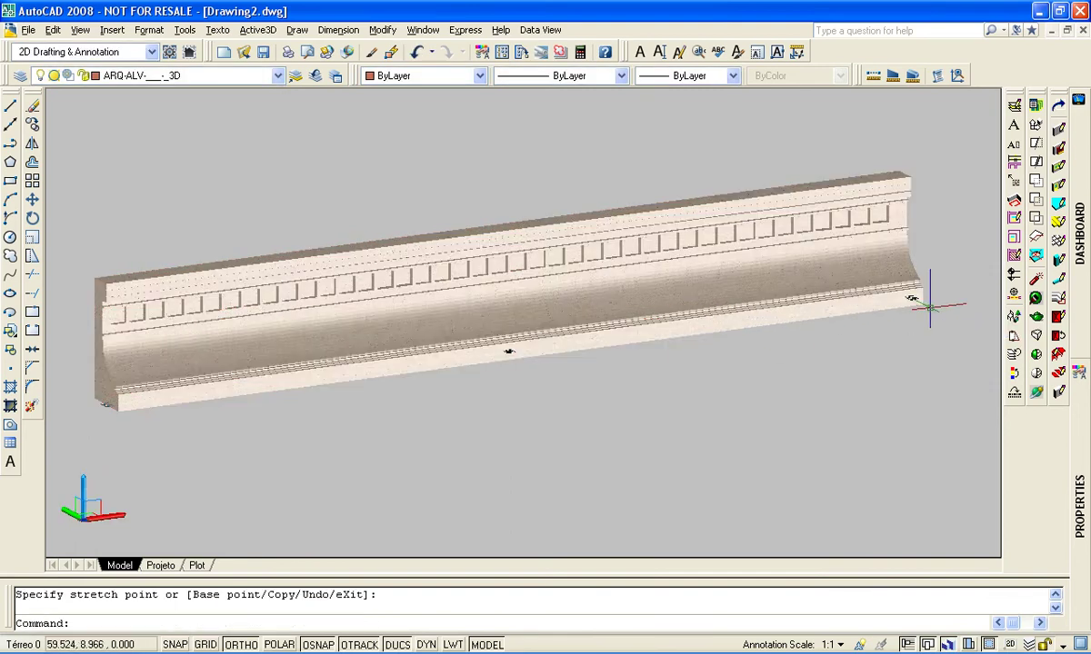
Shorten the wall by pulling its far end back about 12 units along the X axis, with object snap off
click(917, 300)
click(905, 297)
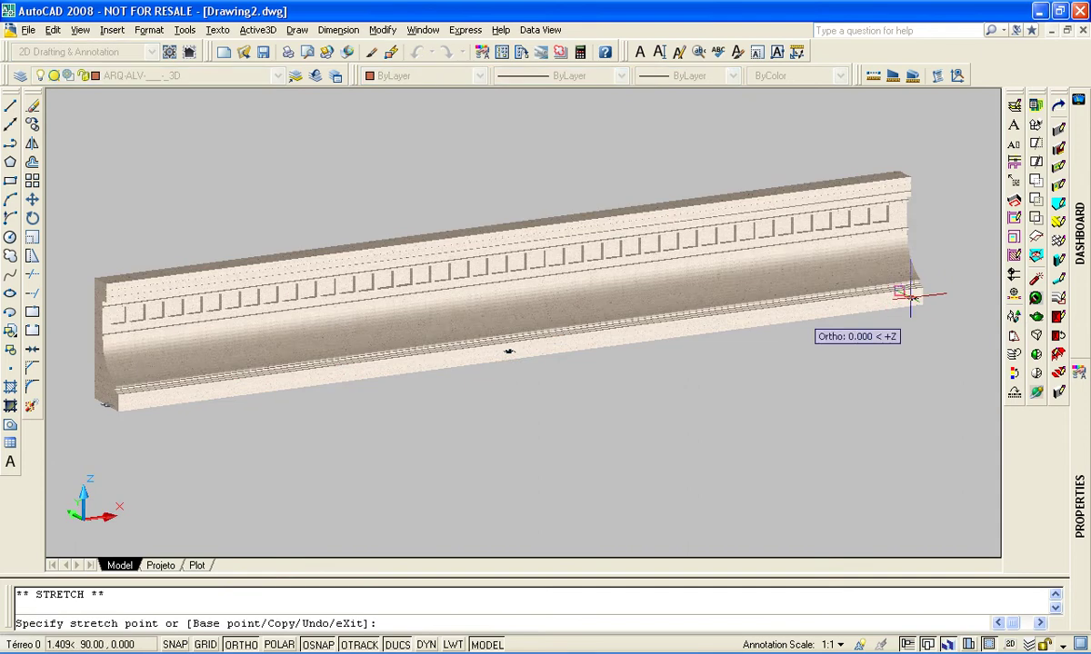
click(766, 320)
click(889, 300)
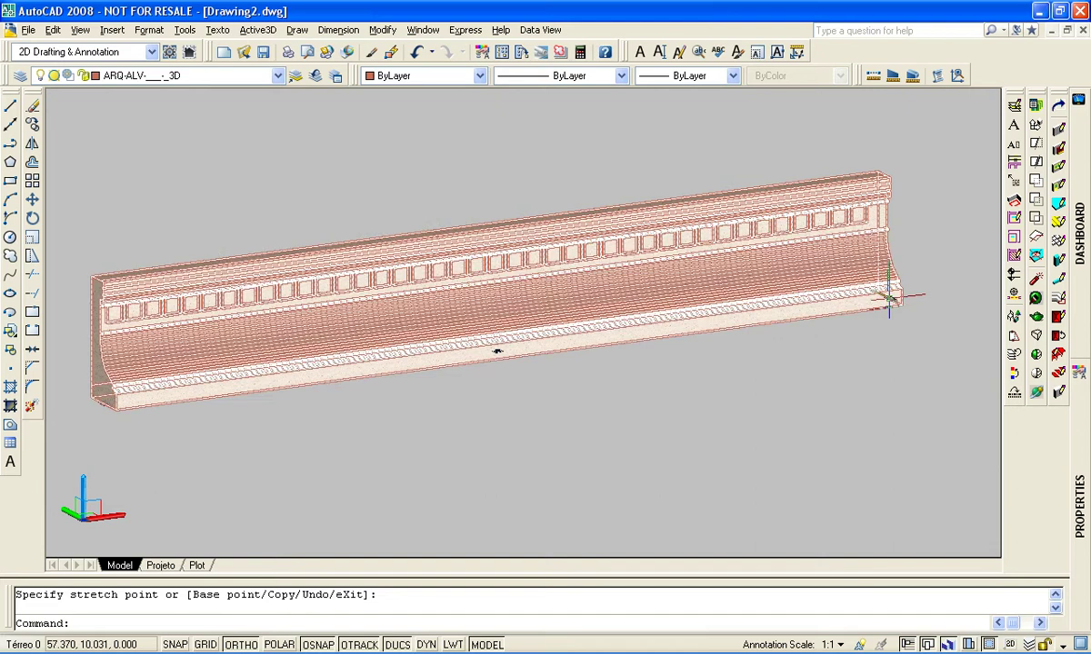
click(889, 299)
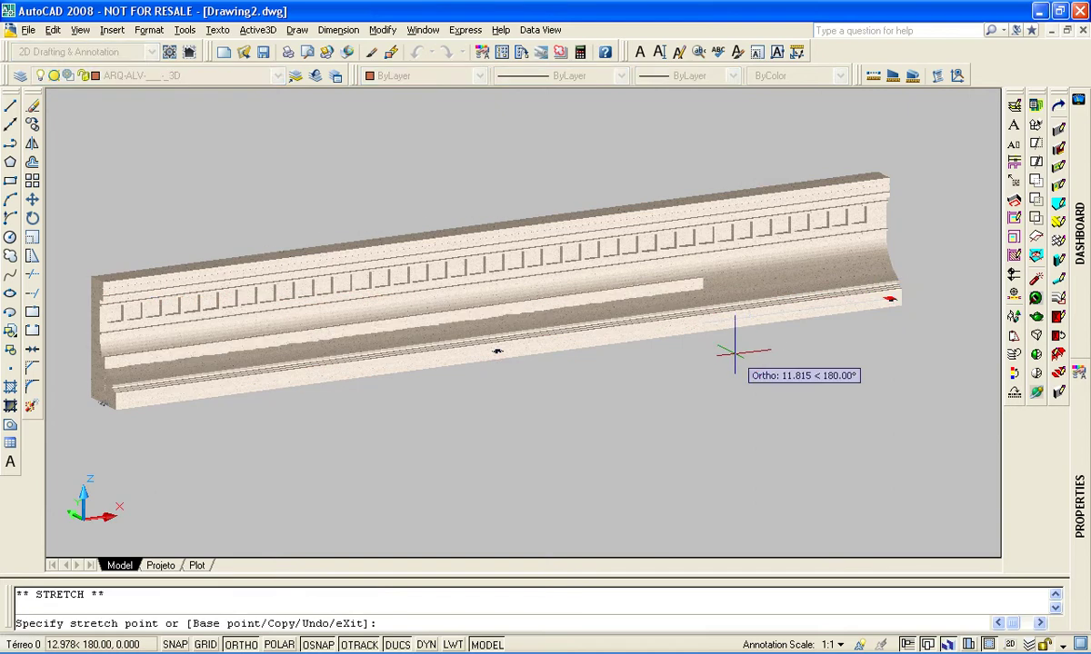
key(F3)
click(733, 346)
key(Escape)
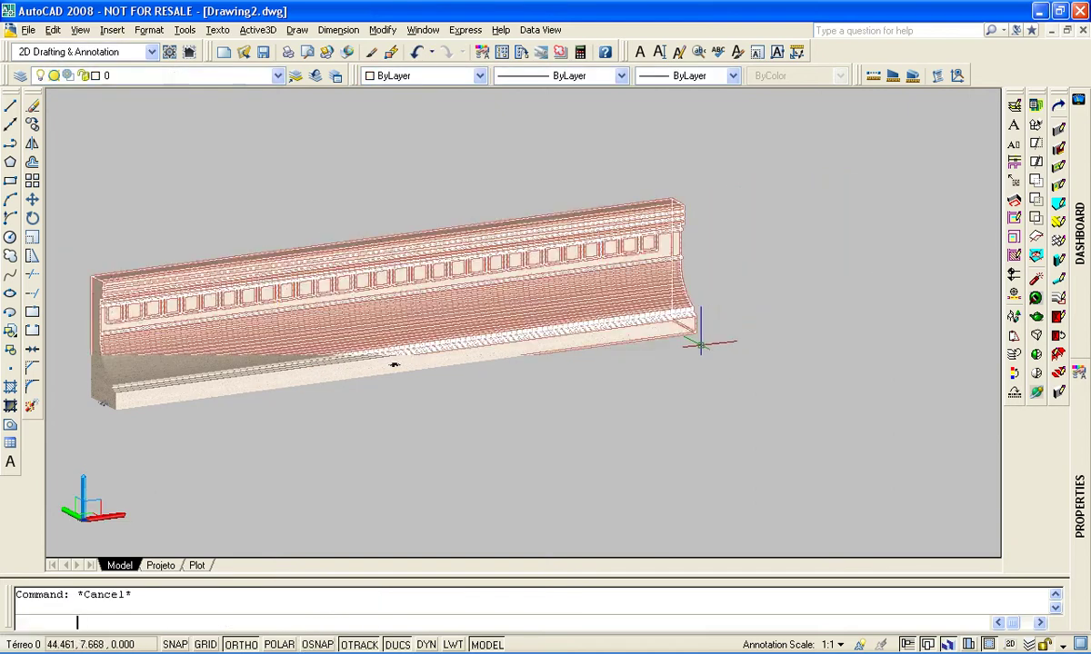
Show the View toolbar docked below the drawing area and set the wall to the Front view
mouse_move(394, 365)
shift+middle_down()
mouse_move(503, 309)
mouse_move(675, 302)
mouse_move(507, 325)
mouse_move(509, 338)
shift+middle_up()
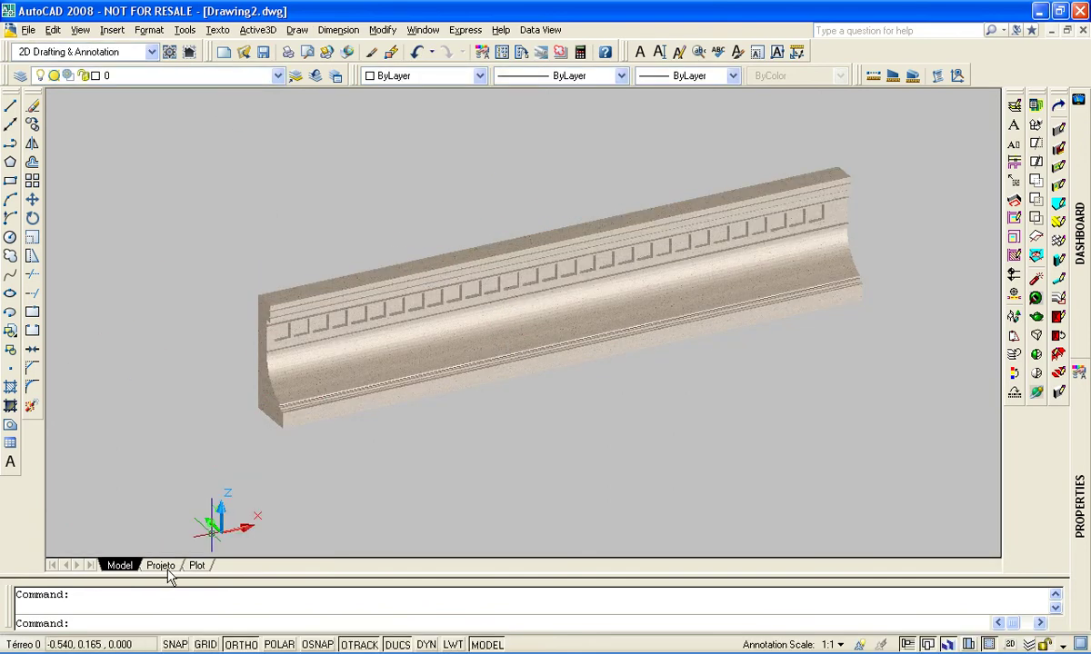
right_click(31, 400)
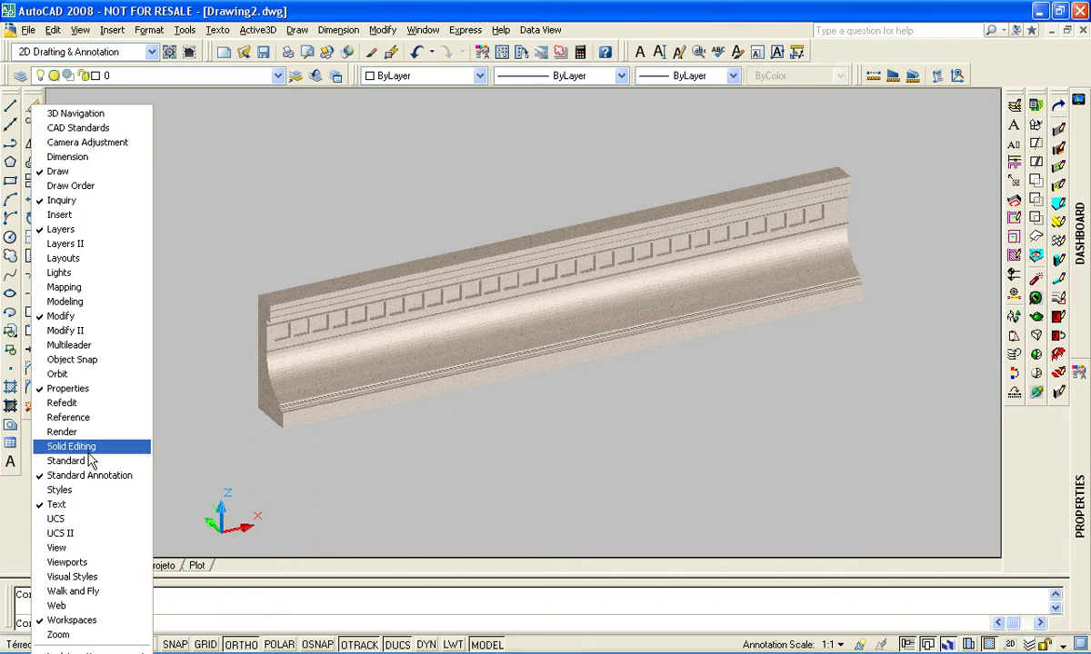
click(56, 547)
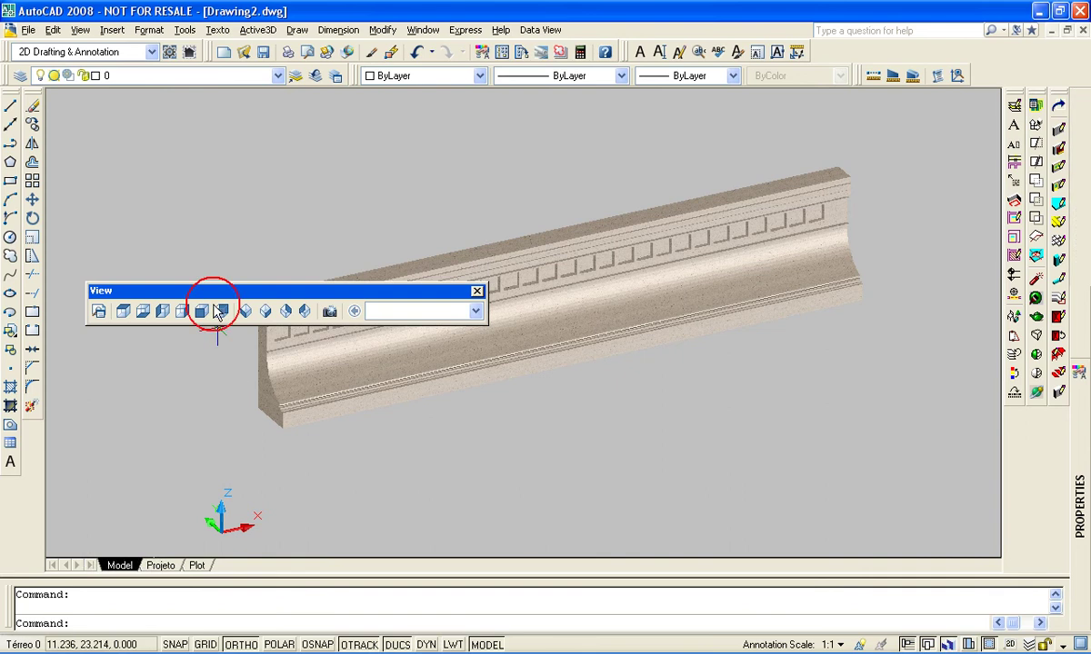
drag(205, 291, 121, 579)
drag(152, 578, 230, 604)
click(196, 564)
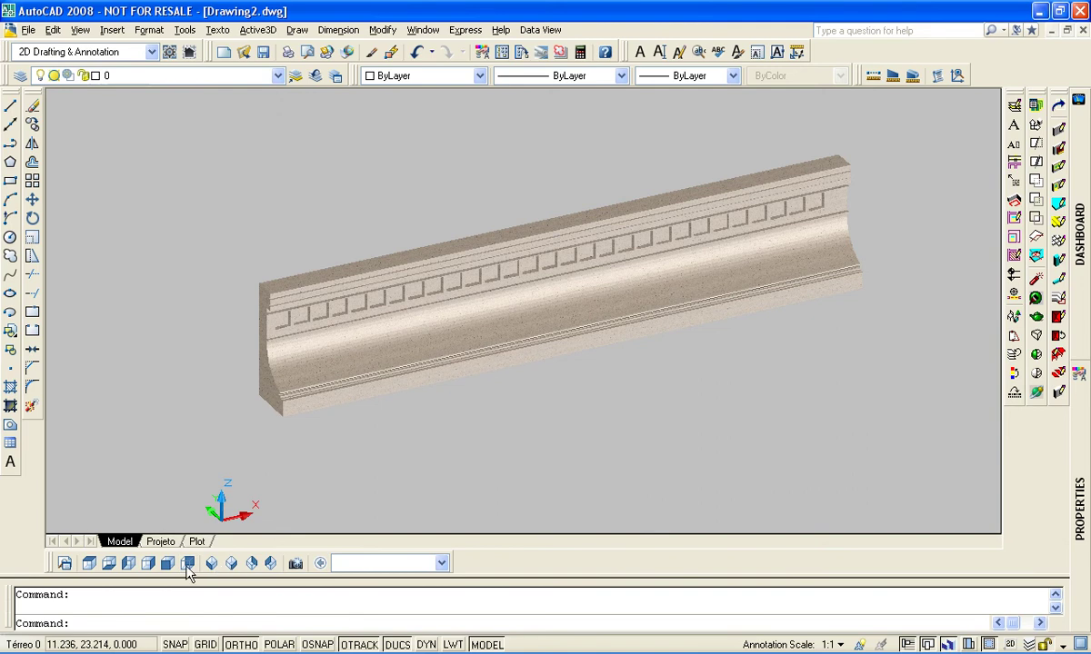
click(186, 564)
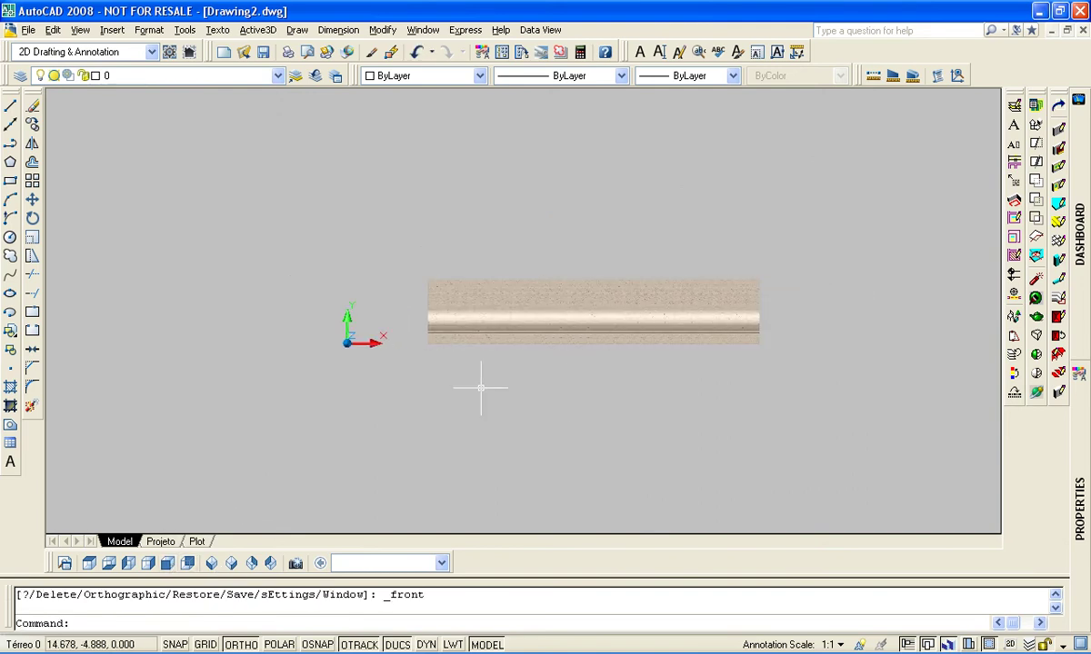
Show the Visual Styles toolbar docked beside the View toolbar and display the wall in 3D wireframe
right_click(221, 568)
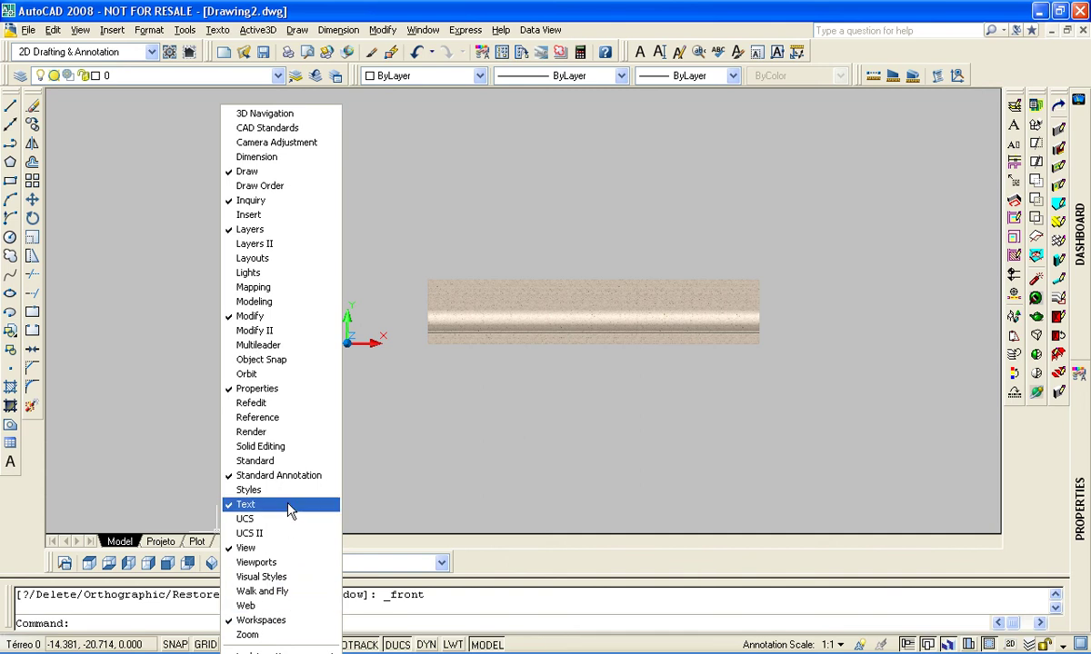
click(263, 577)
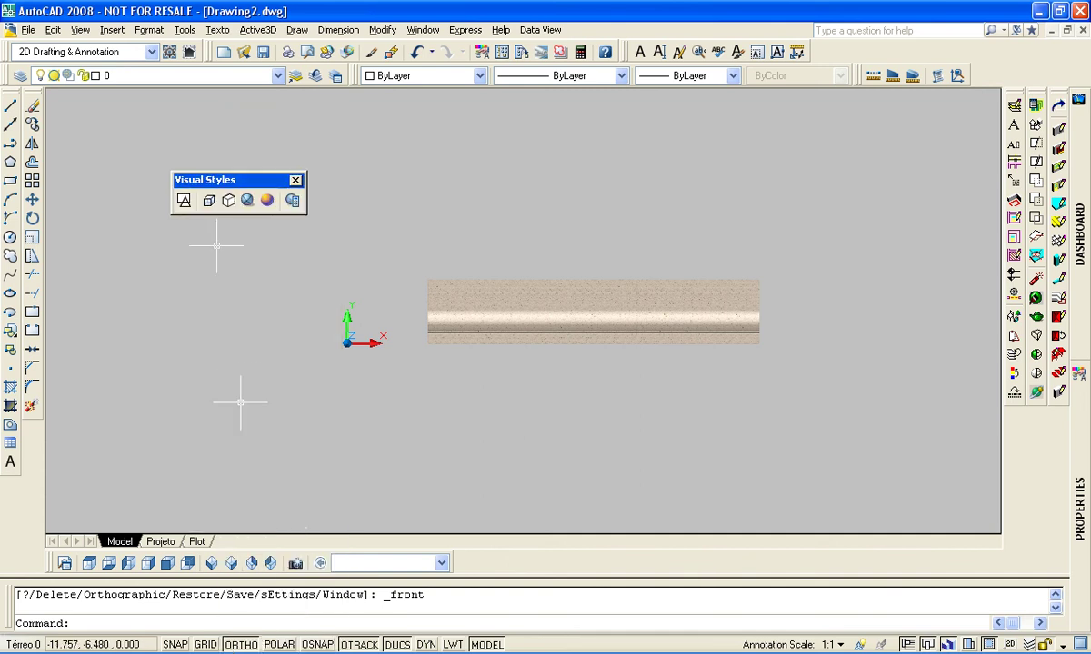
drag(234, 188, 493, 578)
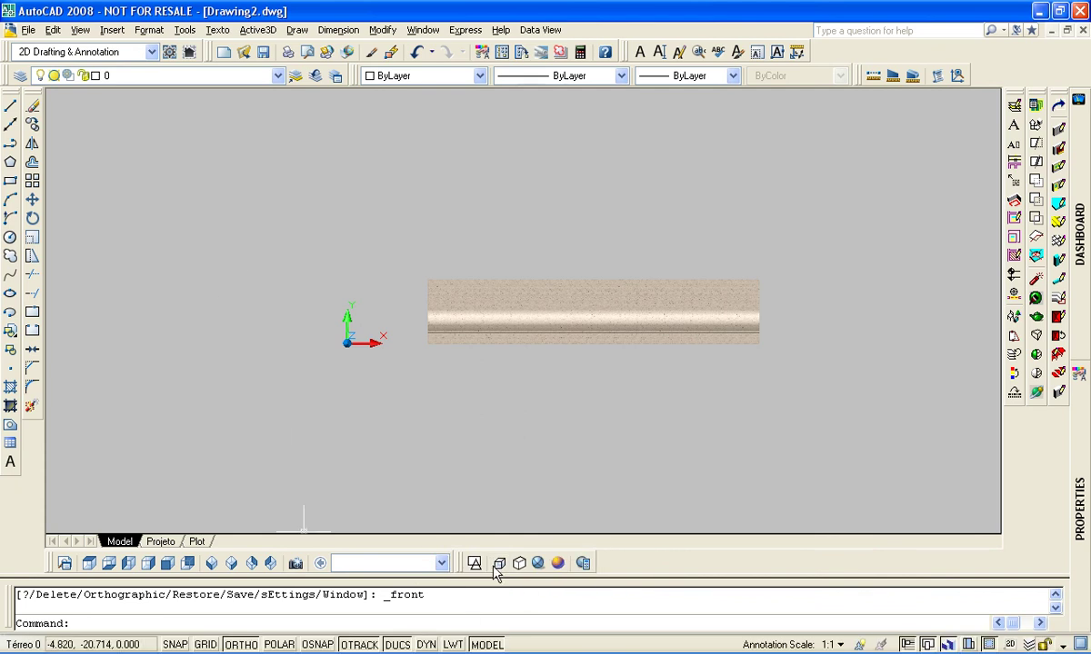
click(500, 563)
scroll(537, 301, up, 4)
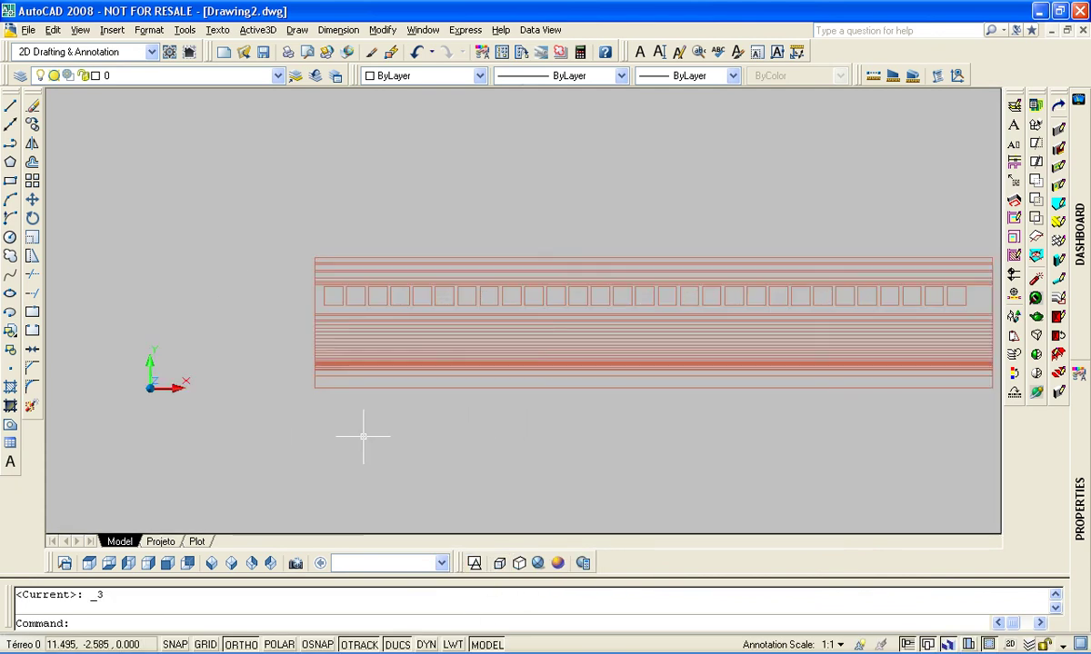
Start a polyline with object snap on and add Perpendicular to the active object snap modes
text(pl)
key(Return)
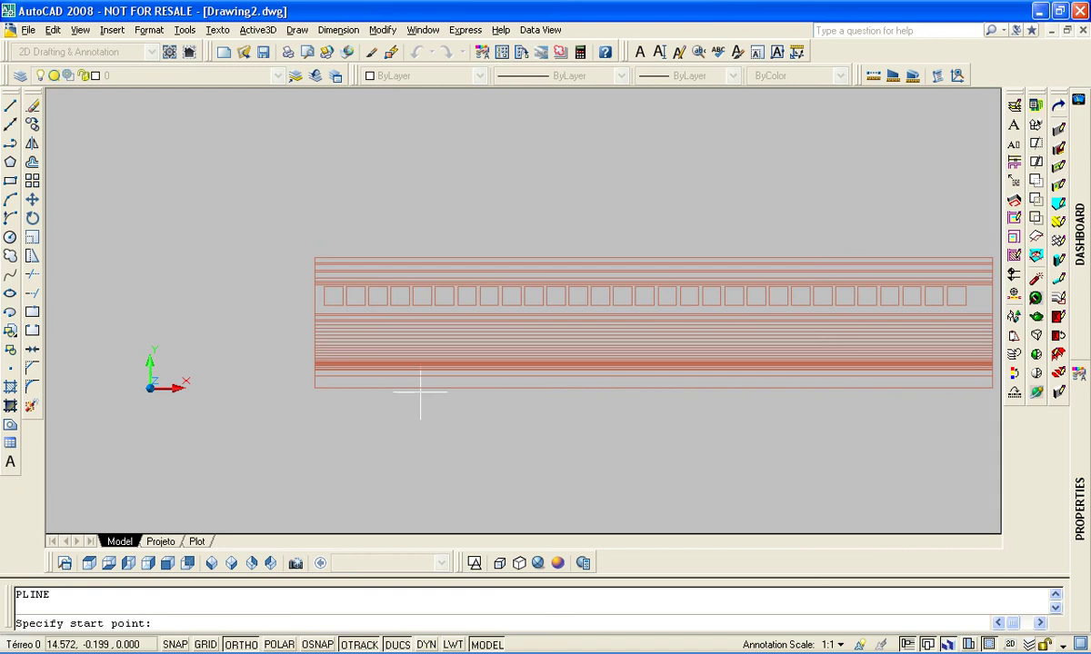
key(F3)
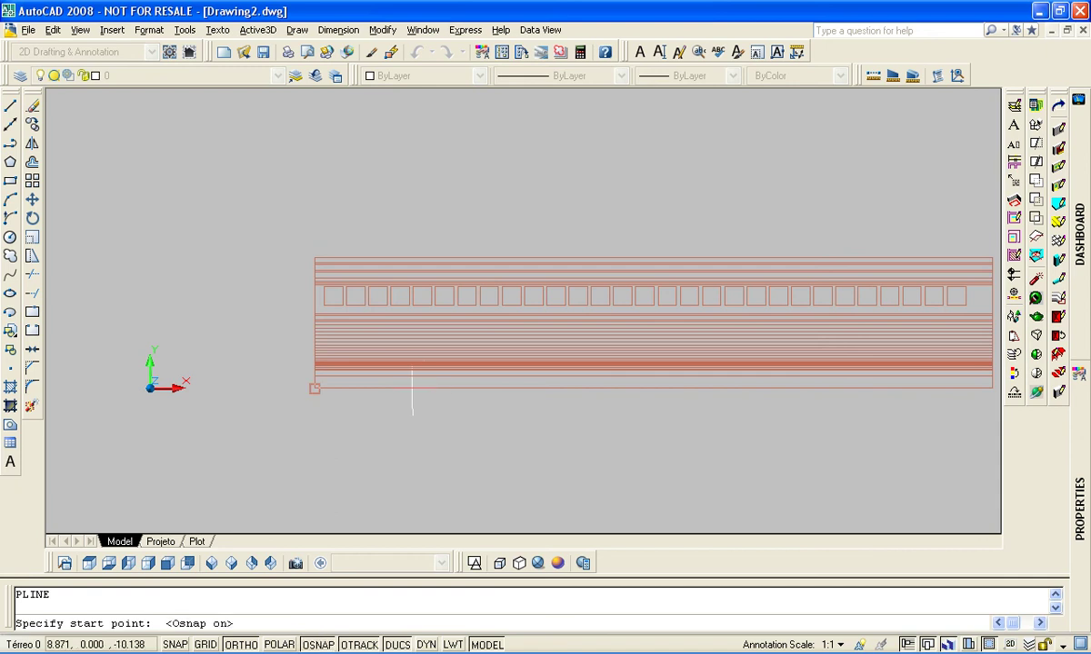
right_click(310, 646)
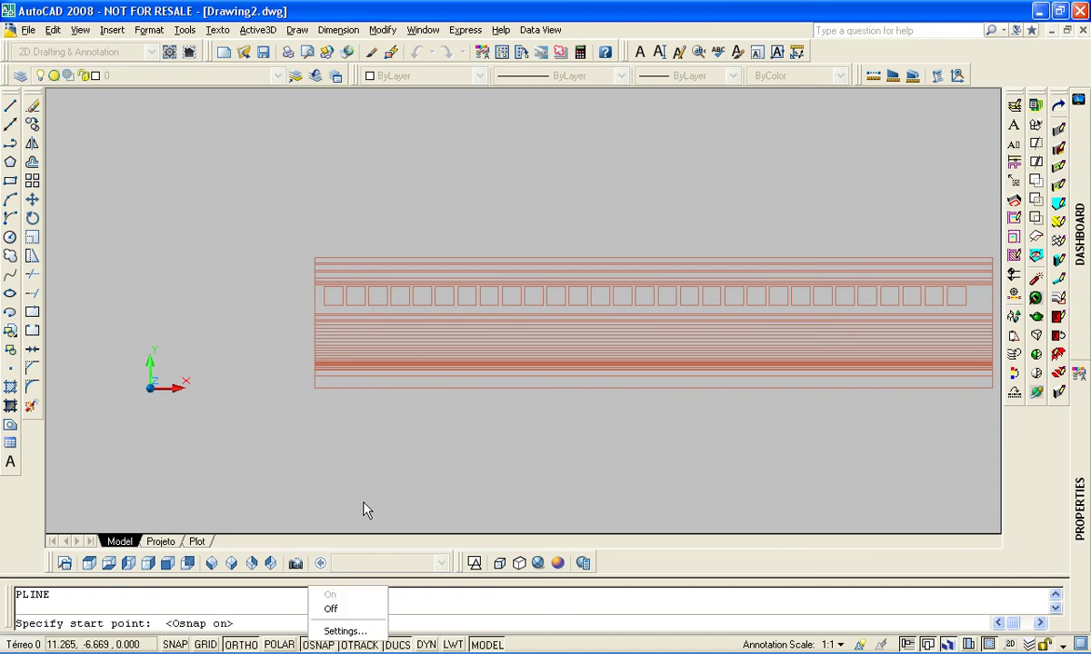
click(335, 627)
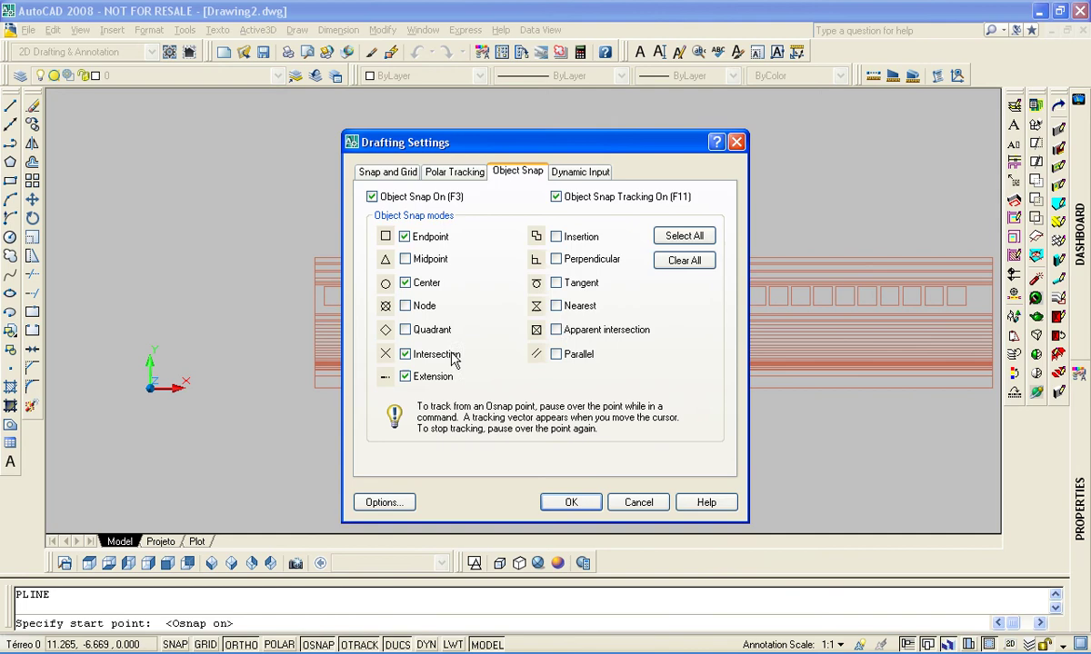
click(556, 259)
click(570, 503)
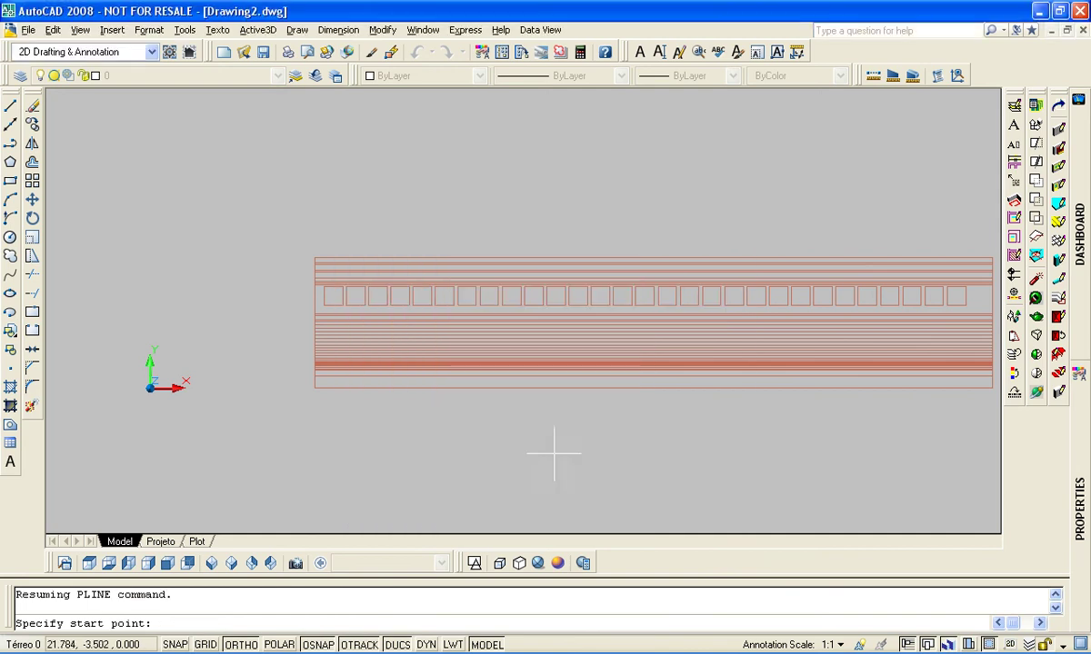
Draw a closed arched door outline on the wall's base line, with sides about 4.1 units high and a semicircular top
click(453, 388)
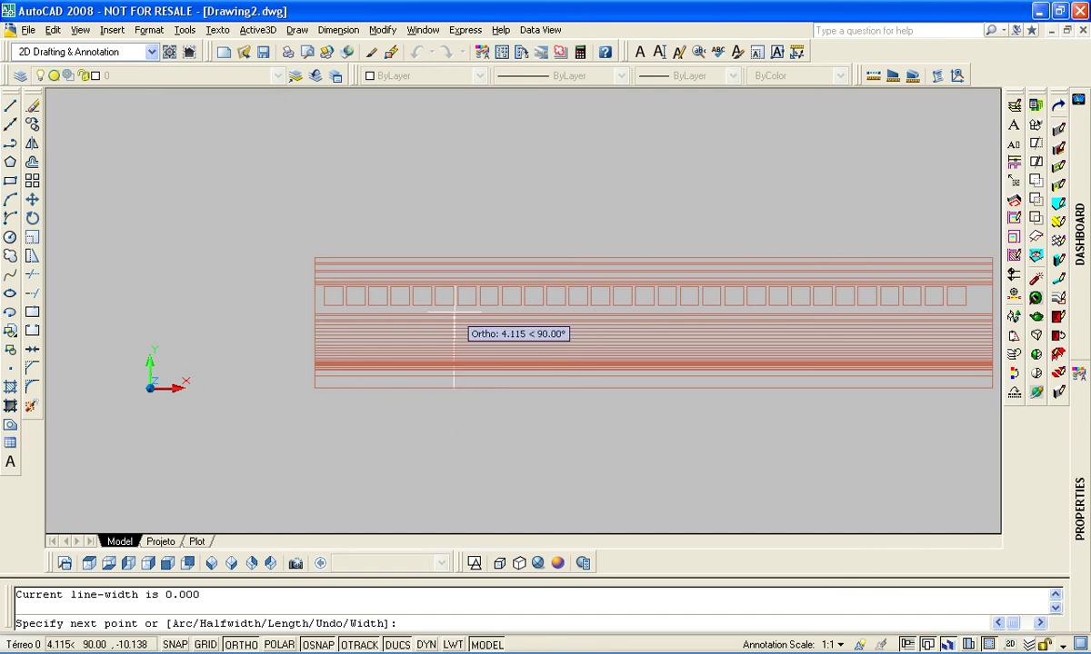
click(453, 311)
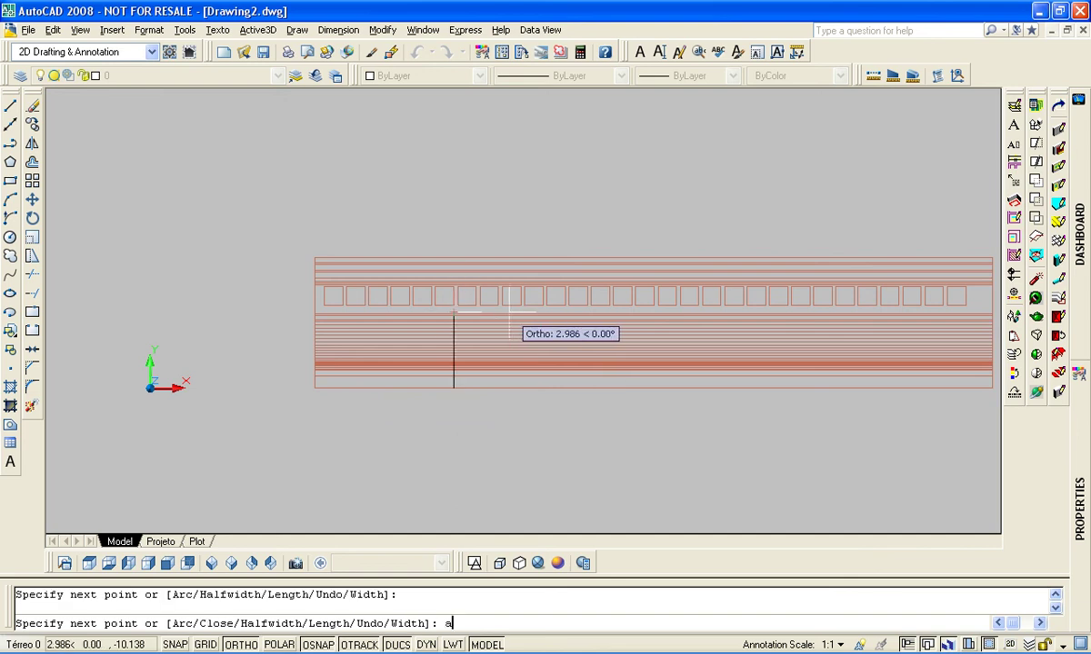
text(a)
key(Return)
click(517, 312)
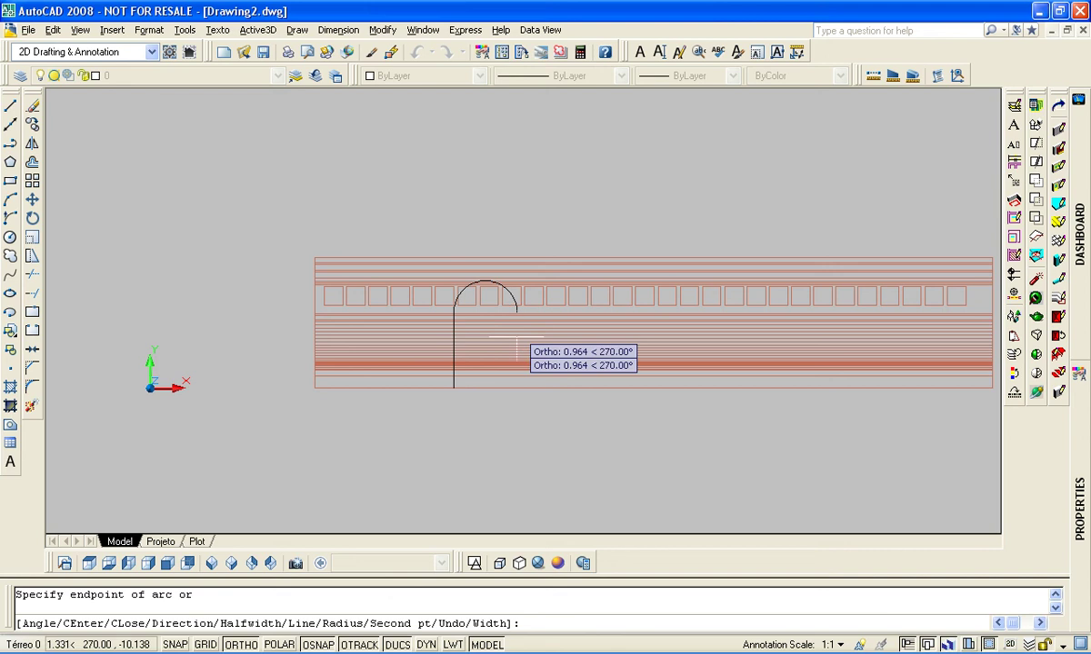
text(l)
key(Return)
click(517, 388)
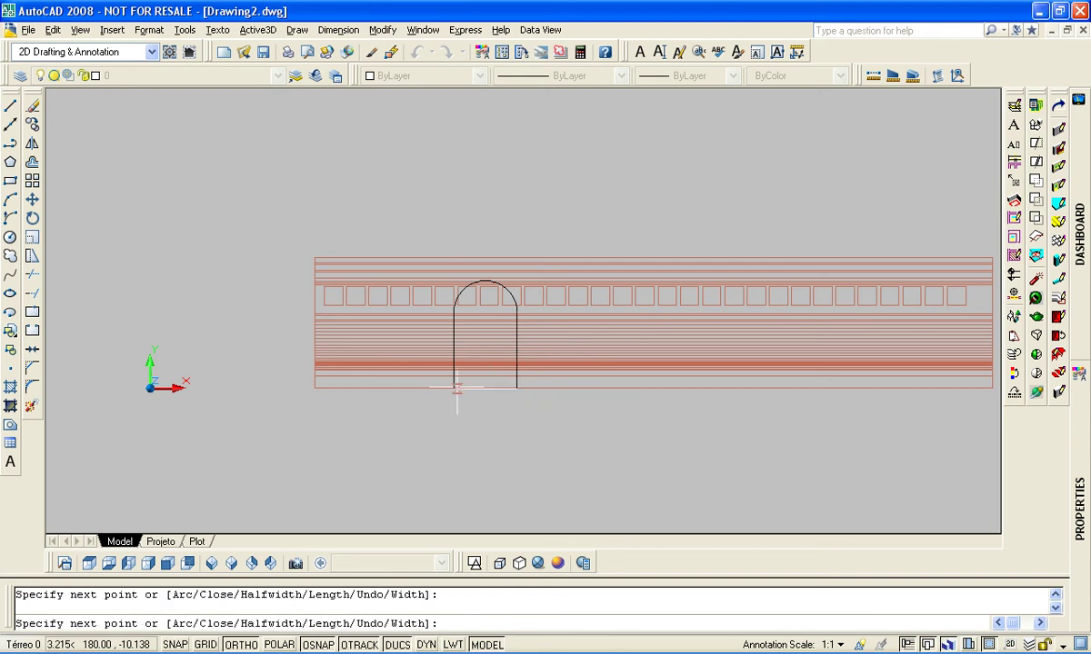
text(c)
key(Return)
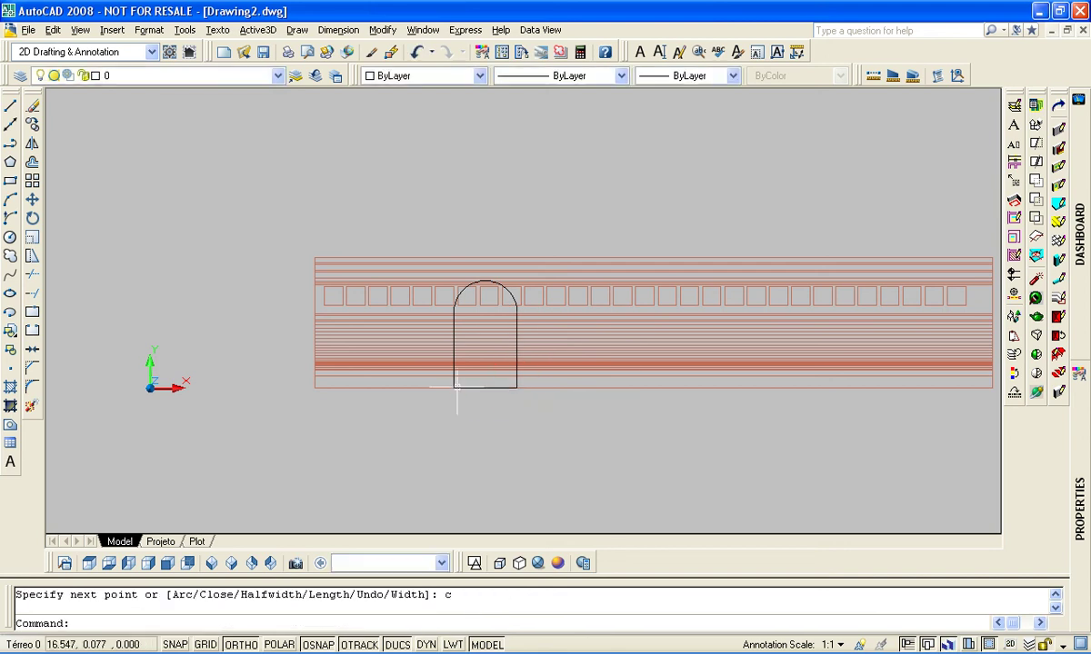
Flatten the arched outline by stretching the midpoint of its top arc downward
click(457, 388)
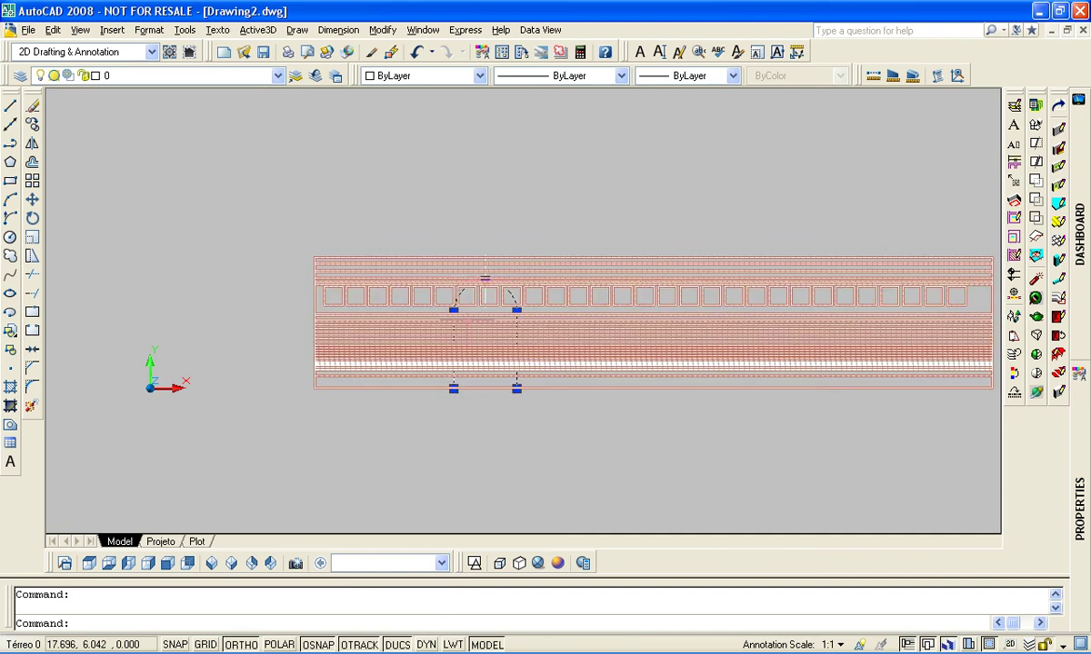
click(485, 278)
click(484, 297)
key(Escape)
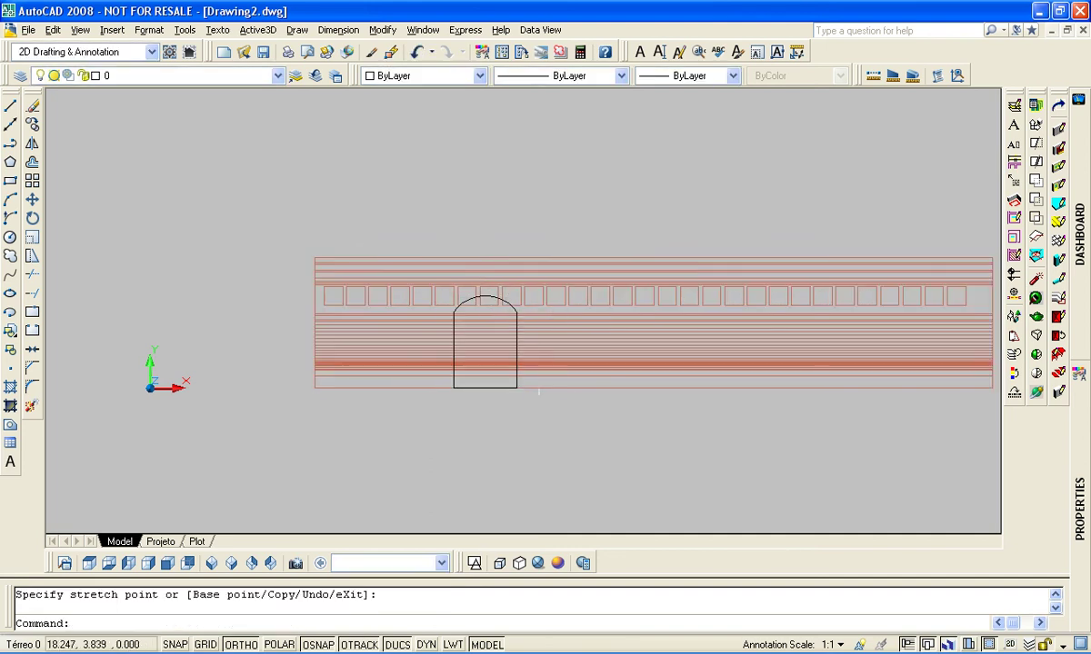
key(Escape)
Draw a rectangular door outline about 4.4 units high on the wall's base line, some distance beyond the arched one
text(rec)
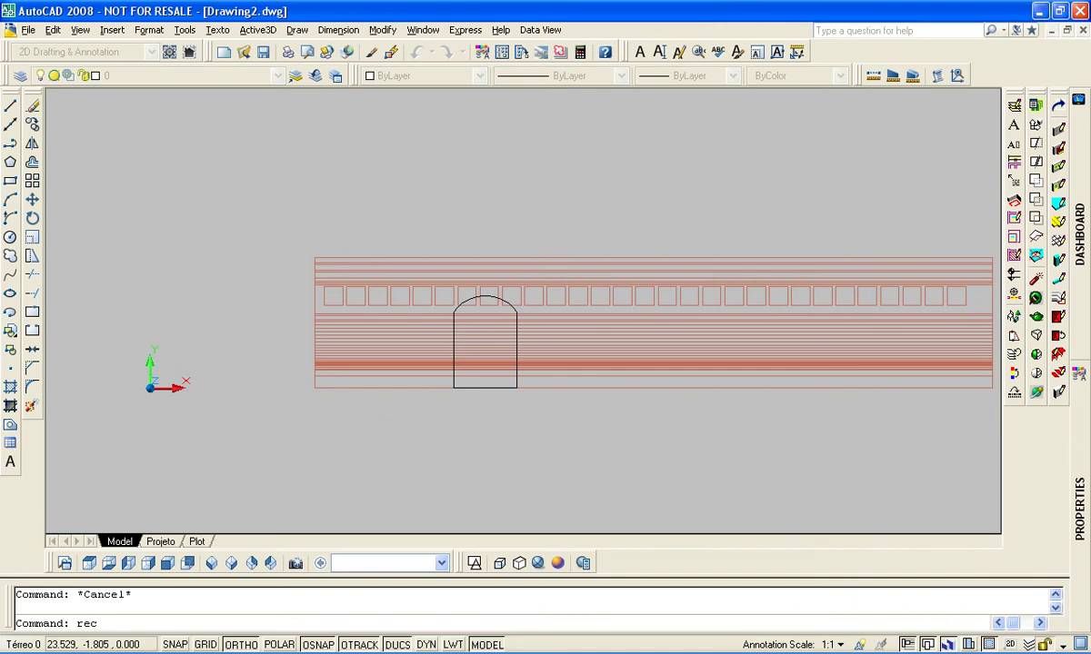
key(Return)
click(640, 388)
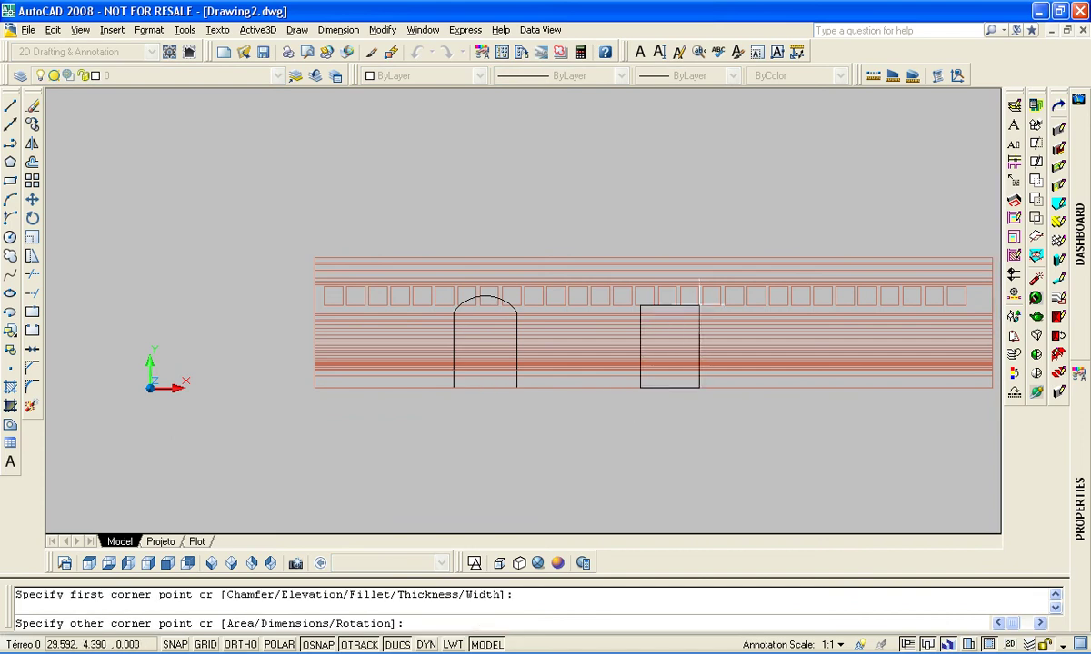
click(699, 304)
Orbit to an oblique 3D view of the wall and both outlines, and apply the Realistic visual style
shift+middle_drag(699, 304, 476, 388)
scroll(575, 421, down, 3)
click(505, 565)
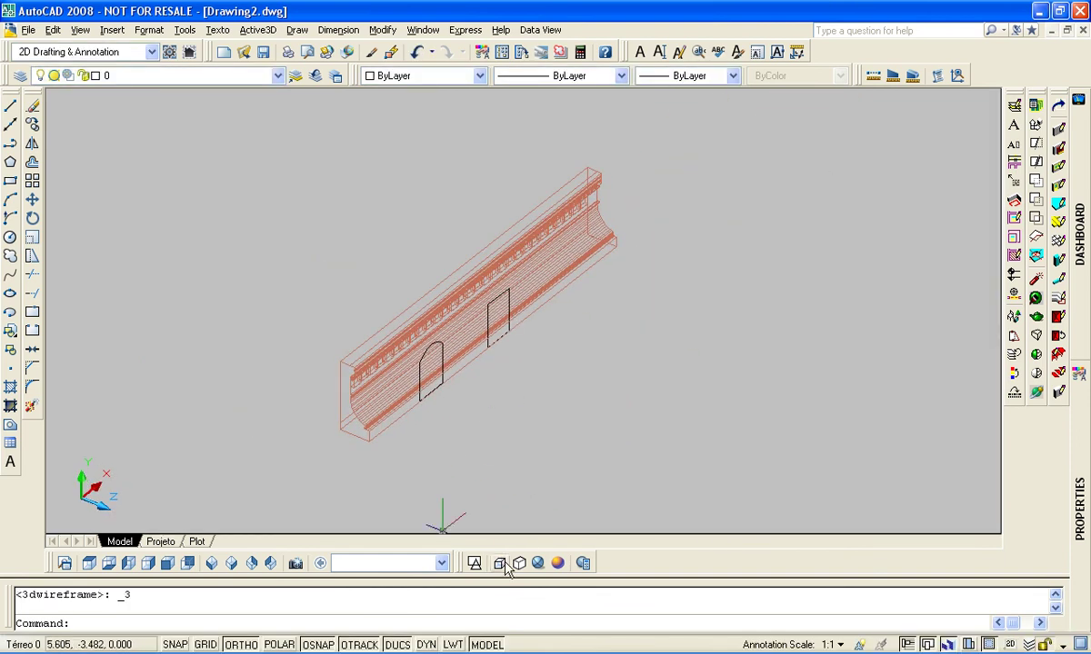
click(537, 565)
click(557, 565)
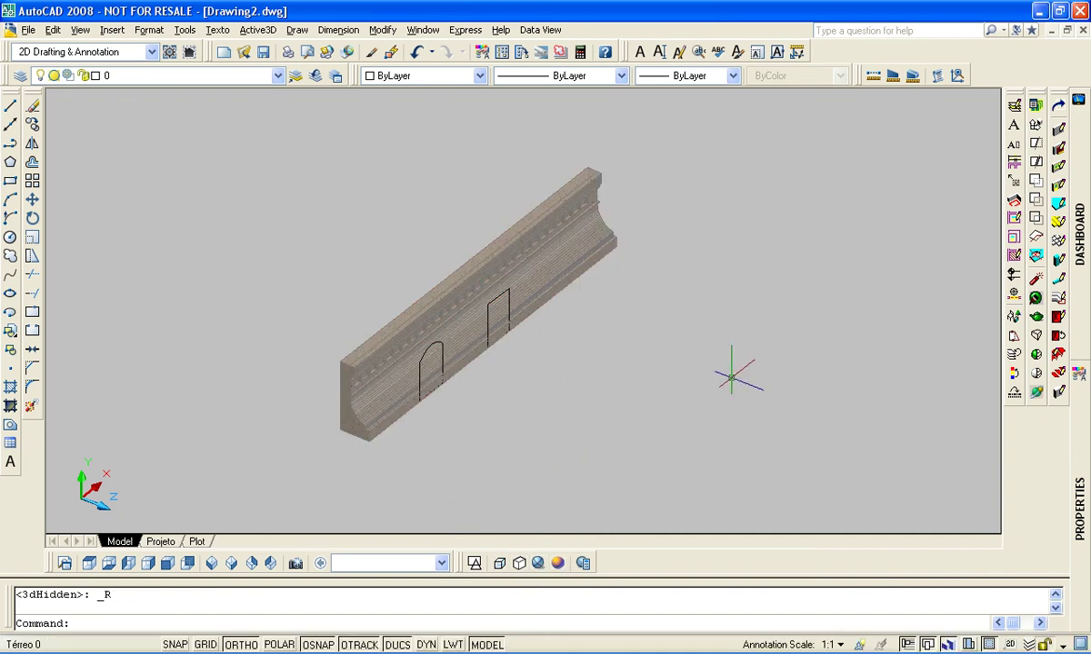
middle_drag(651, 332, 600, 338)
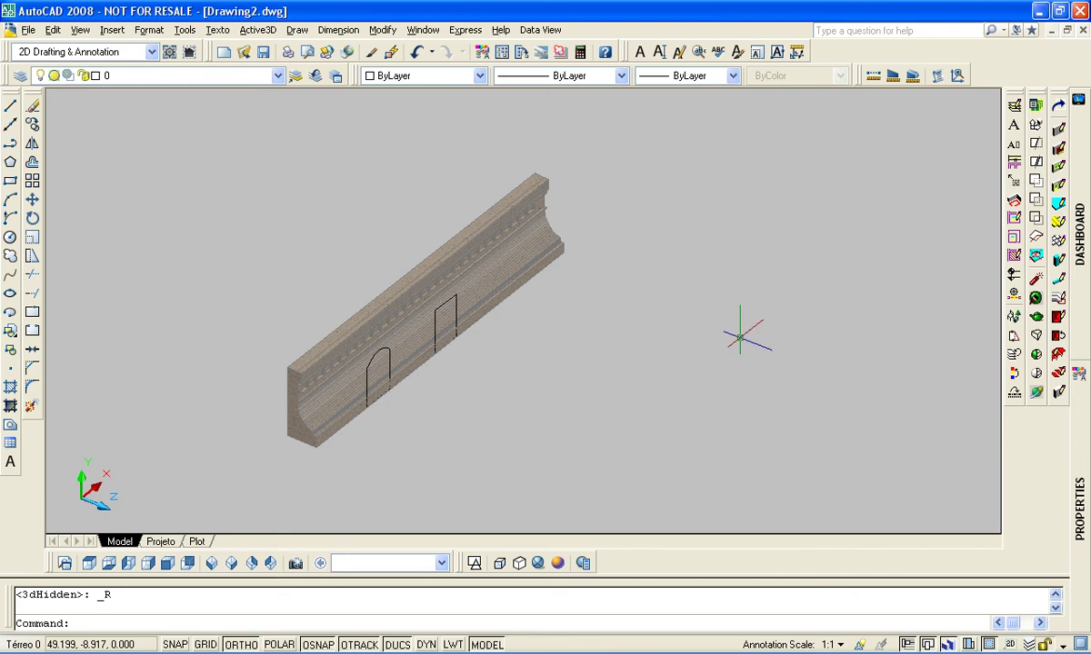
Start an Active3D Volume 3D using the Modelador volume style
click(259, 30)
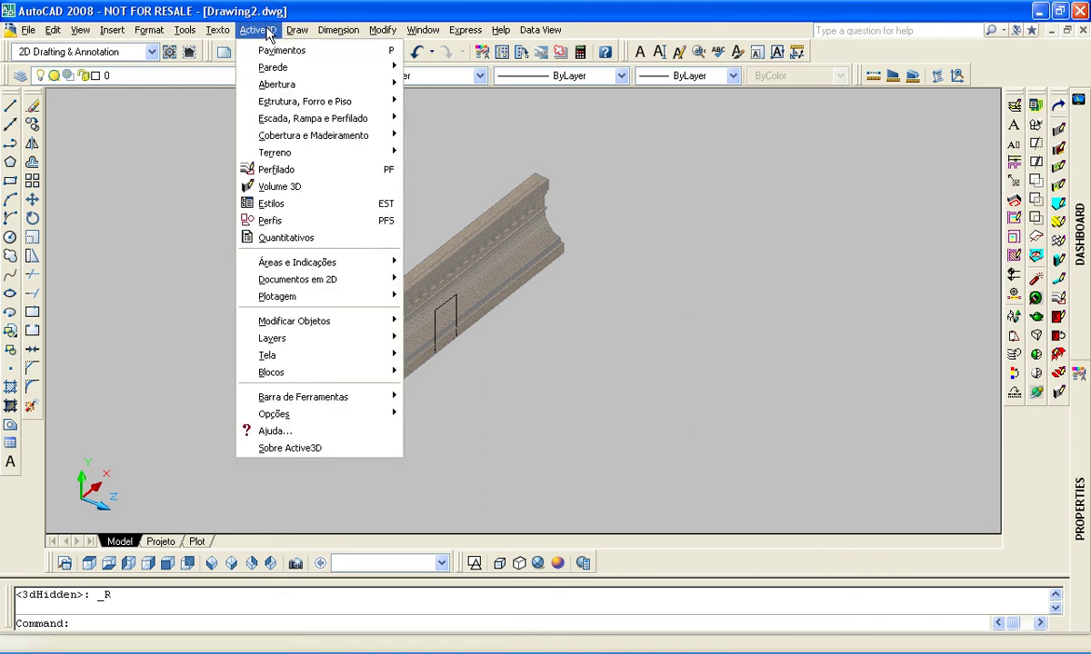
click(738, 65)
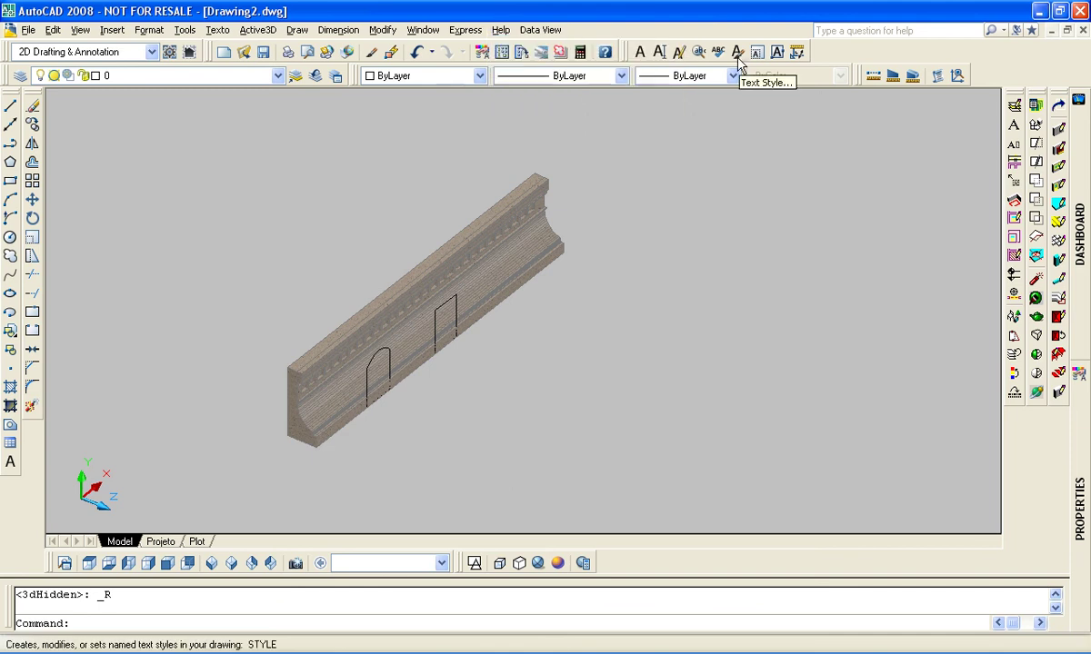
right_click(738, 56)
click(259, 30)
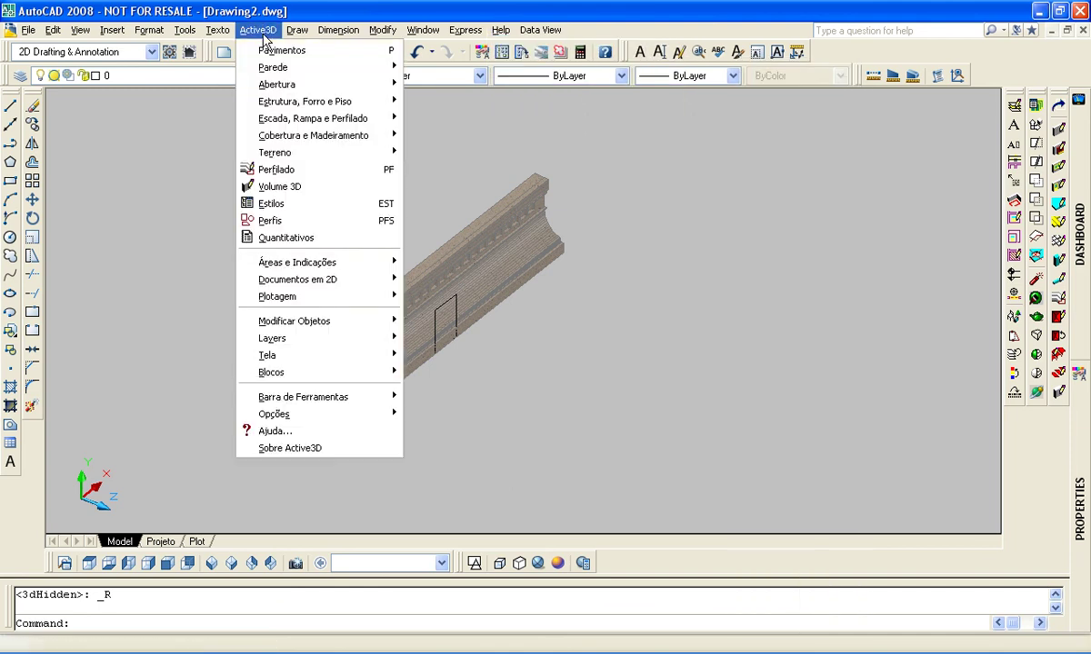
click(279, 187)
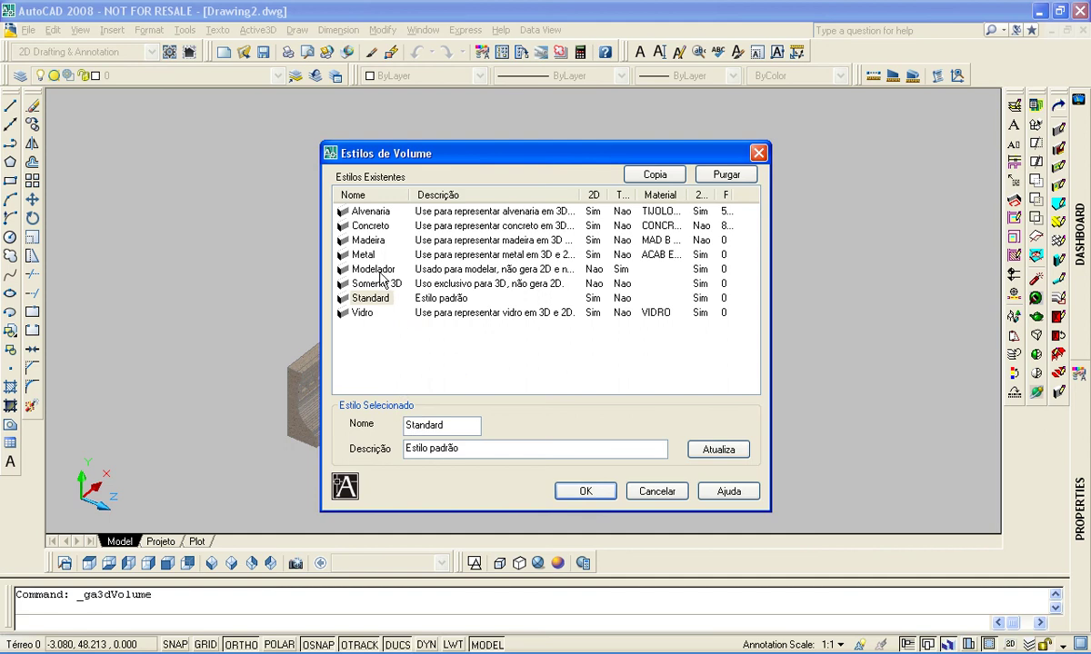
click(375, 269)
click(587, 502)
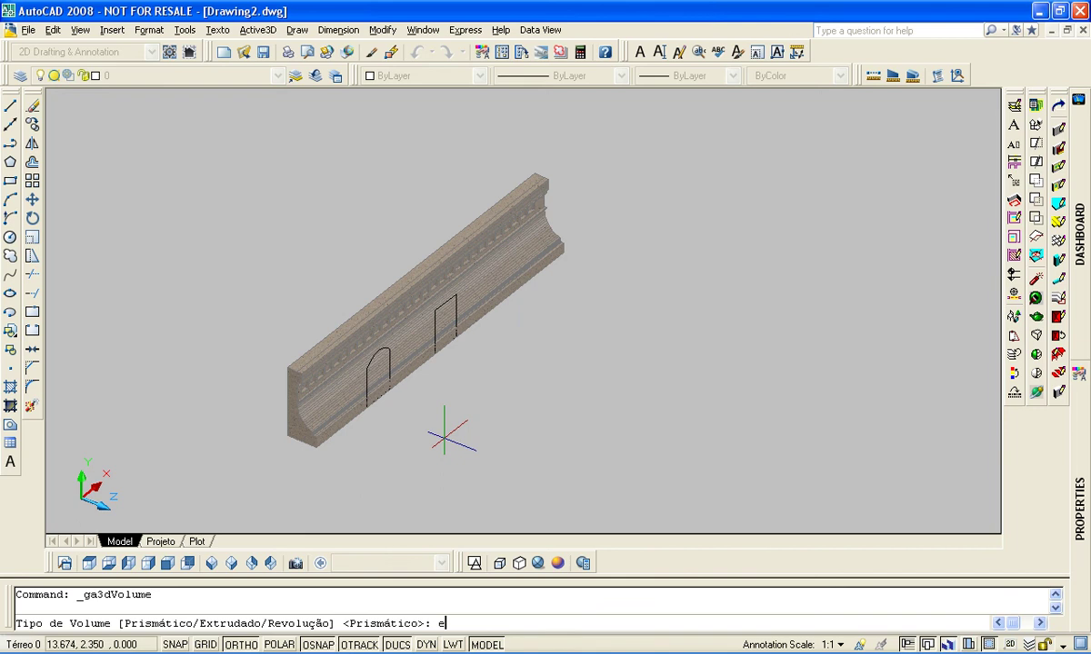
Create an extruded volume from the arched outline, running 10 units through the wall from the outline's base corner
text(e)
key(Return)
scroll(381, 418, up, 3)
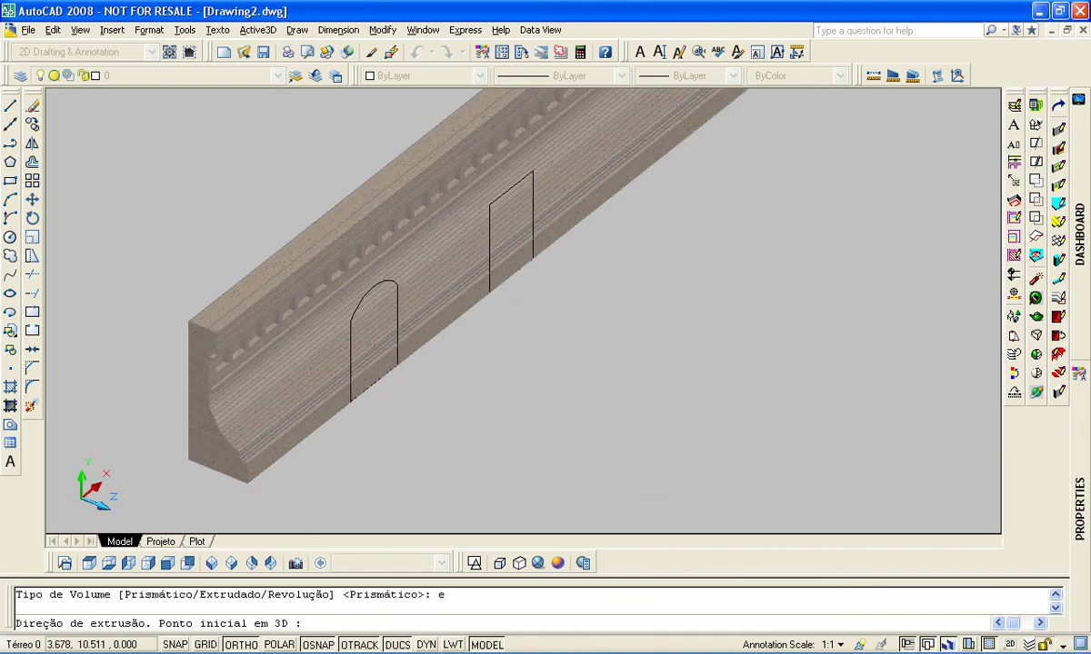
click(350, 401)
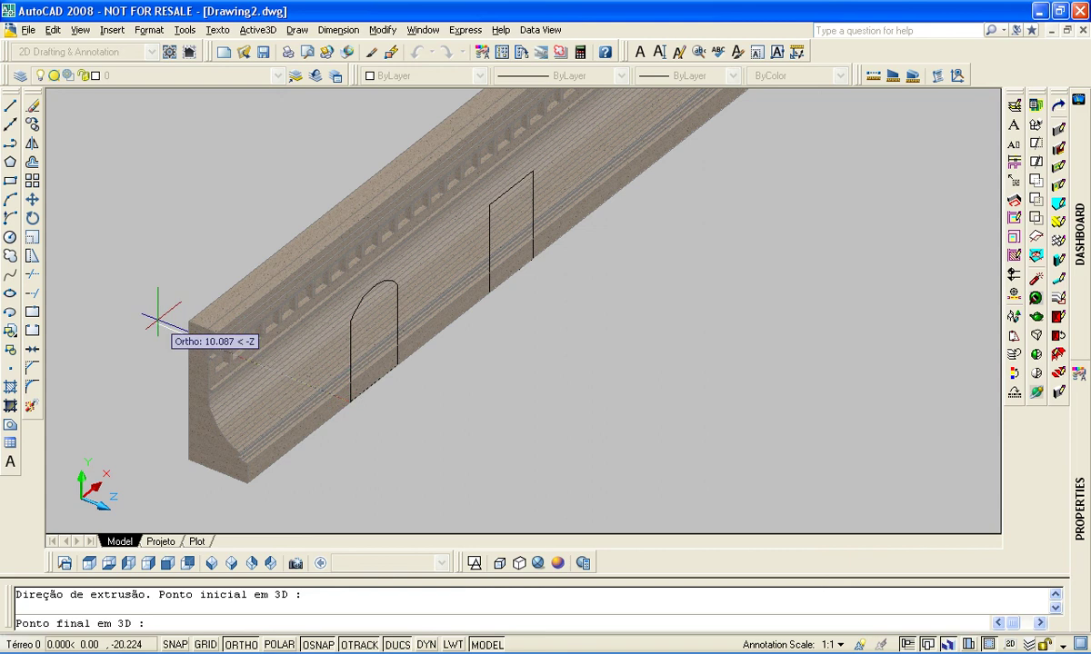
text(10)
key(Return)
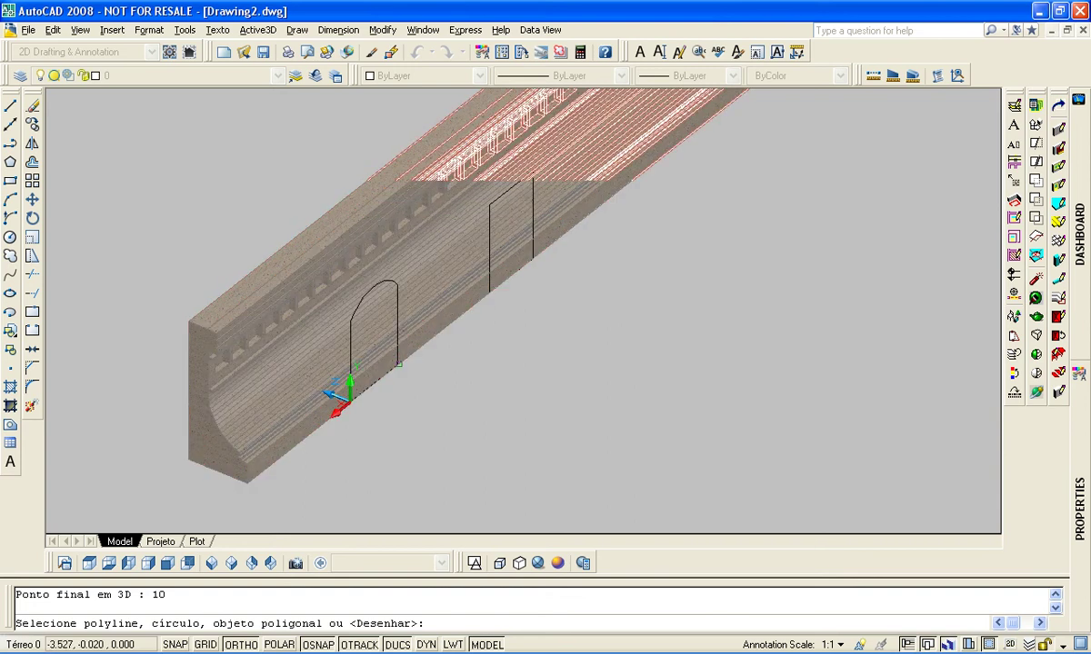
click(398, 357)
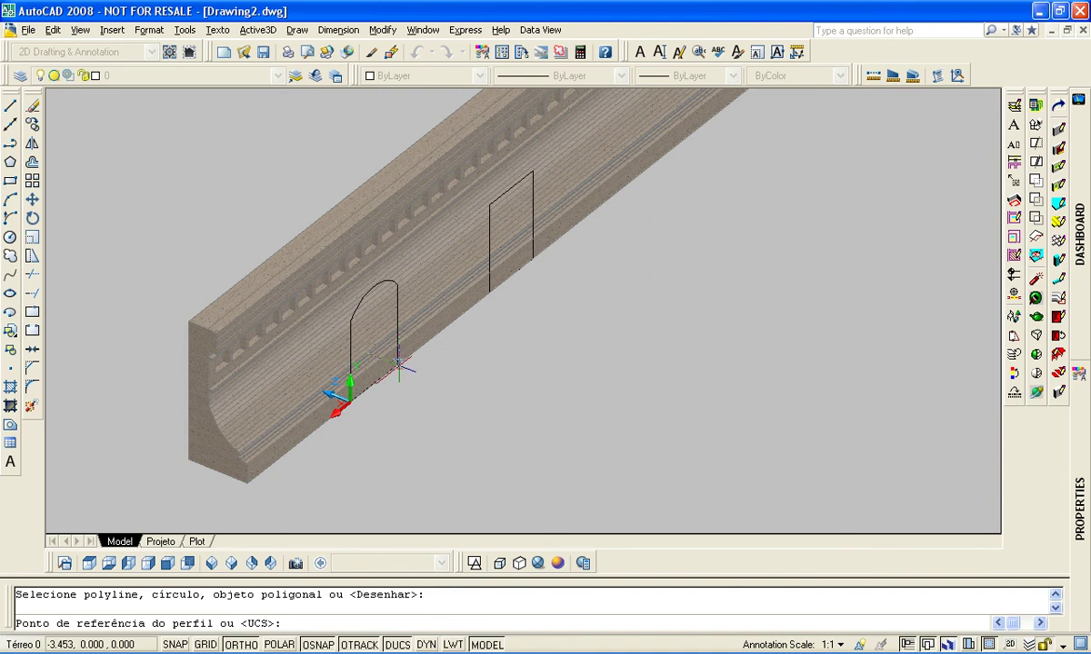
scroll(397, 361, up, 3)
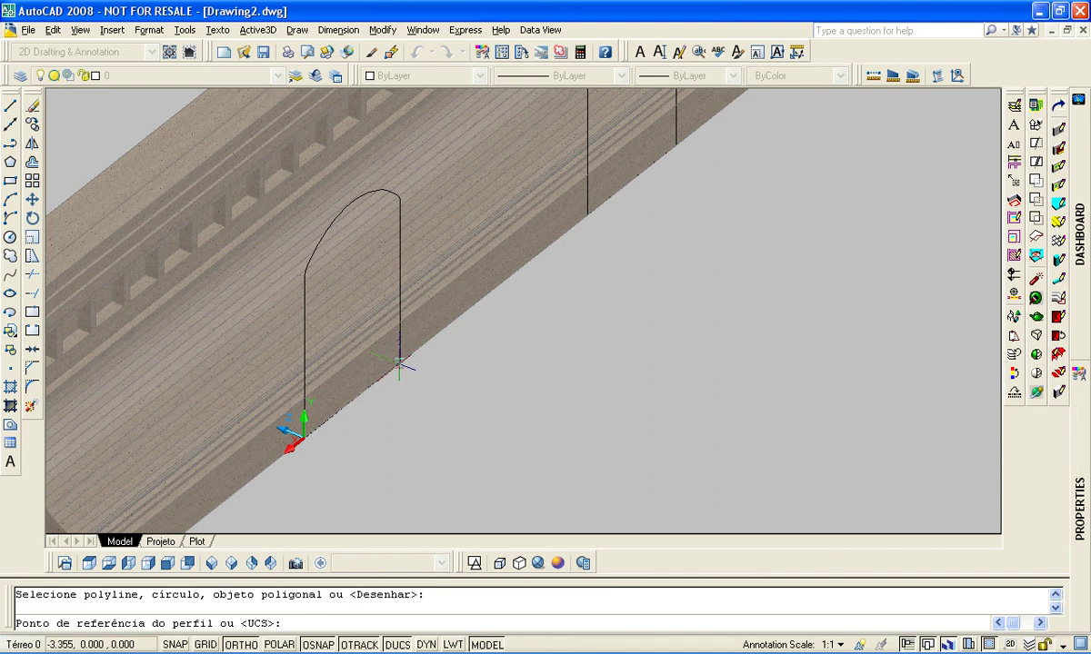
click(399, 364)
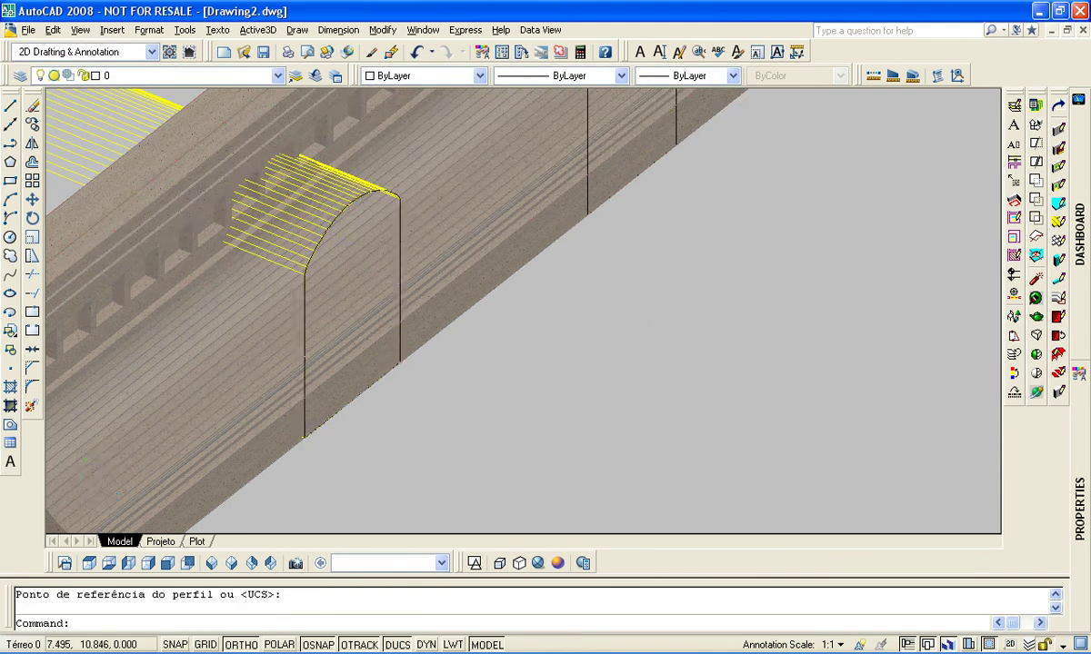
Create another Modelador-style extruded volume from the rectangular door outline, running 10 units through the wall
scroll(432, 365, down, 4)
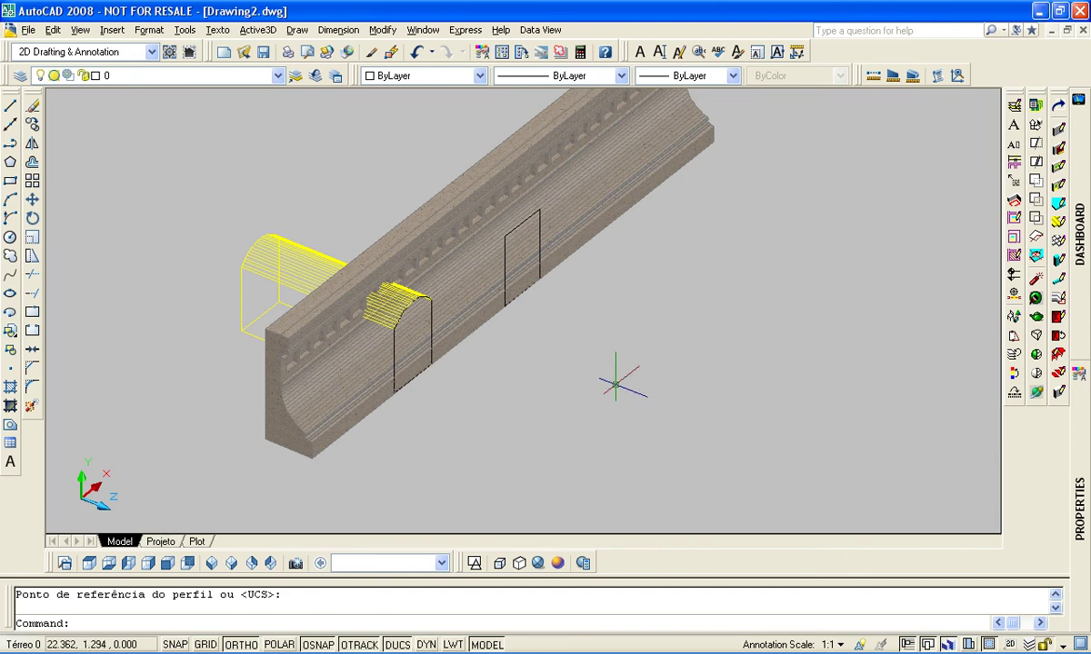
double_click(529, 292)
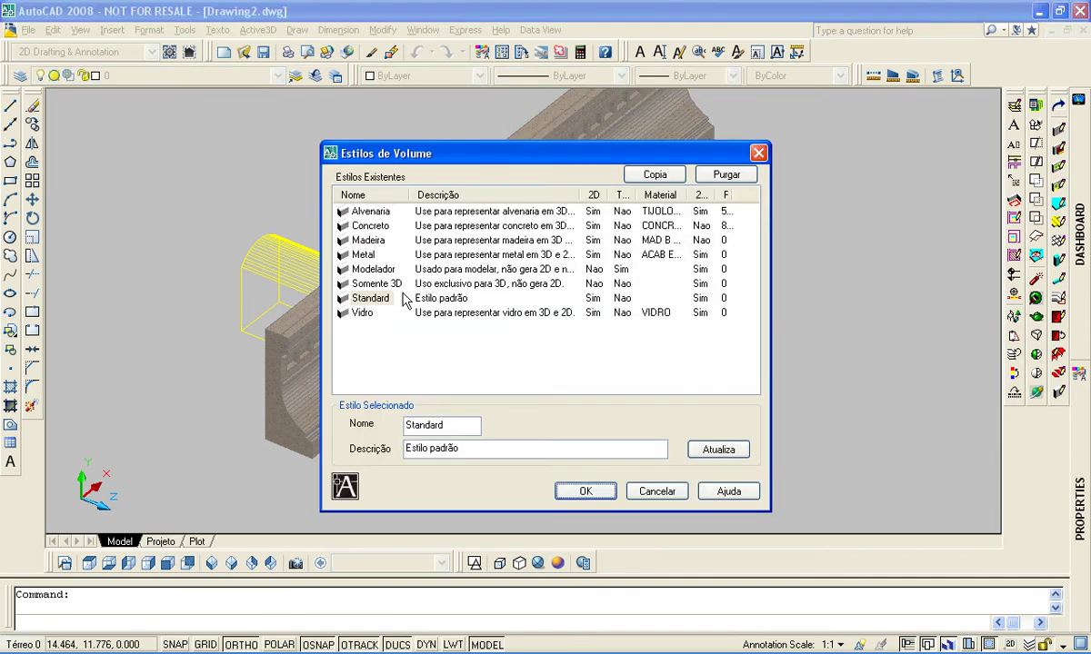
click(370, 269)
click(587, 492)
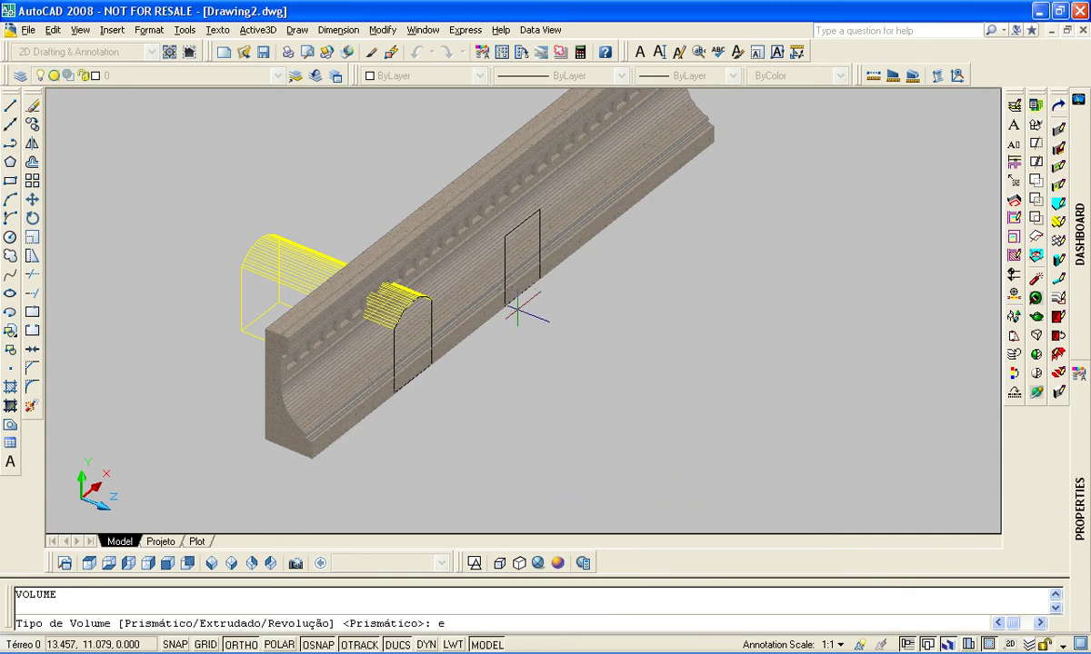
text(e)
key(Return)
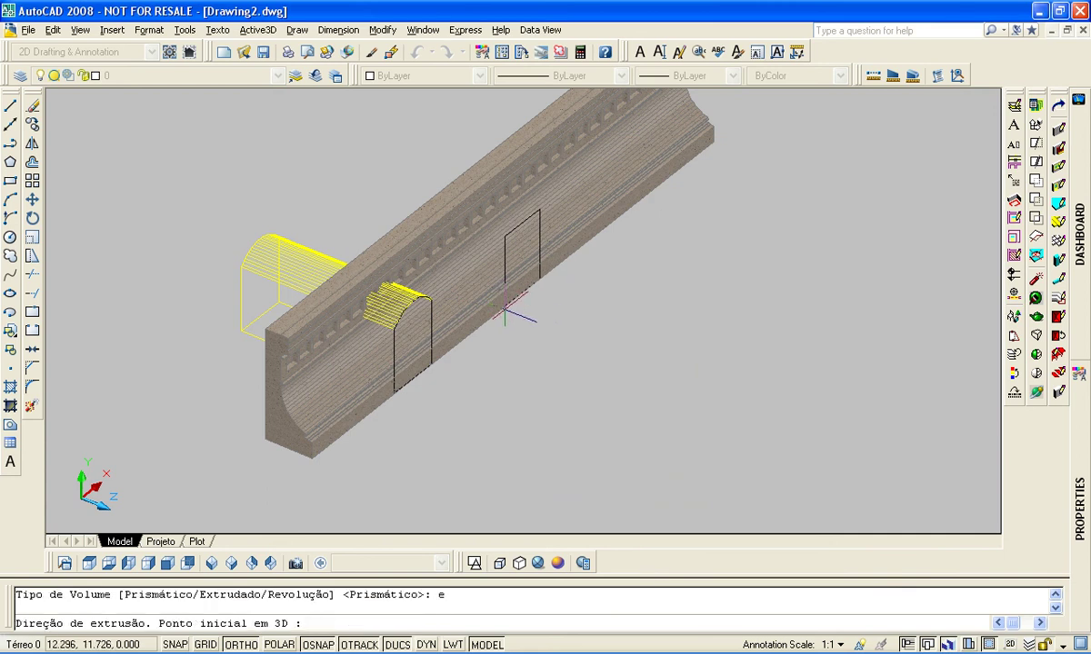
click(504, 307)
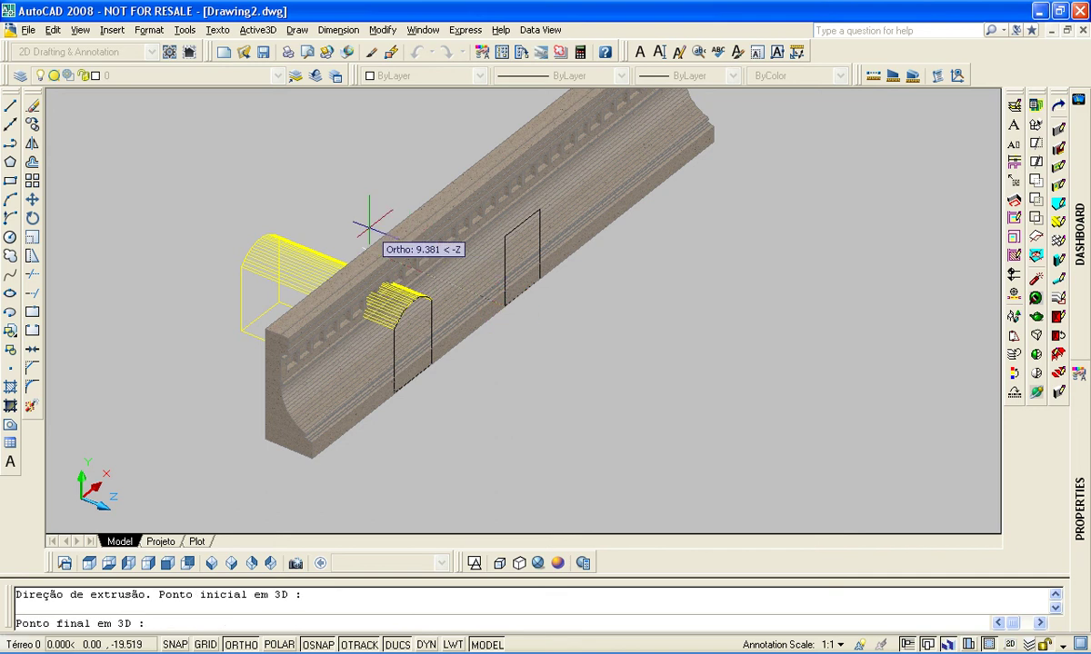
text(10)
key(Return)
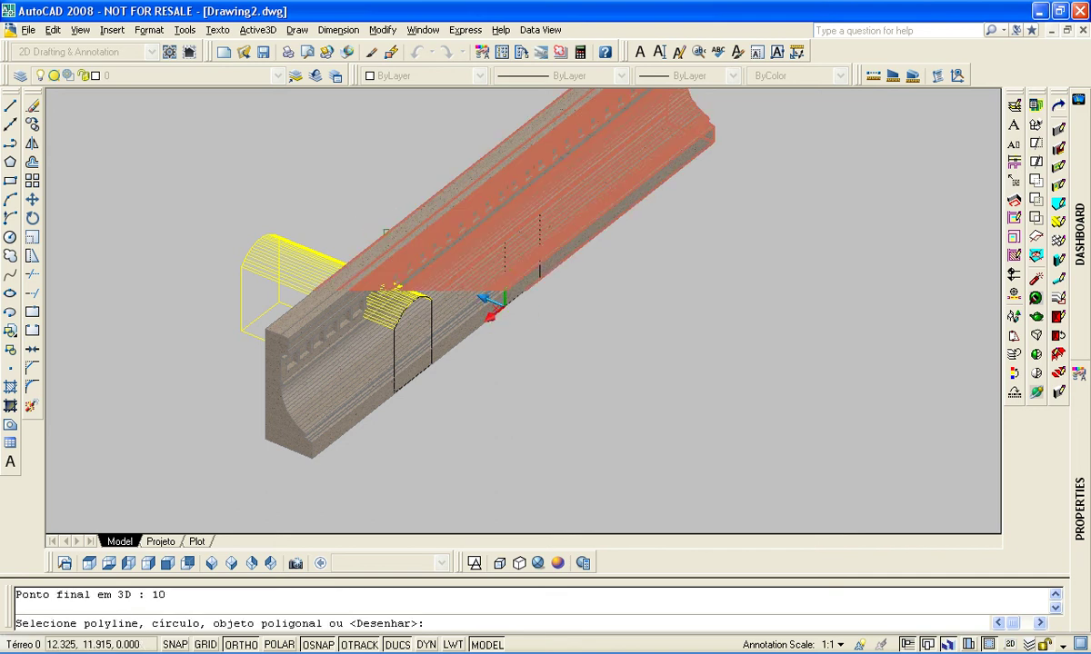
click(539, 265)
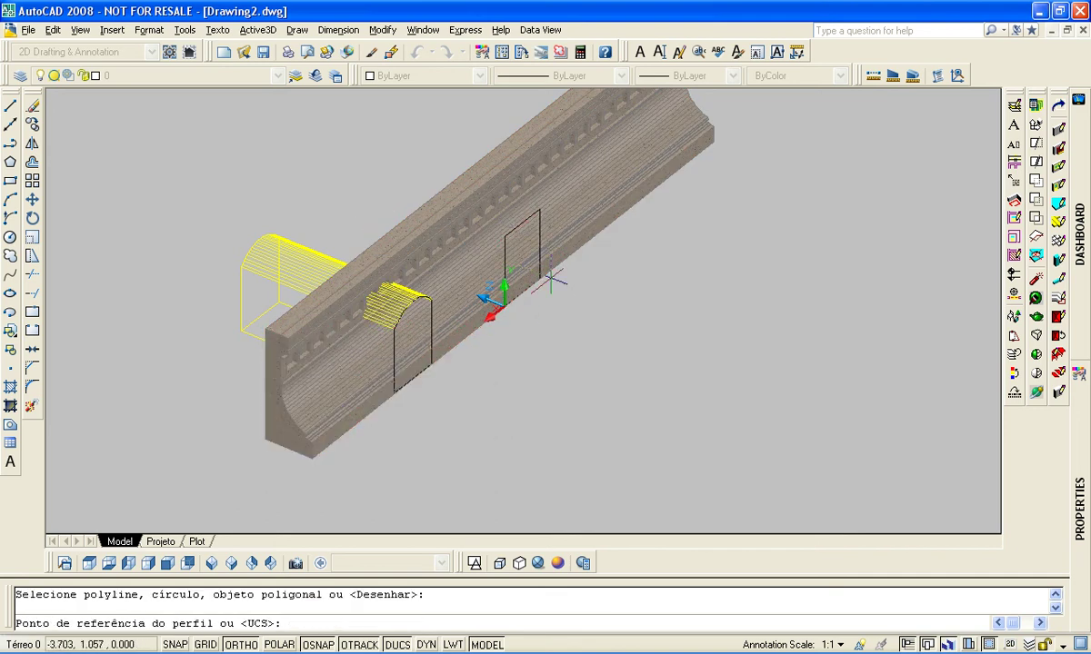
click(540, 280)
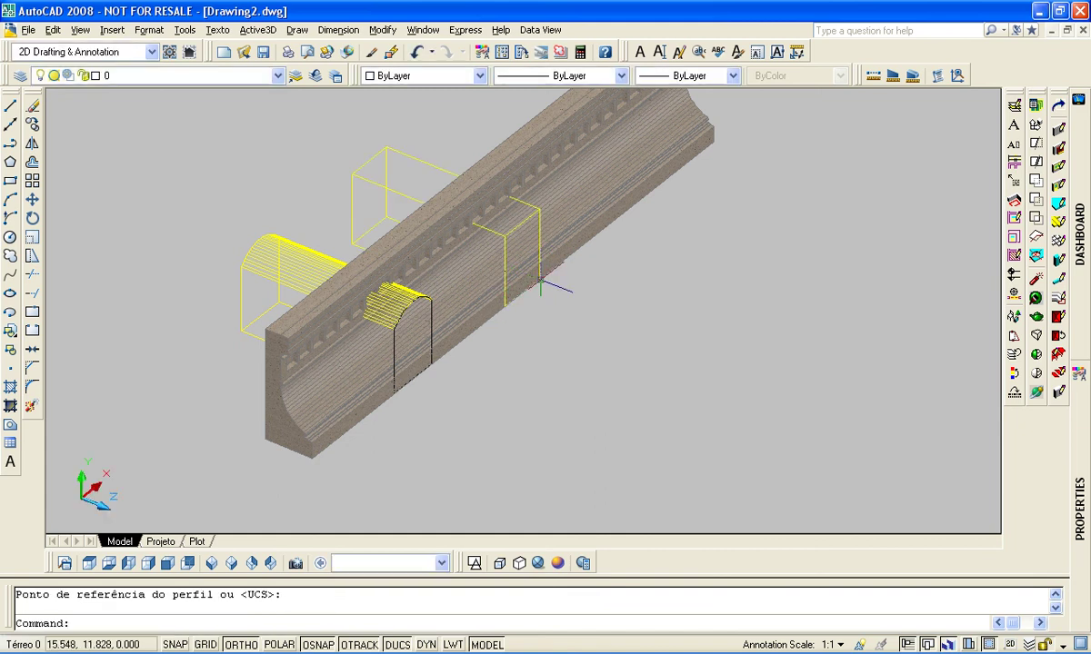
In top view, move both opening volumes perpendicular to the wall so they project from its front and back faces
click(148, 564)
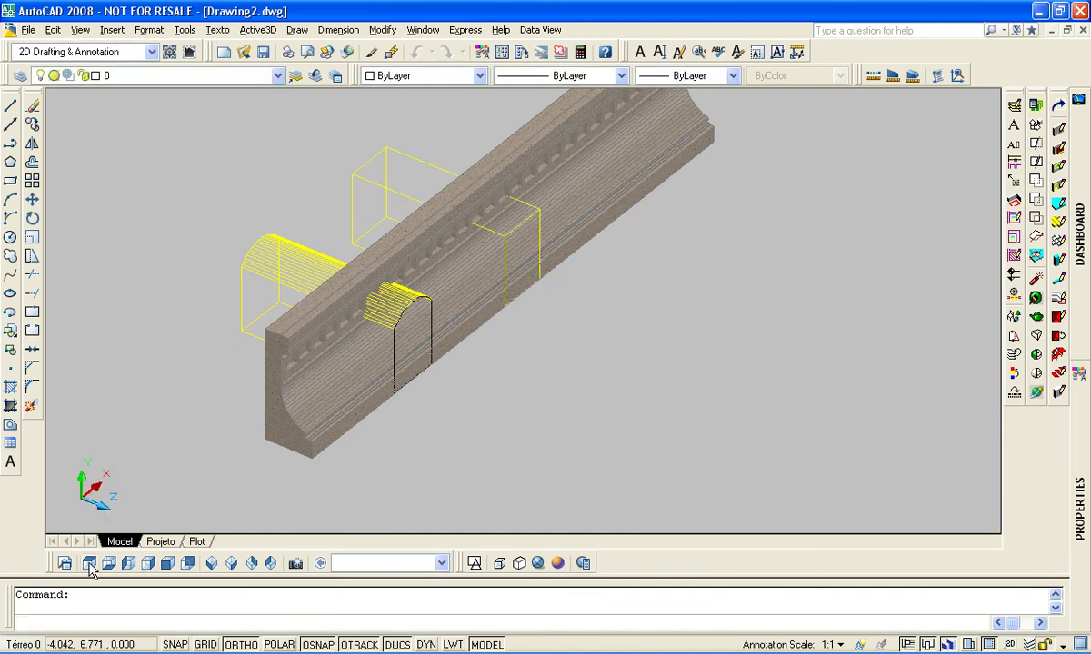
click(775, 249)
click(597, 275)
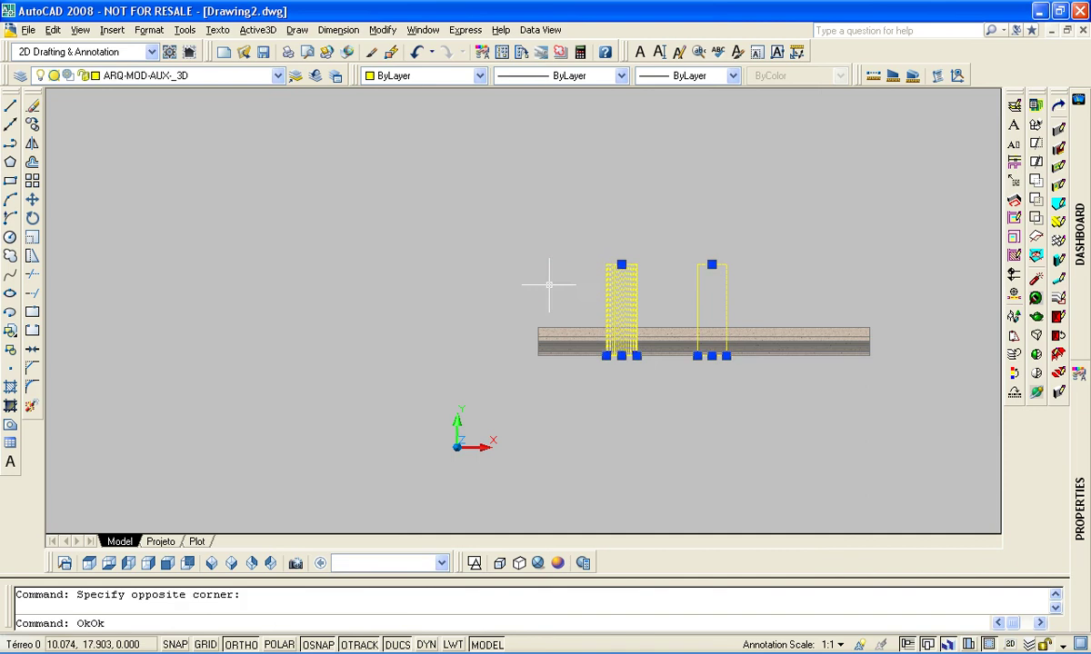
text(m)
key(Return)
click(493, 225)
click(493, 261)
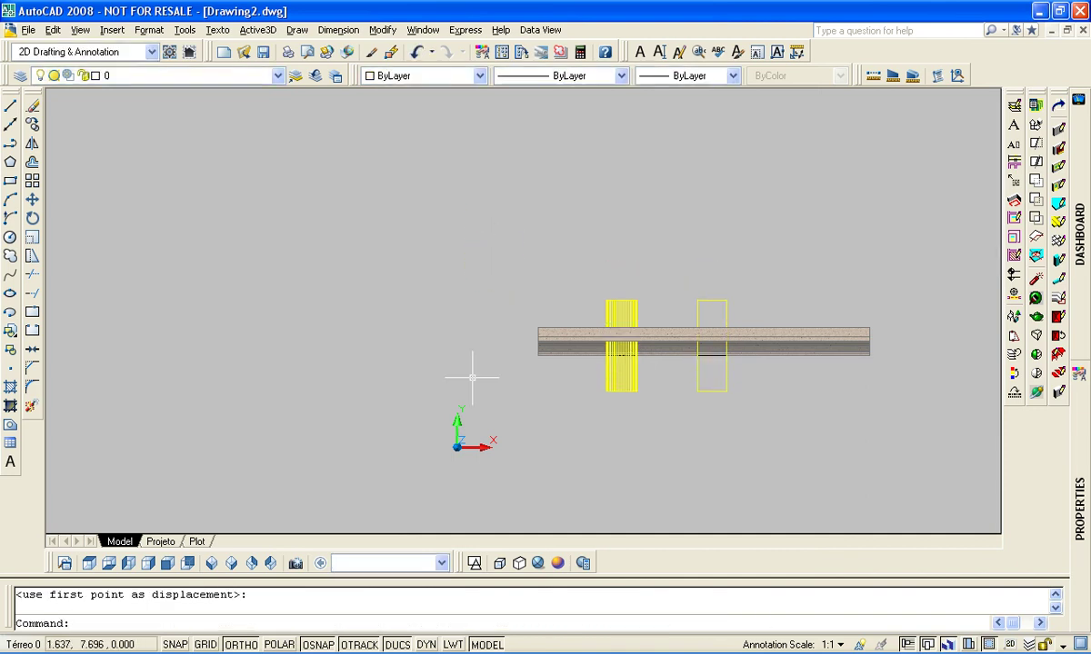
Delete the original arched and rectangular outlines from the wall, keeping the two extruded volumes
shift+middle_drag(616, 394, 642, 324)
click(596, 382)
click(663, 271)
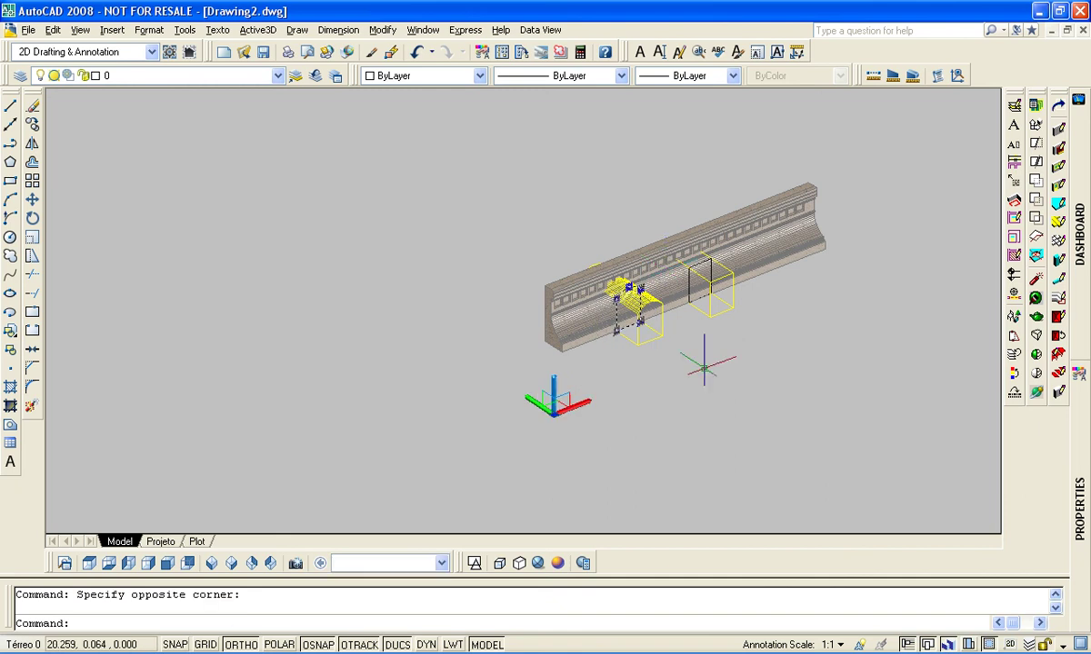
key(Delete)
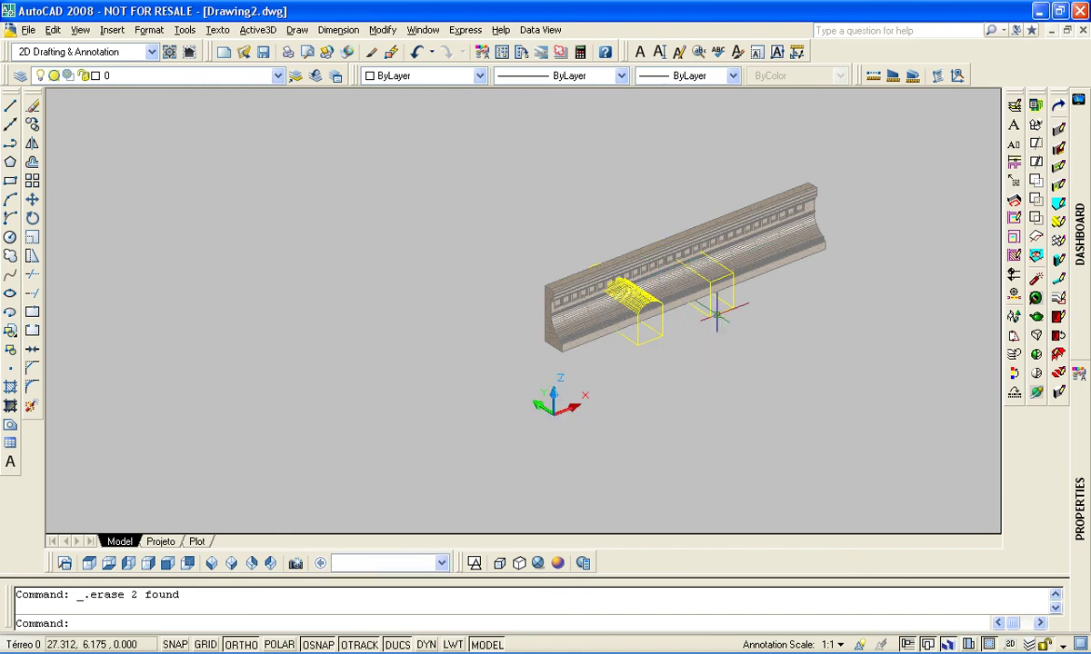
middle_drag(634, 368, 398, 355)
scroll(428, 354, up, 2)
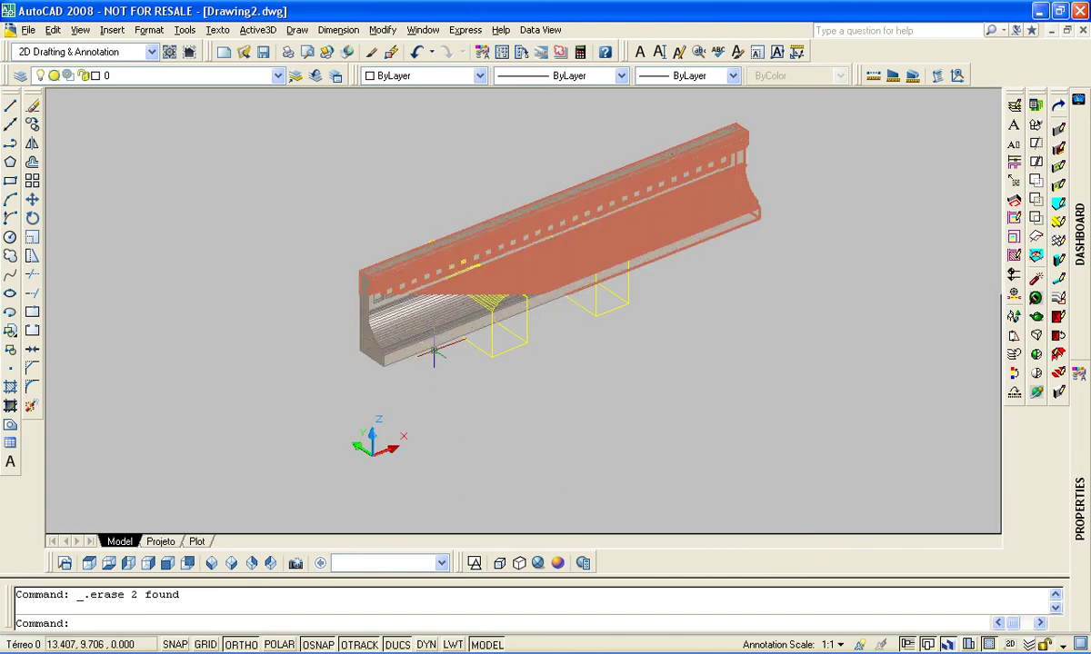
scroll(432, 356, up, 2)
mouse_move(353, 269)
middle_down()
mouse_move(326, 323)
mouse_move(291, 345)
middle_up()
click(257, 30)
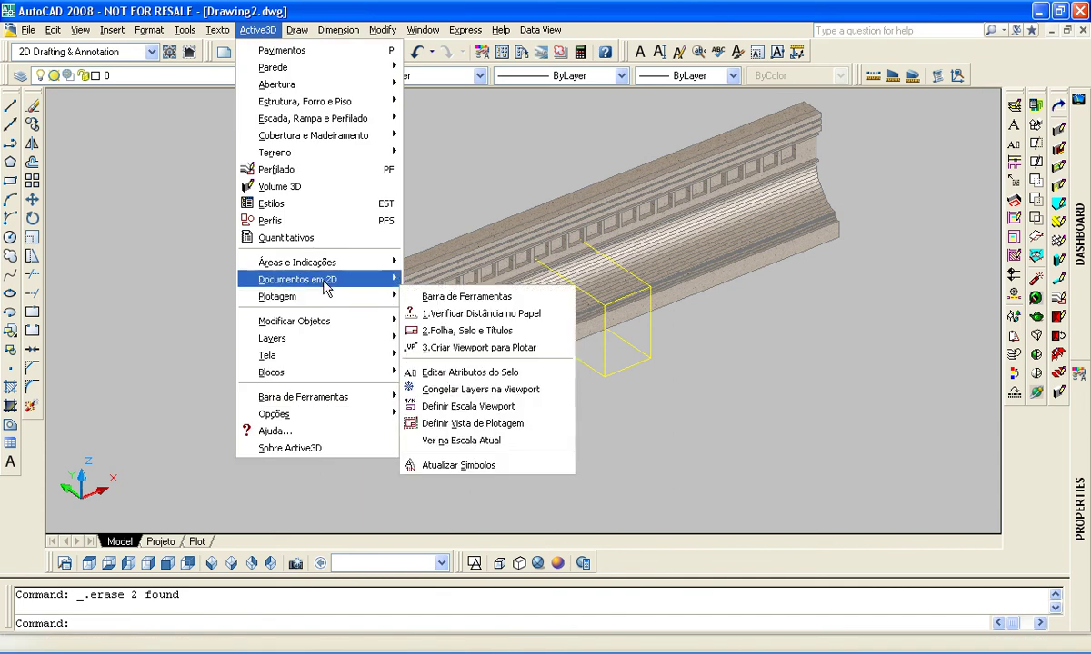
mouse_move(318, 279)
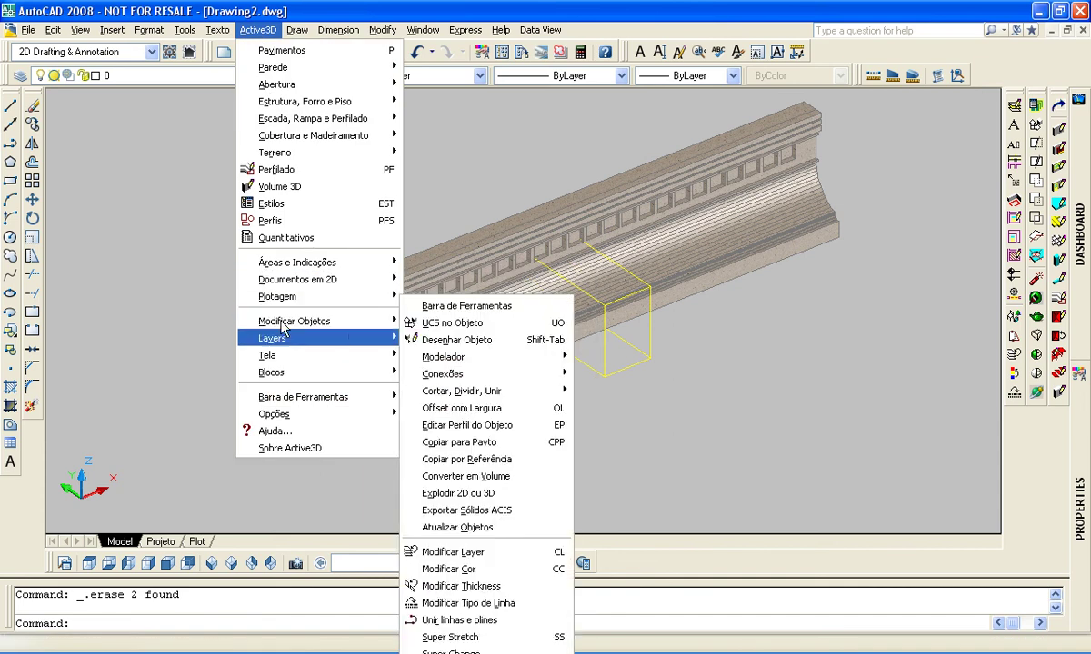
click(302, 443)
Associate the arched and rectangular volumes with the wall as Modelador objects, using the Subtrair operation to cut both openings
click(309, 377)
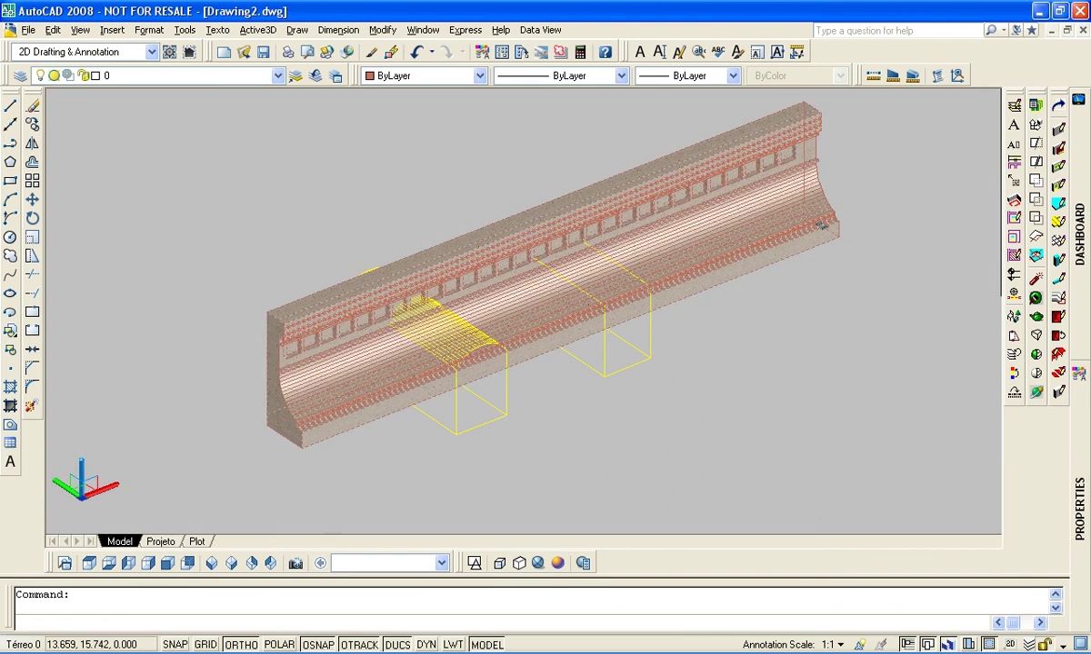
click(258, 30)
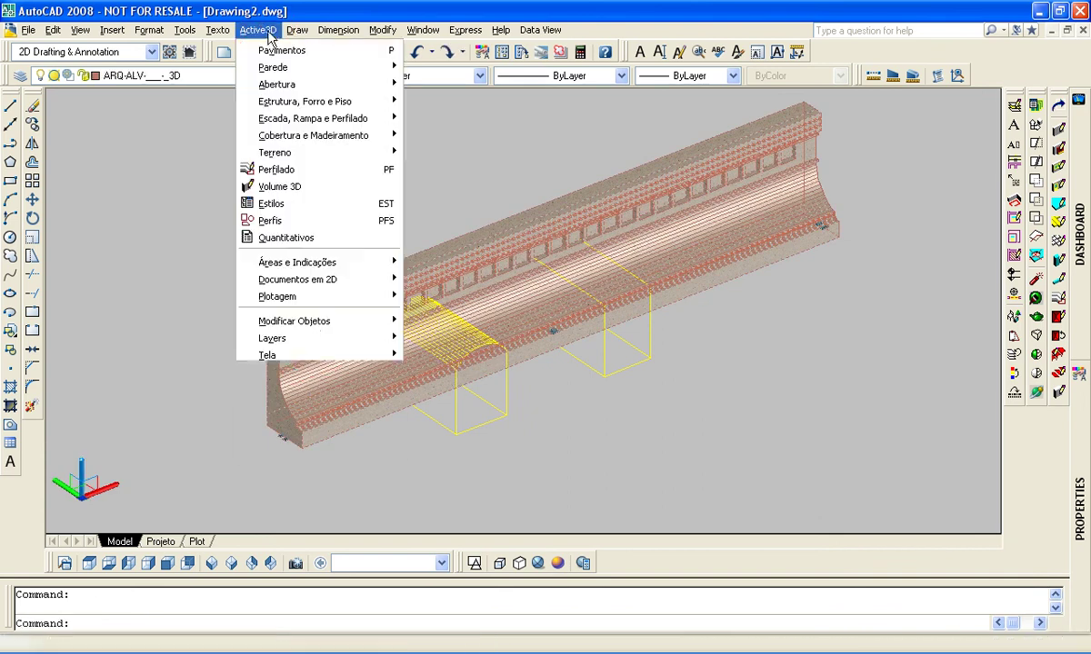
click(316, 329)
mouse_move(477, 364)
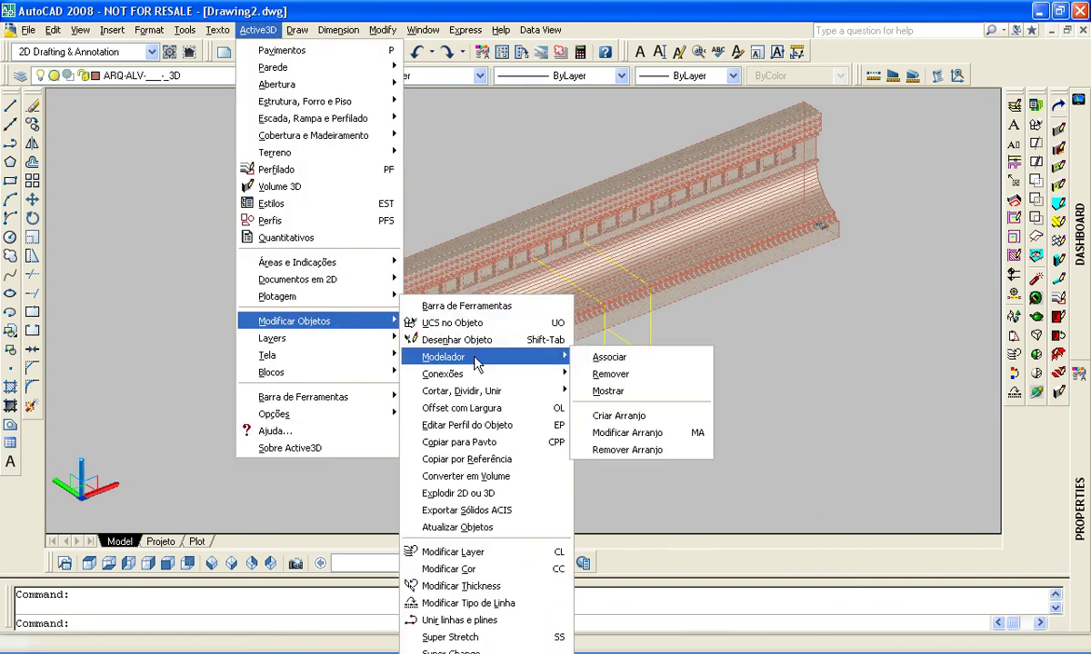
click(609, 358)
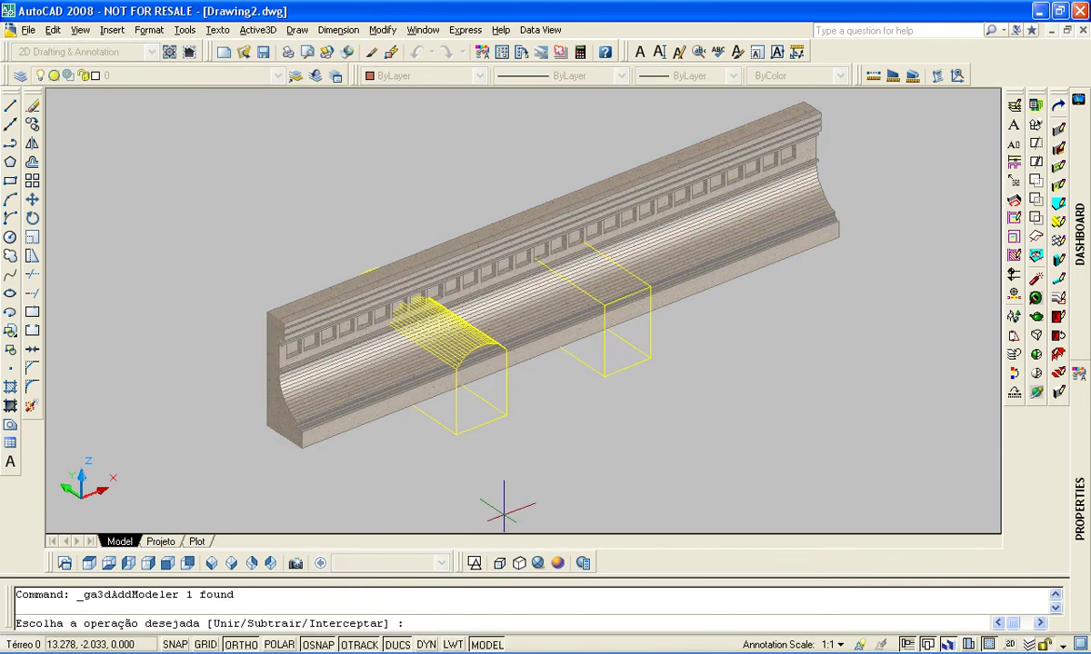
text(s)
key(Return)
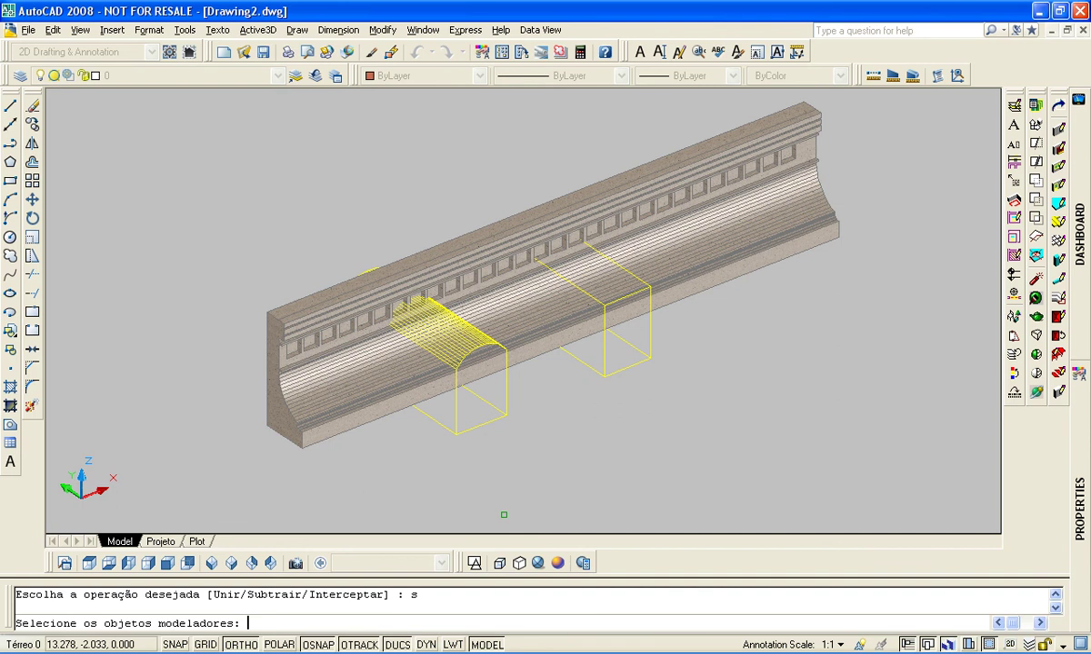
click(457, 435)
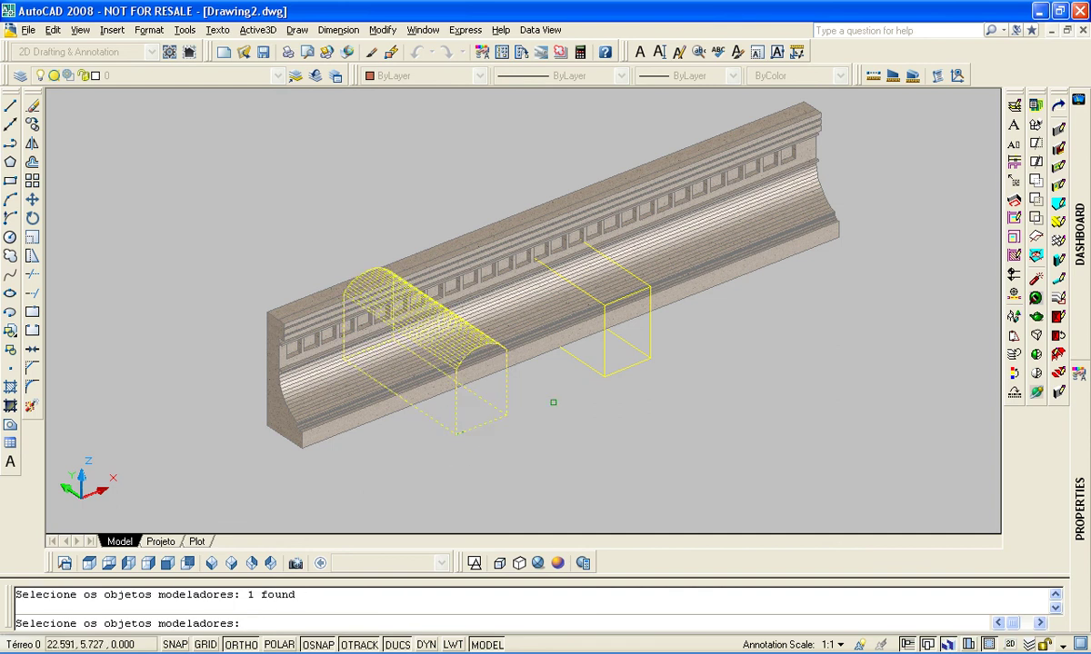
click(606, 377)
key(Return)
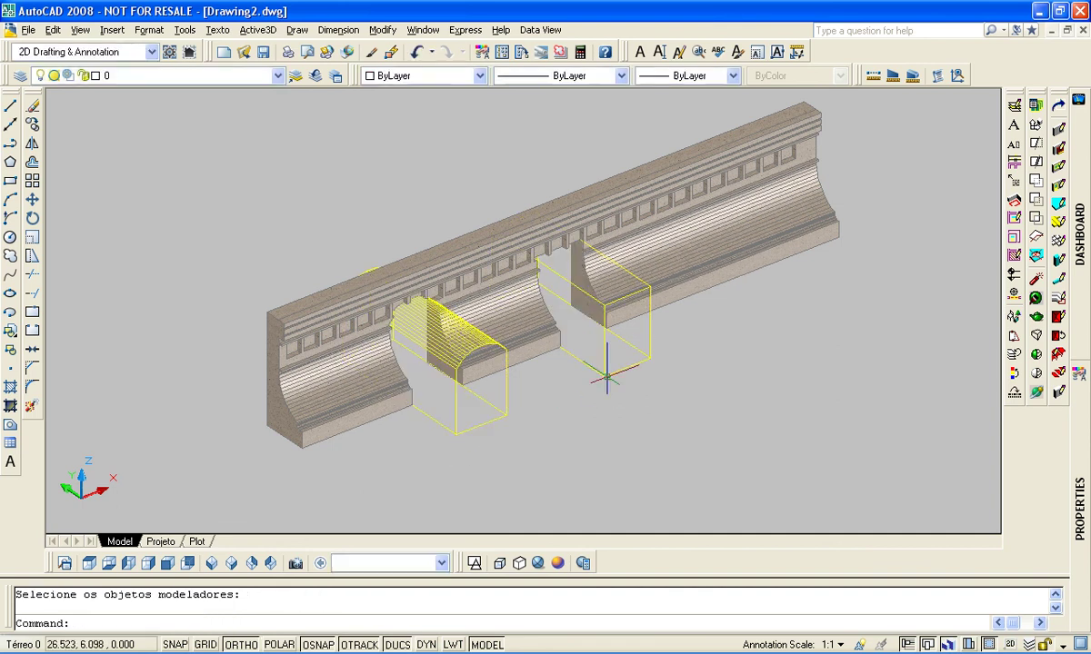
Copy the arched volume along the wall to a spot beyond the rectangular opening, near the wall's far end
shift+middle_drag(483, 448, 442, 448)
click(445, 418)
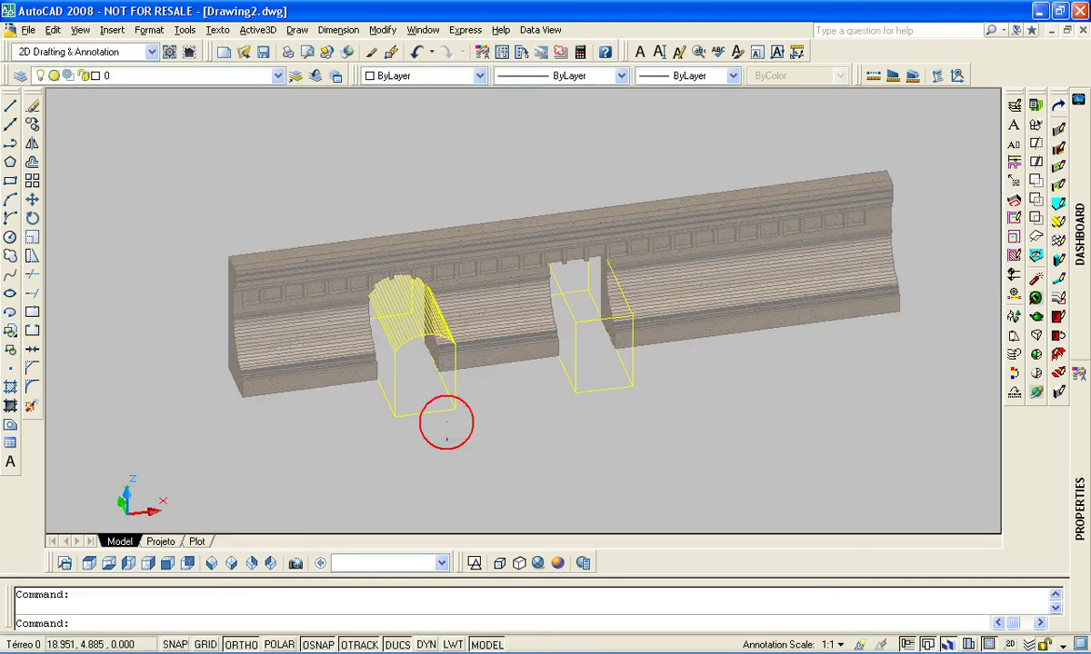
click(424, 407)
text(Ok)
key(Return)
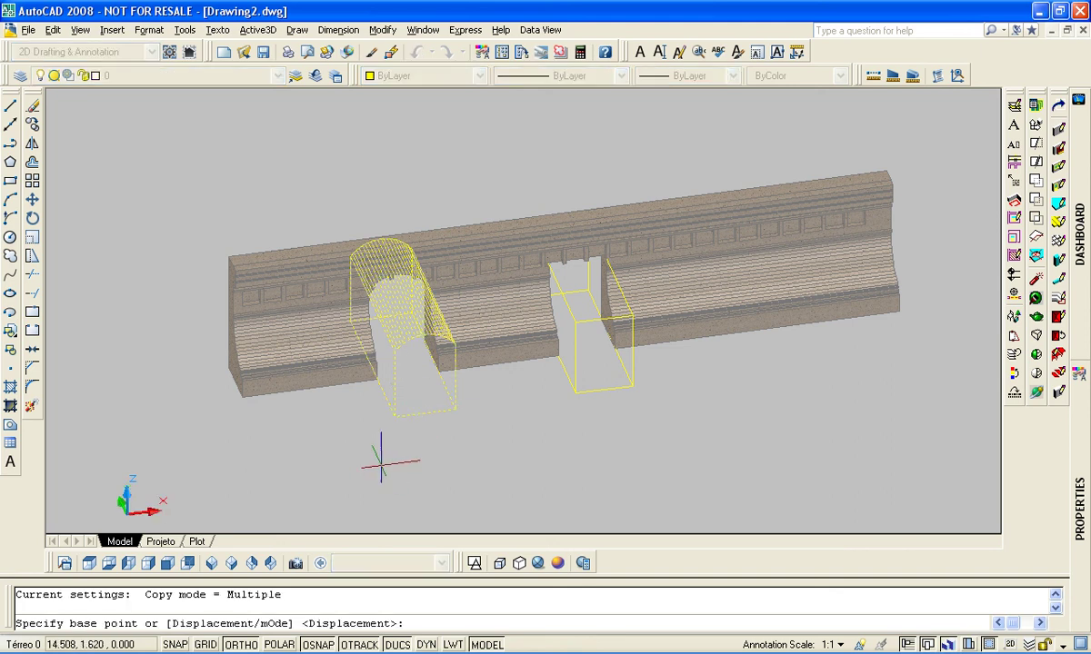
click(382, 458)
click(758, 453)
key(Return)
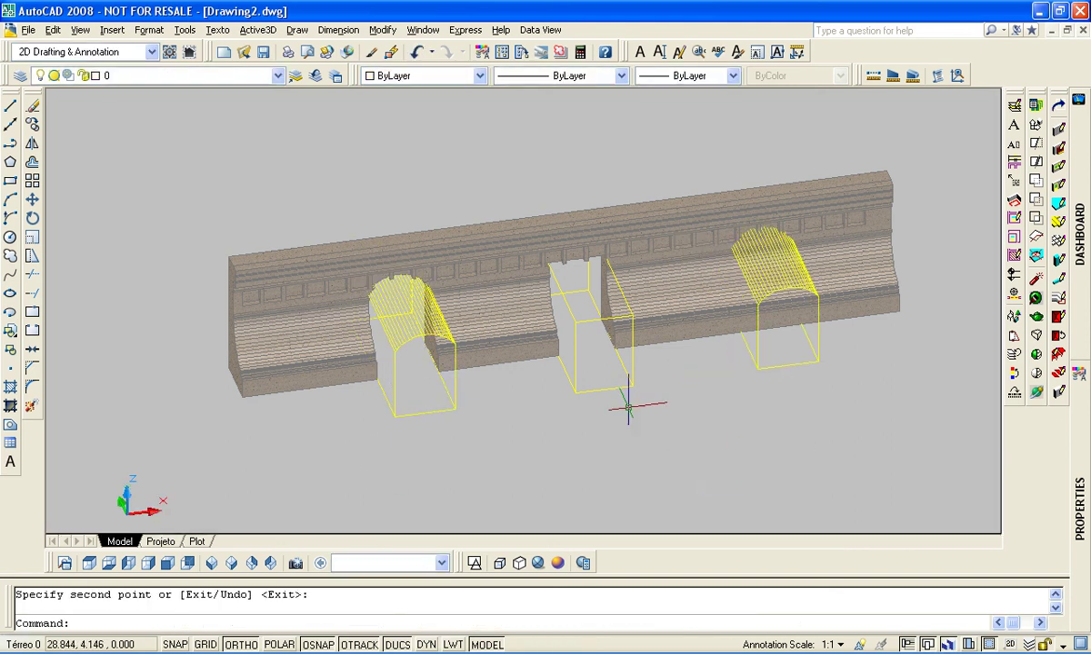
Permanently dismiss the subobject selection tip and move the rectangular volume along the wall toward the first arched opening
click(627, 408)
click(583, 365)
text(Okm)
key(Return)
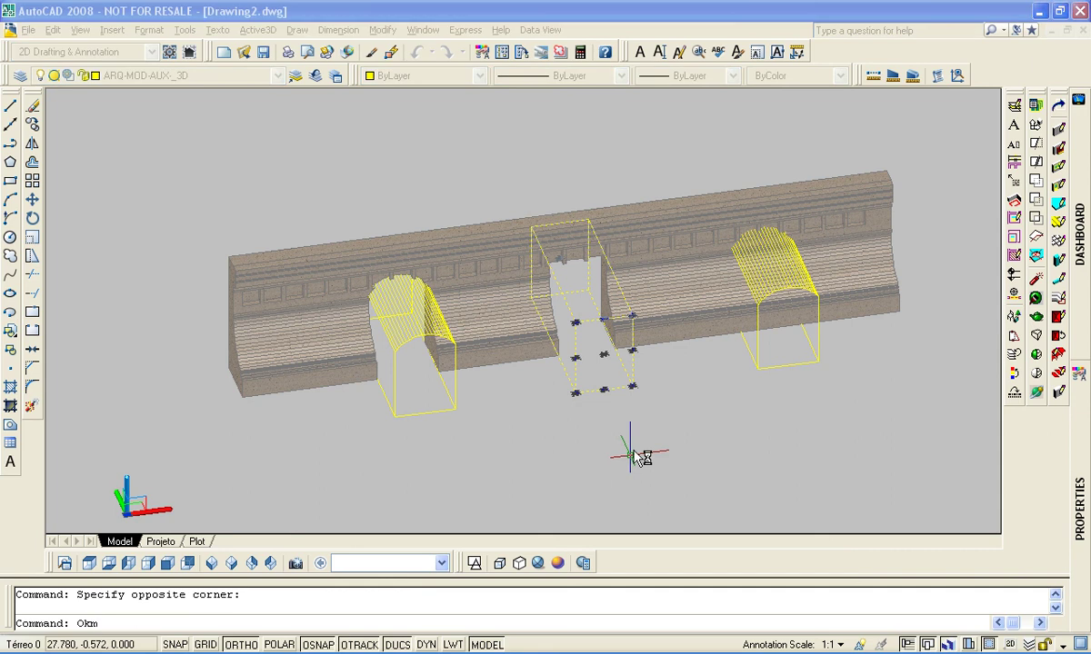
click(283, 458)
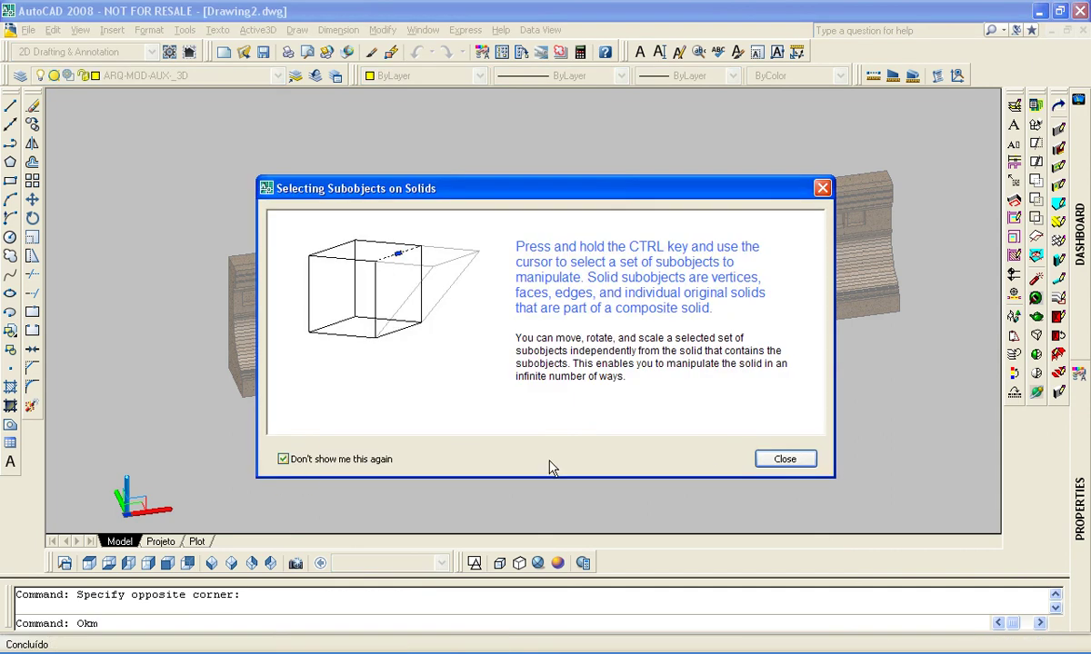
click(784, 460)
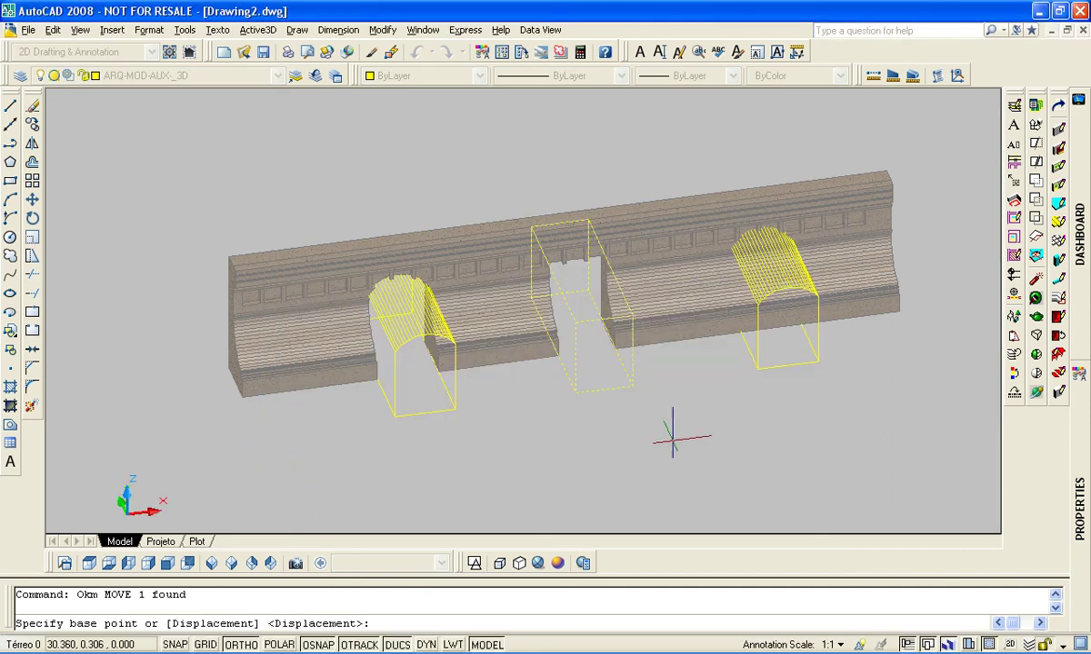
click(679, 435)
click(559, 393)
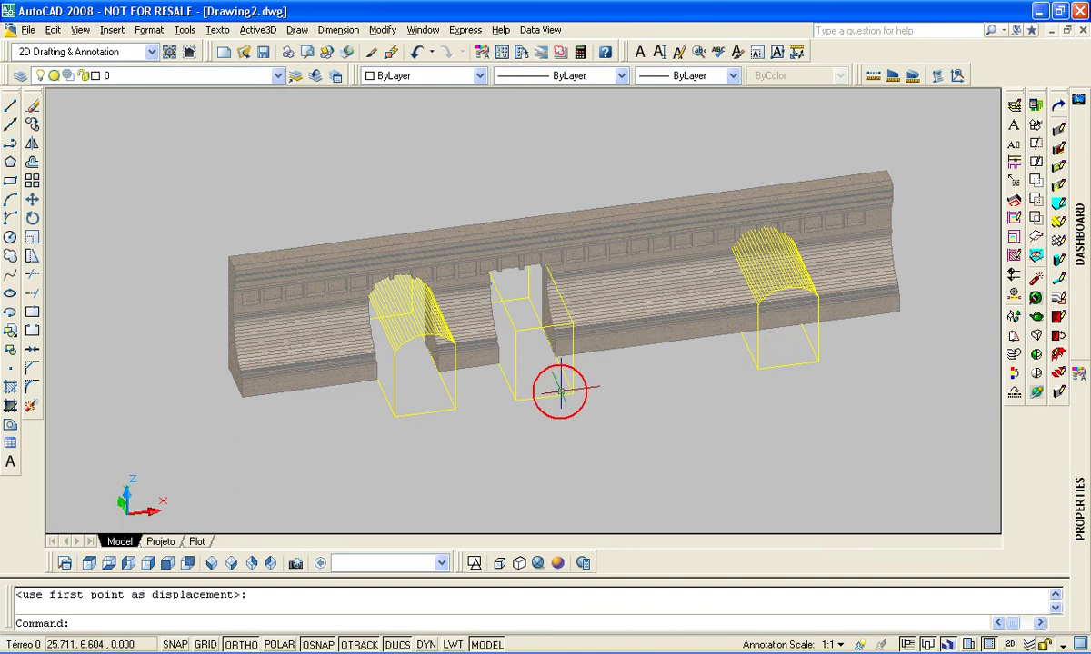
Move the rectangular volume back along the wall, past its previous spot, toward the copied arched volume
drag(558, 388, 536, 429)
key(Return)
click(518, 460)
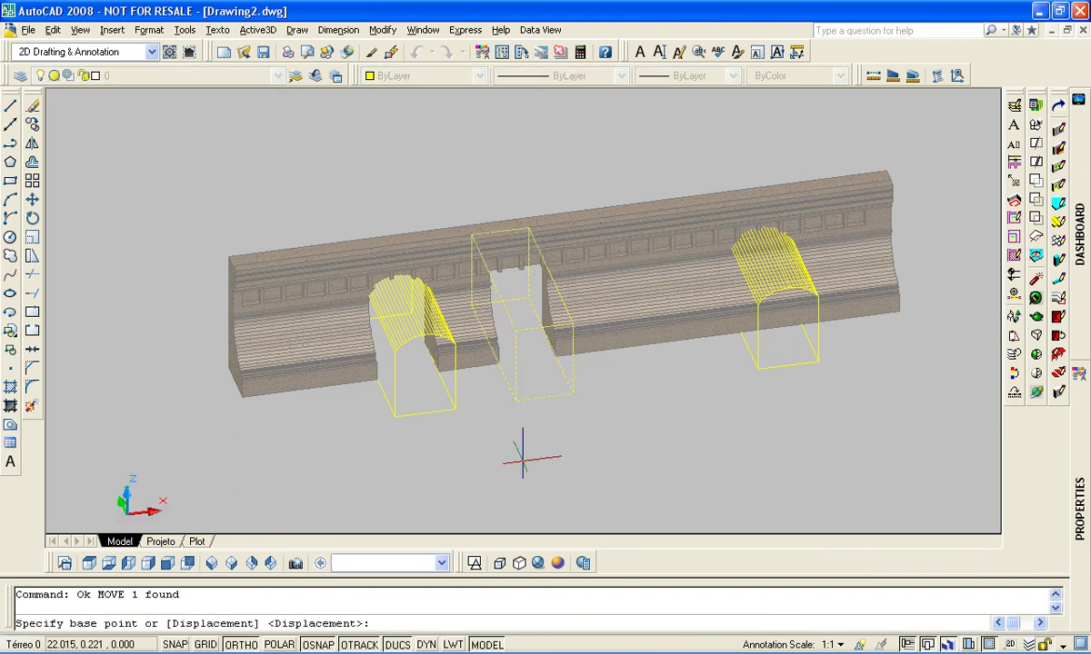
click(647, 460)
Stretch the side of the rectangular volume nearest the copied arch inward to its centre, leaving about half its width
click(657, 391)
click(645, 379)
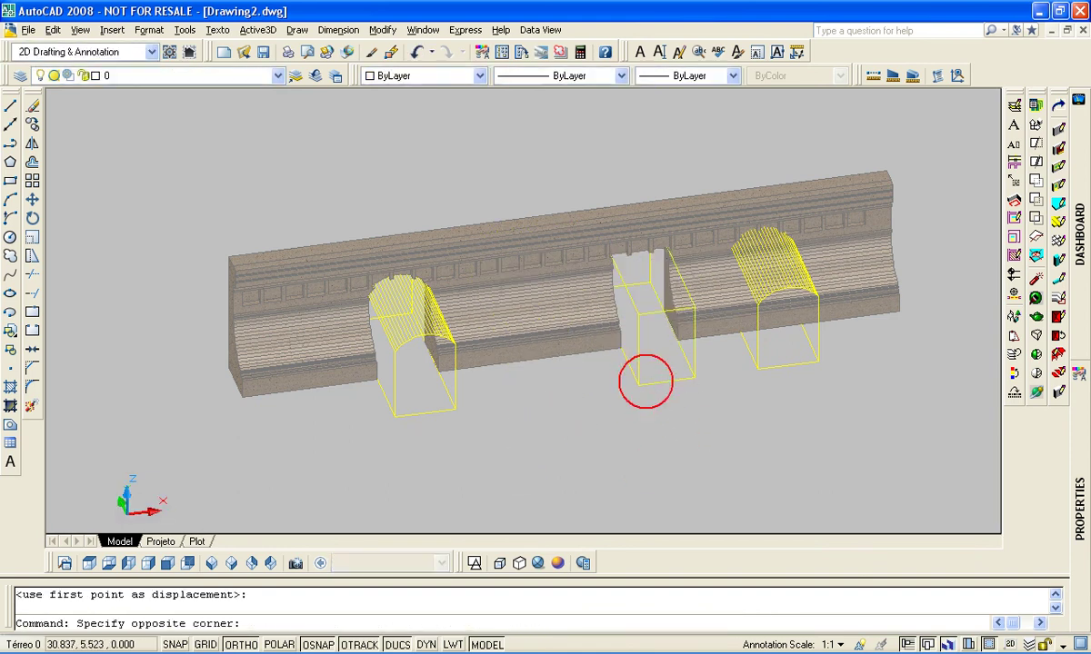
text(Ok)
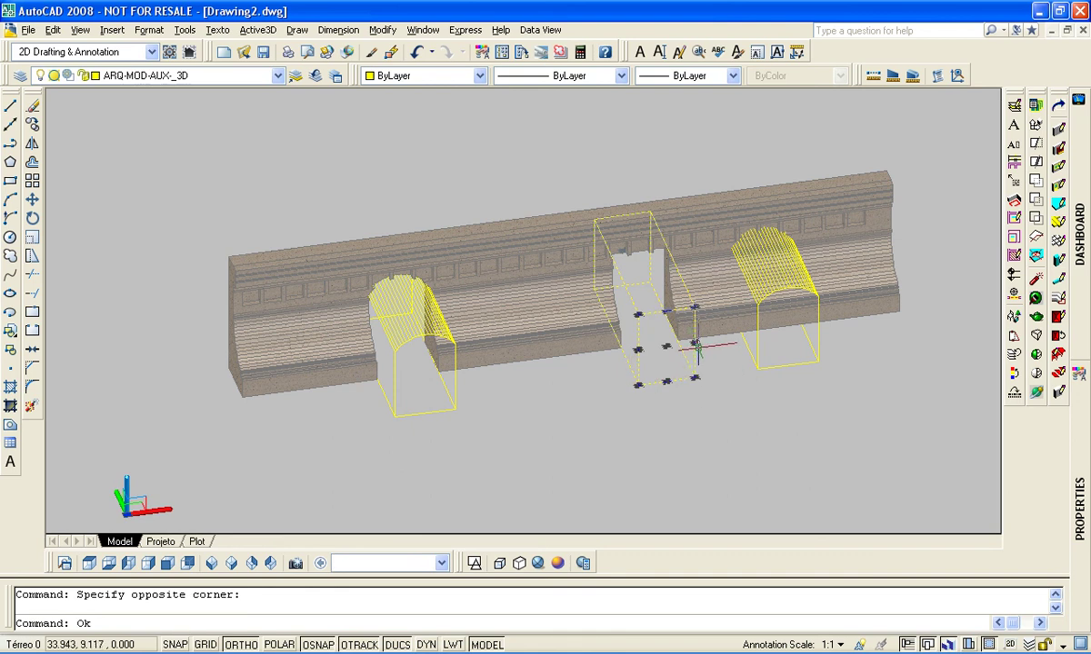
click(697, 347)
click(668, 348)
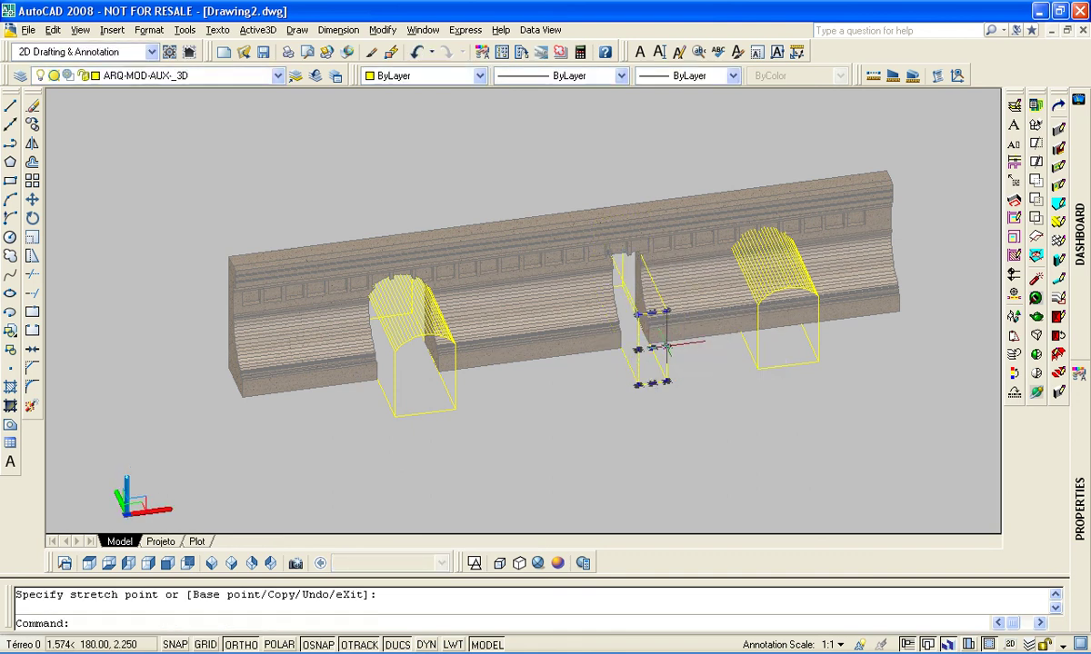
key(Escape)
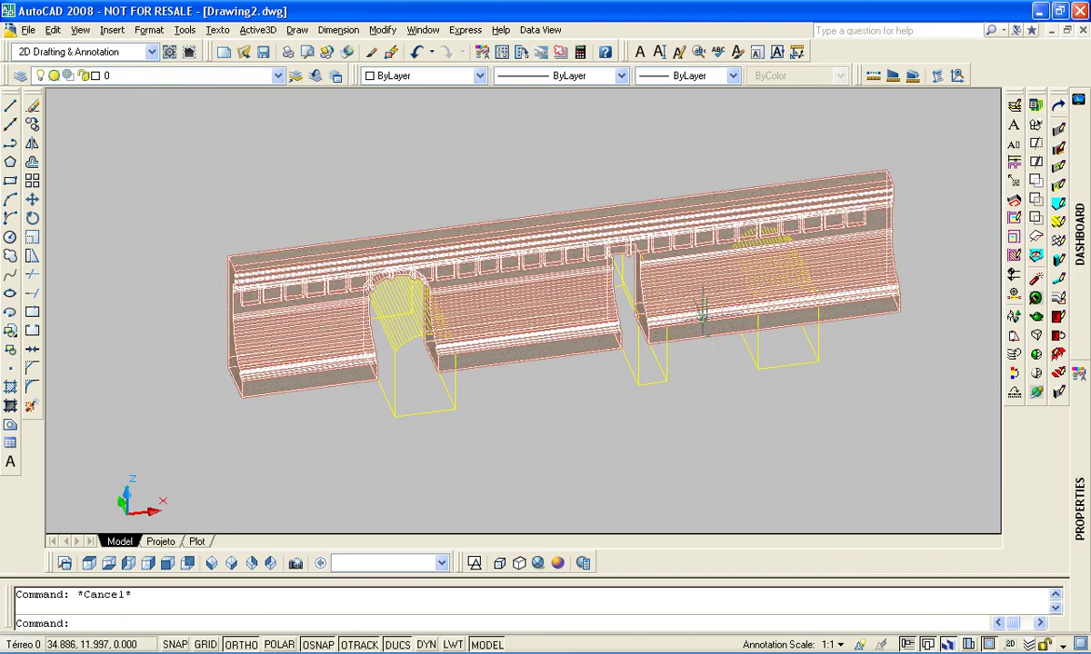
Associate the copied arched volume with the wall as a Modelador object, using the Subtrair operation to cut a second arched opening
click(257, 30)
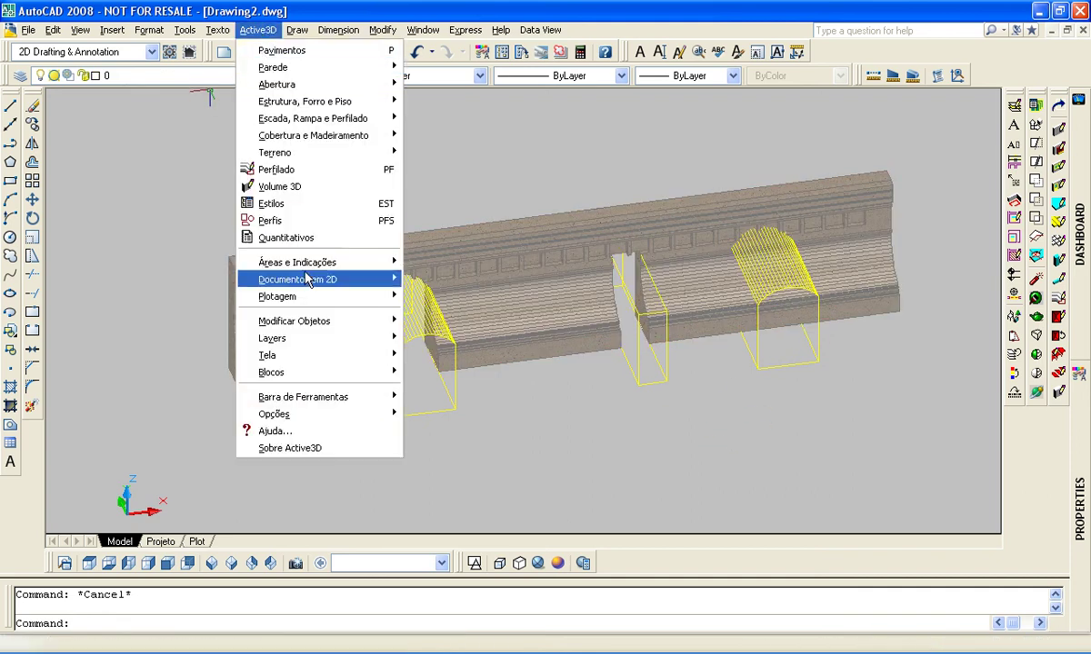
mouse_move(309, 320)
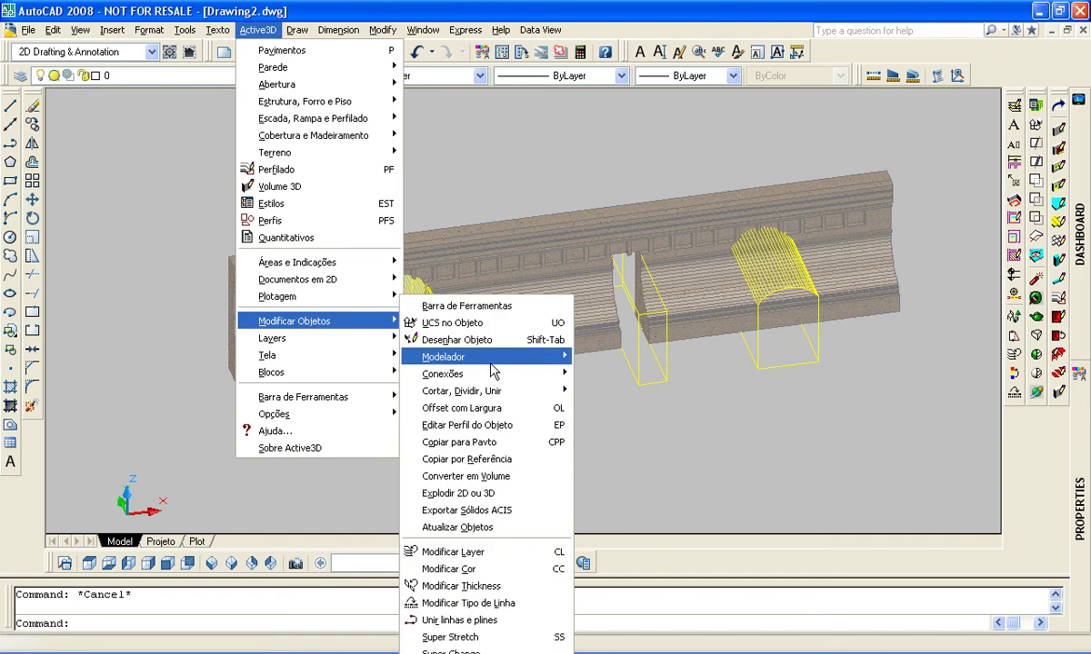
mouse_move(491, 359)
click(600, 357)
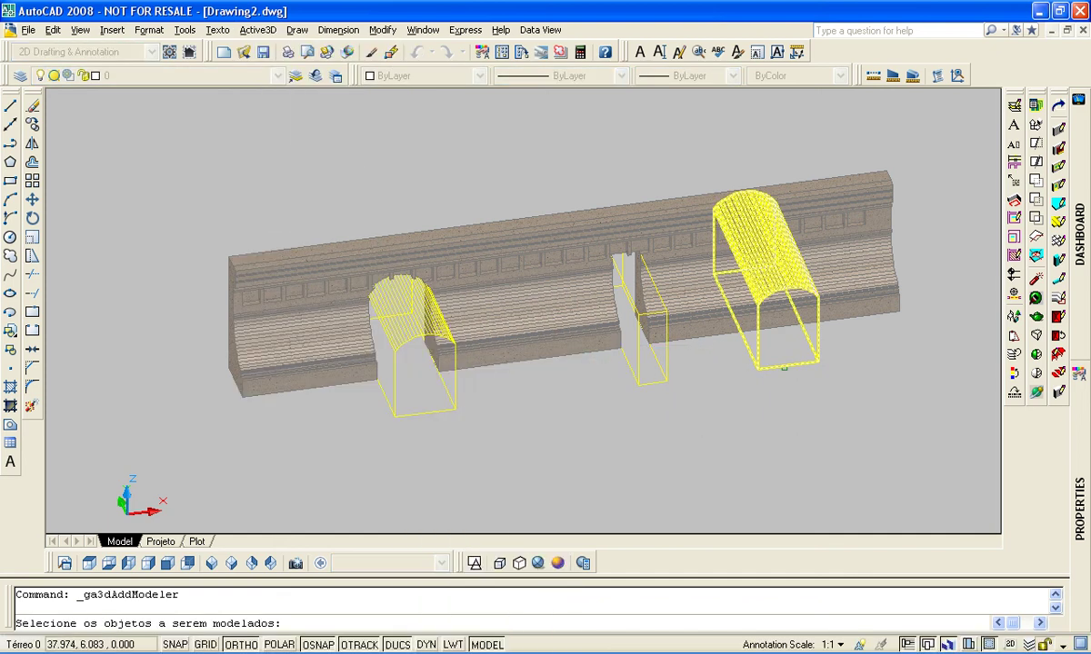
click(697, 327)
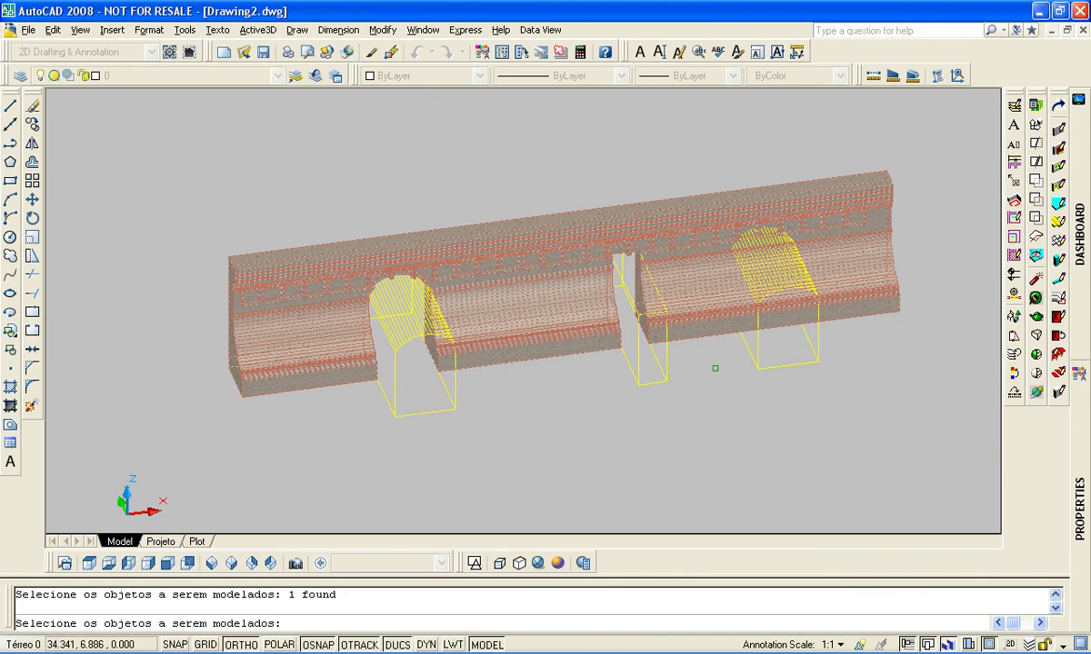
key(Return)
text(s)
key(Return)
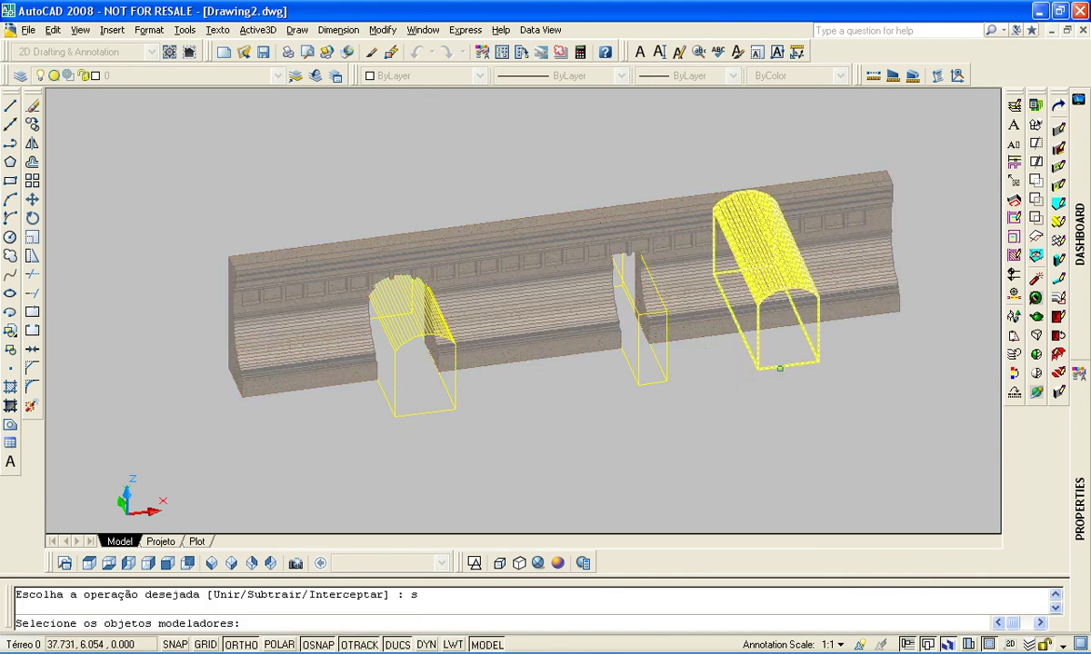
click(779, 368)
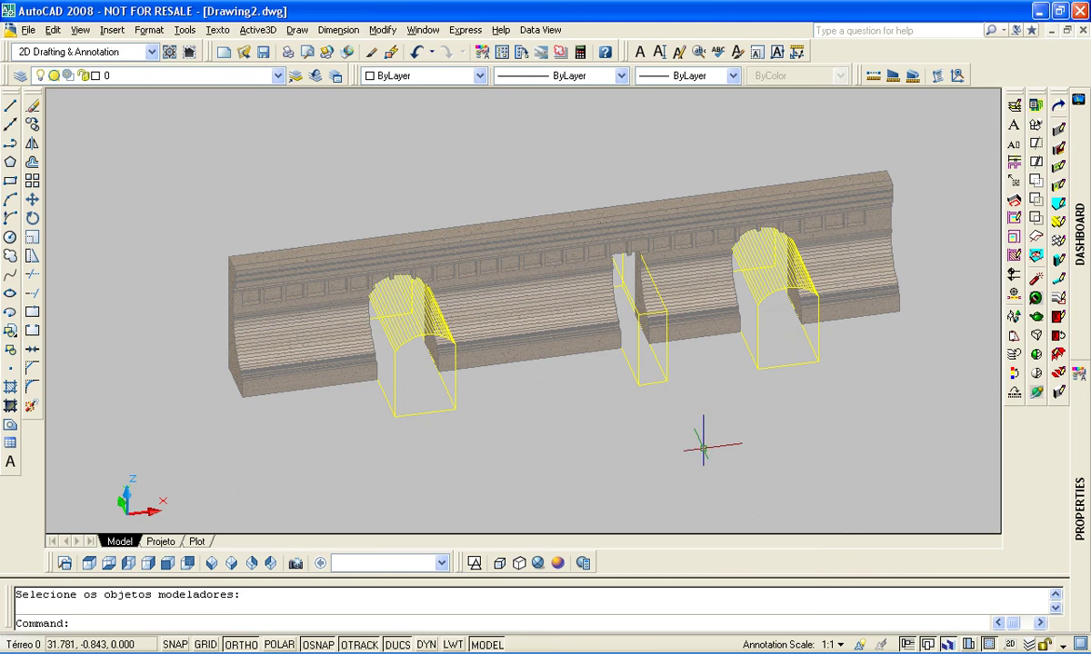
Turn off and freeze the ARQ-MOD-AUX-_3D layer to hide the opening volumes, and inspect the cut wall from an angle
shift+middle_drag(675, 442, 715, 431)
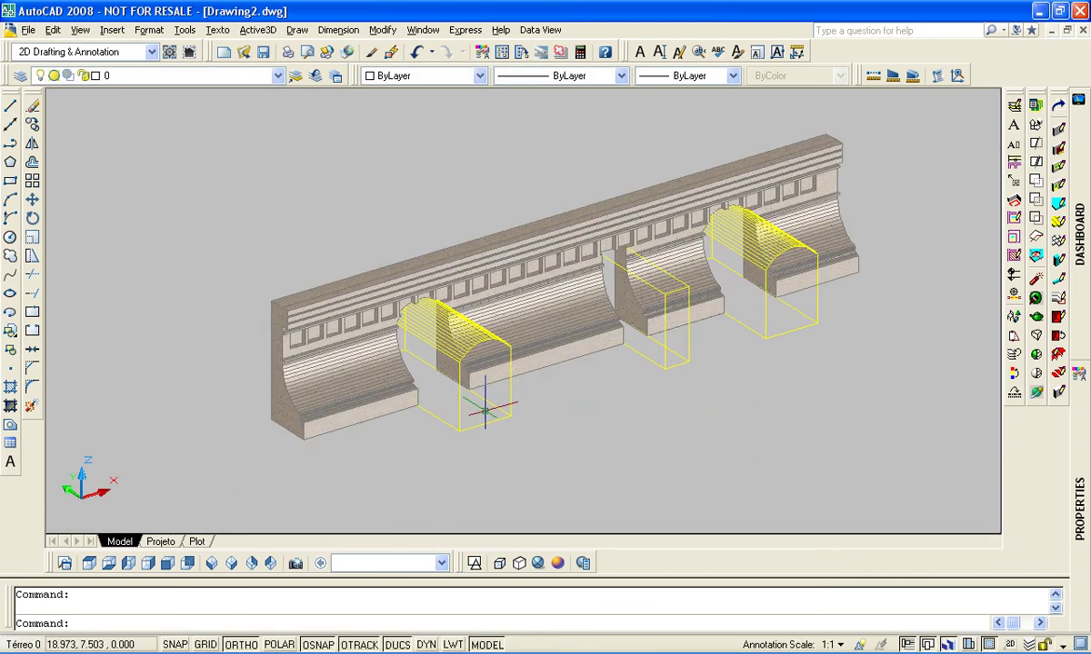
click(202, 76)
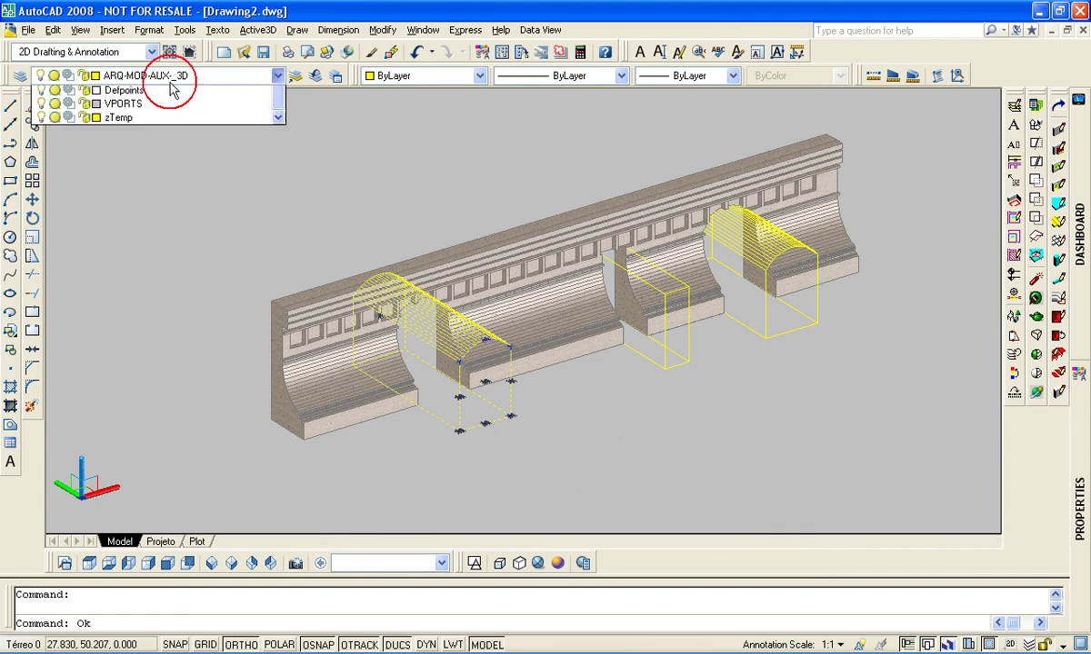
click(42, 106)
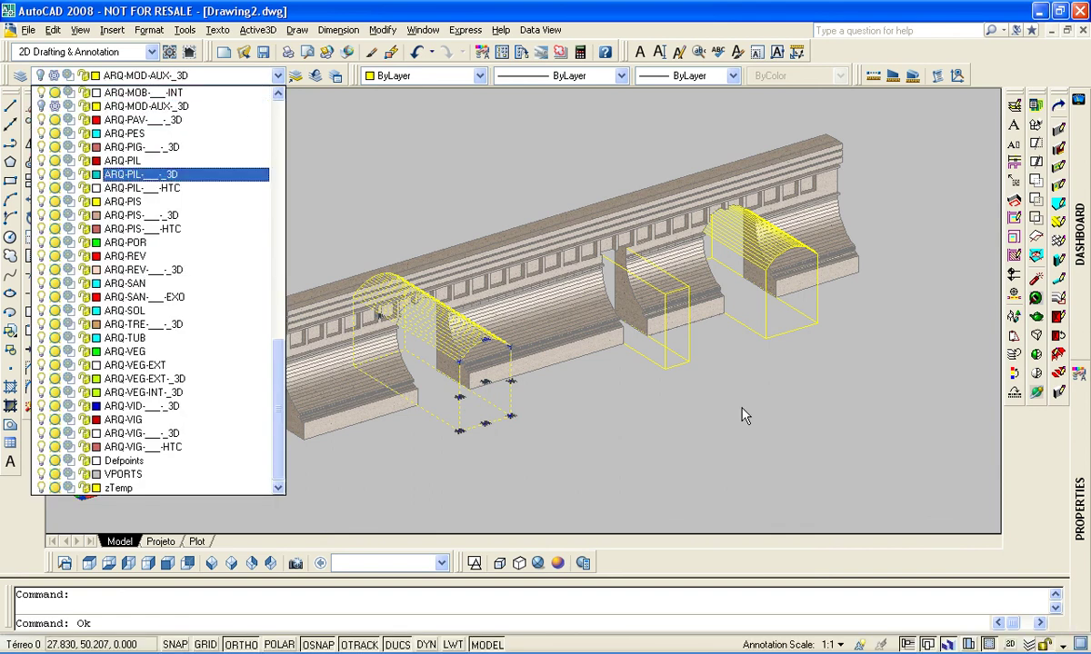
click(704, 385)
click(479, 360)
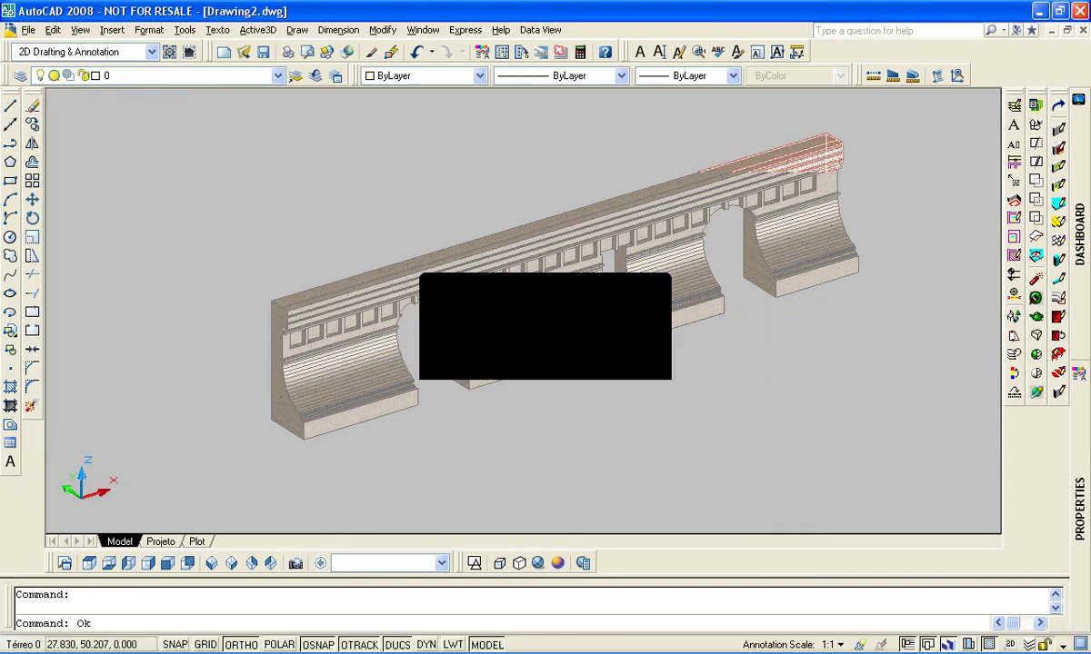
shift+middle_drag(479, 360, 643, 453)
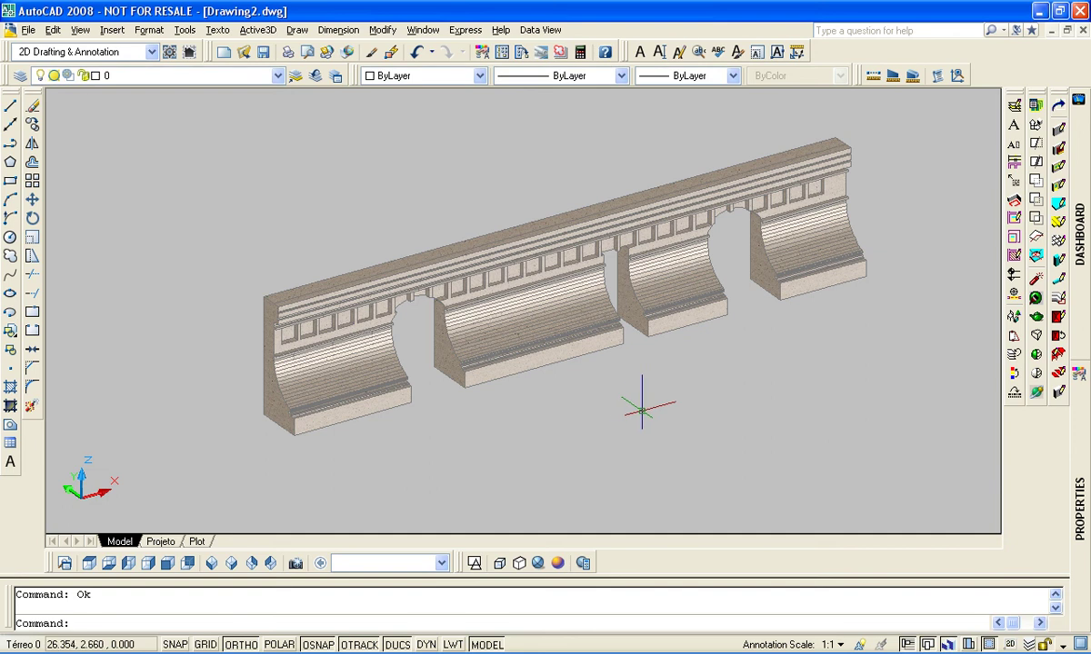
middle_drag(643, 410, 621, 438)
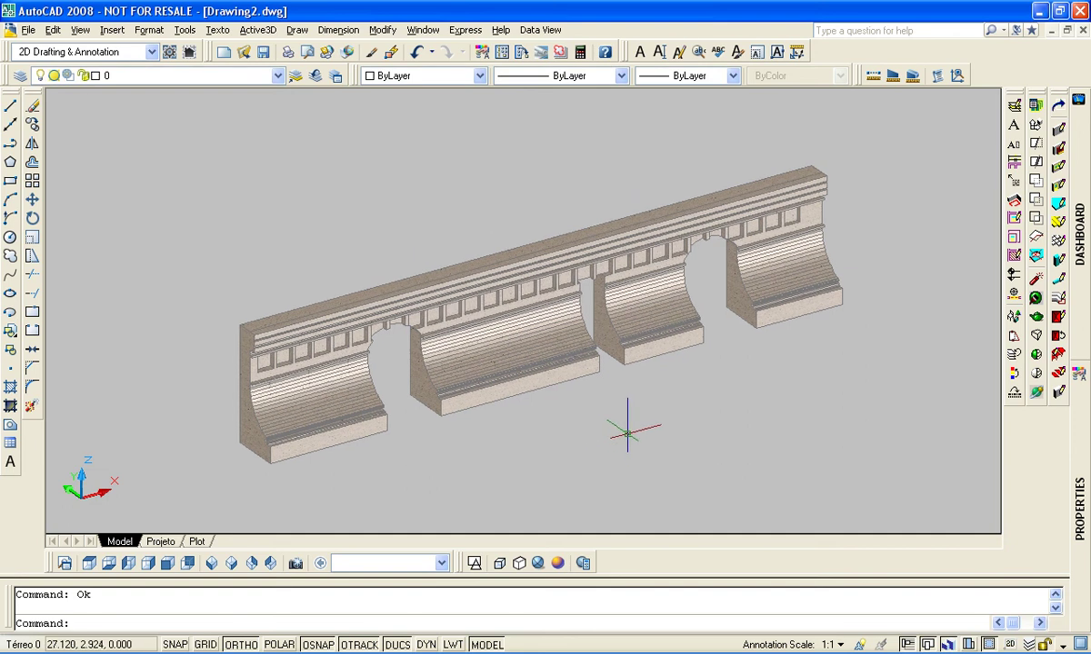